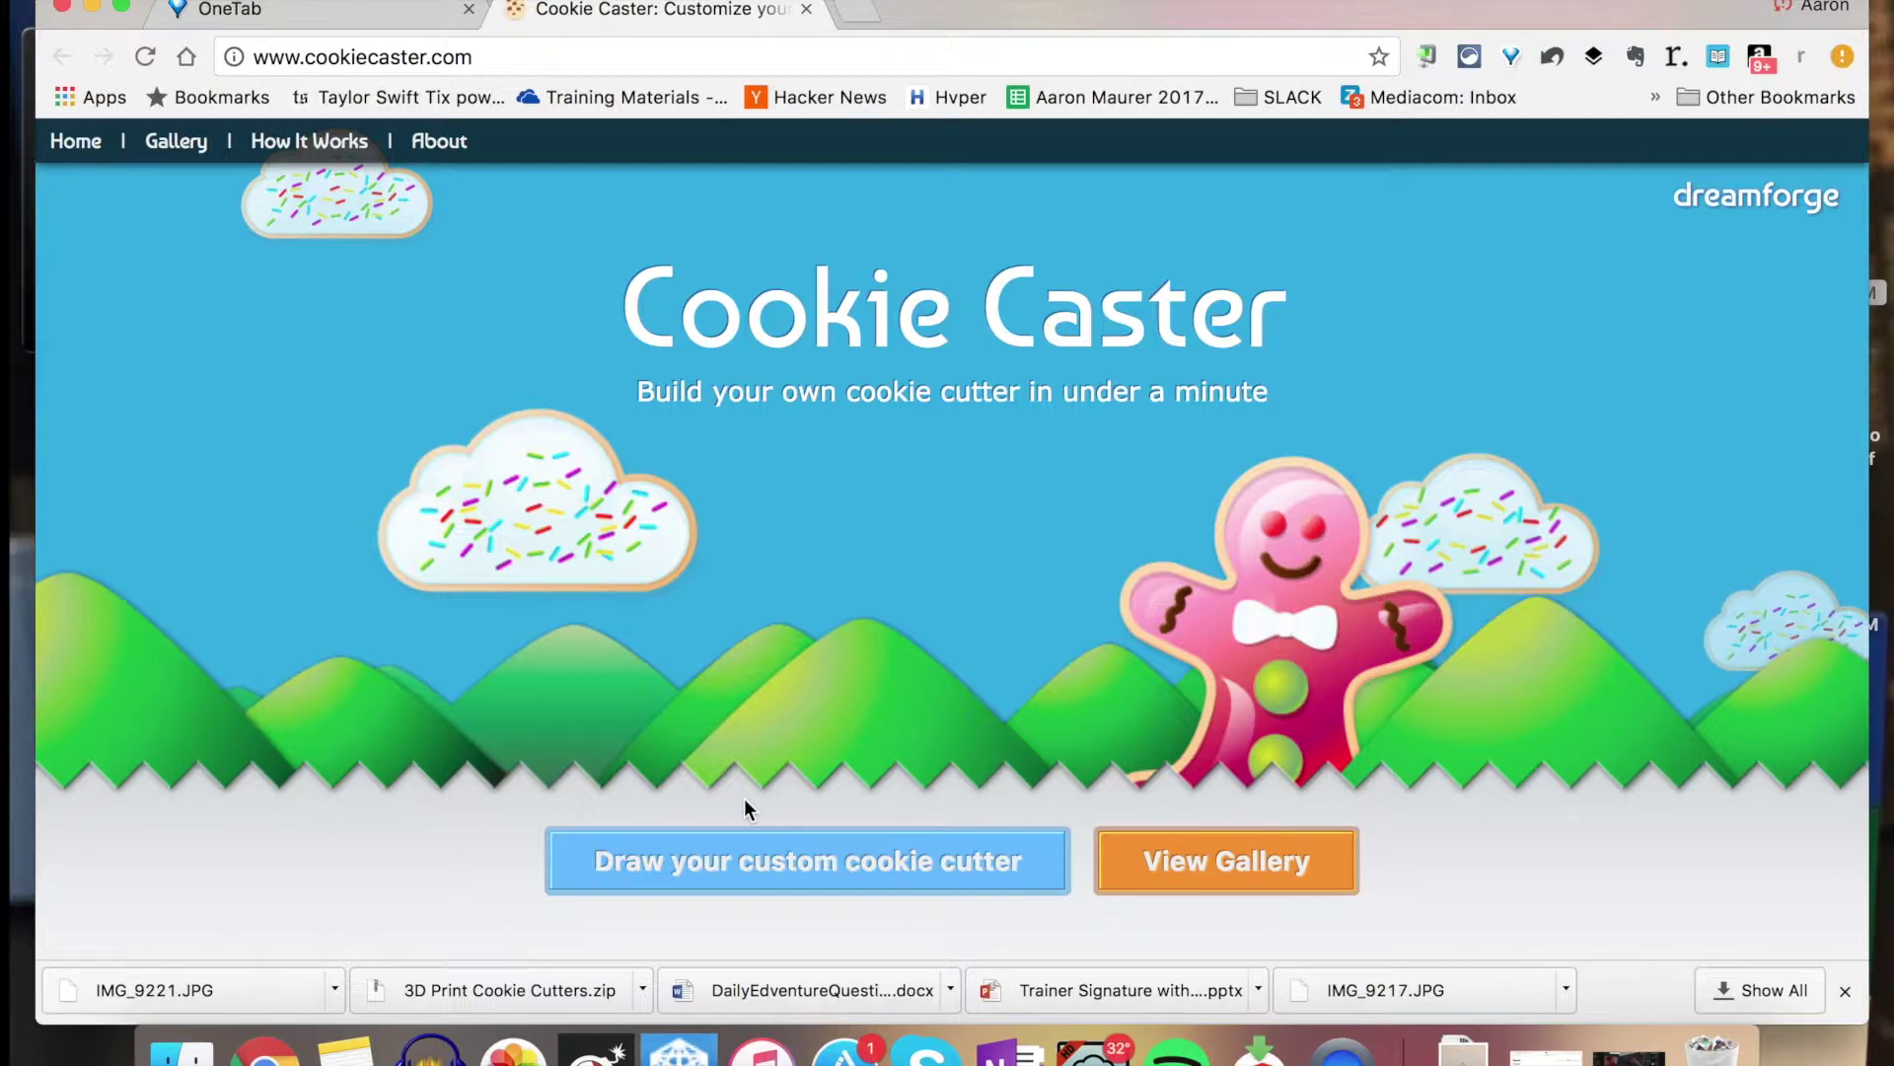
- Open the editor for drawing a custom cookie cutter
left_click(793, 873)
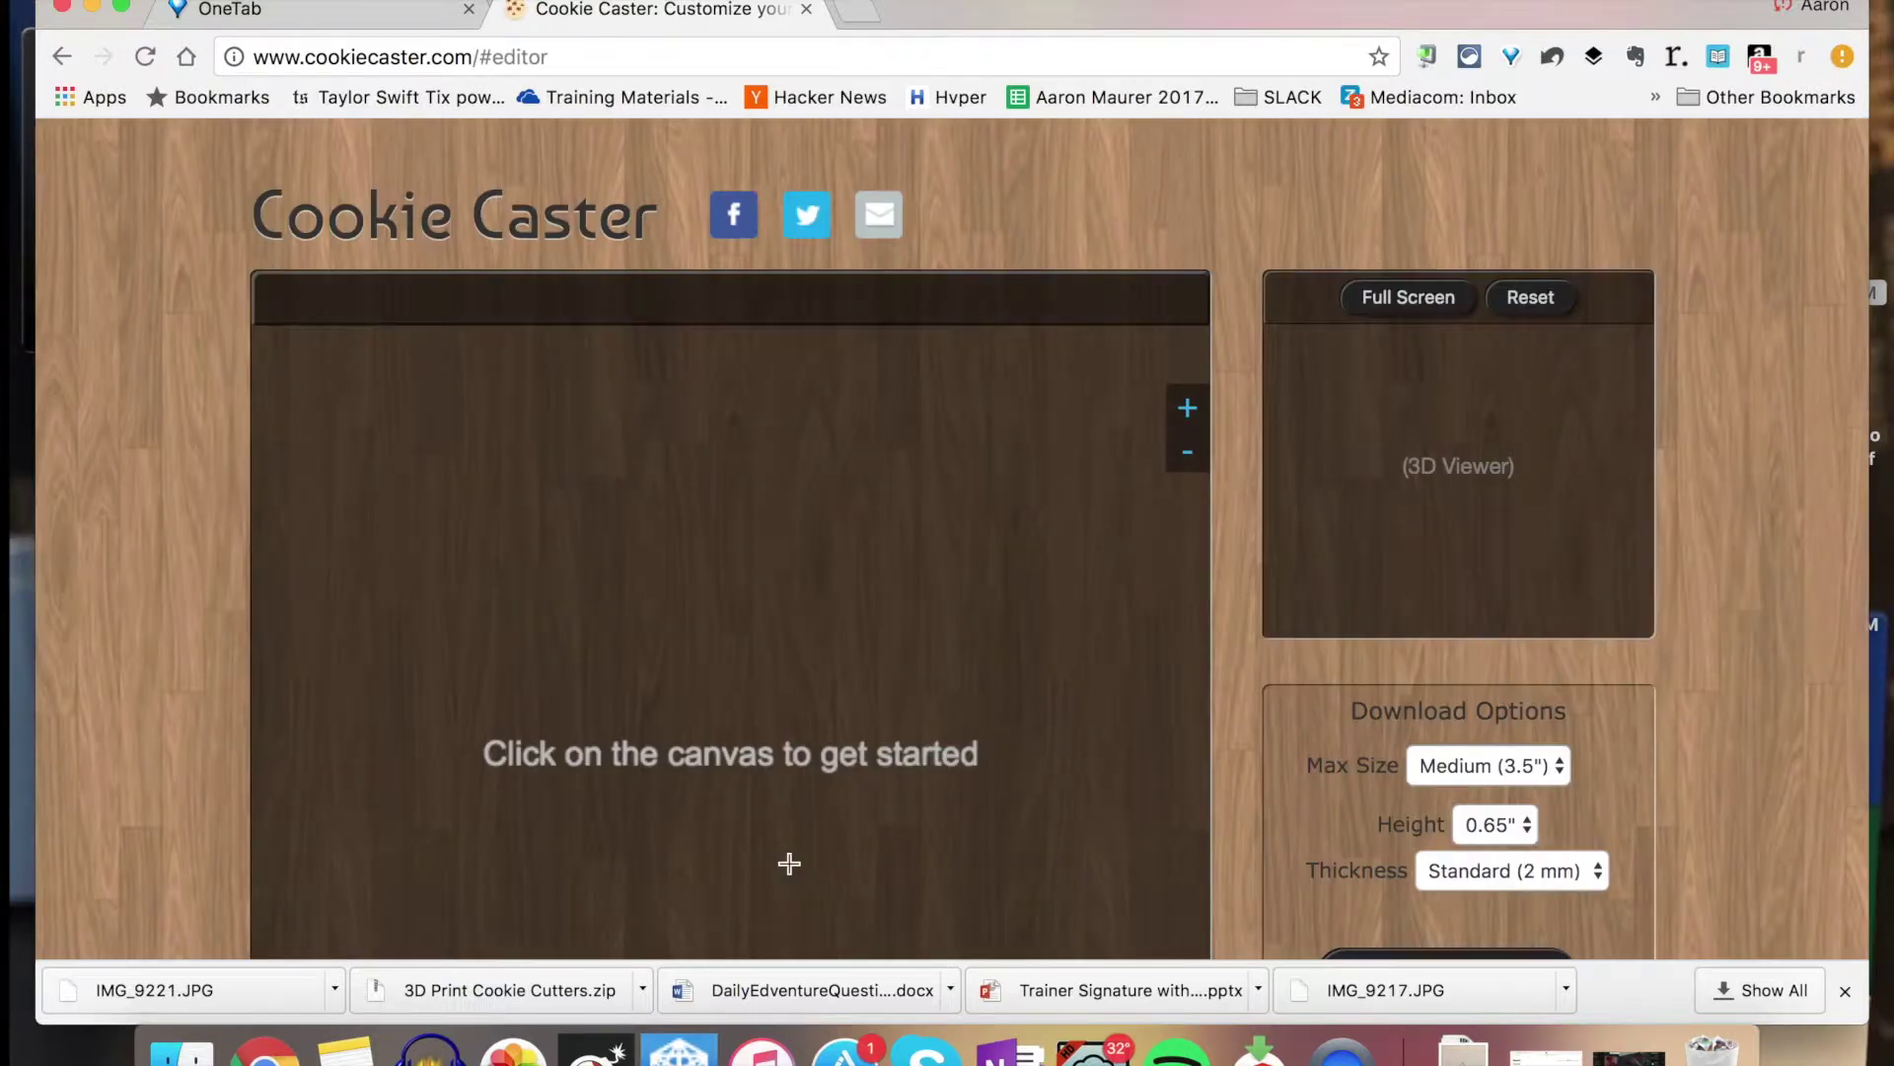
scroll(789, 863, "down", 1)
scroll(790, 864, "down", 3)
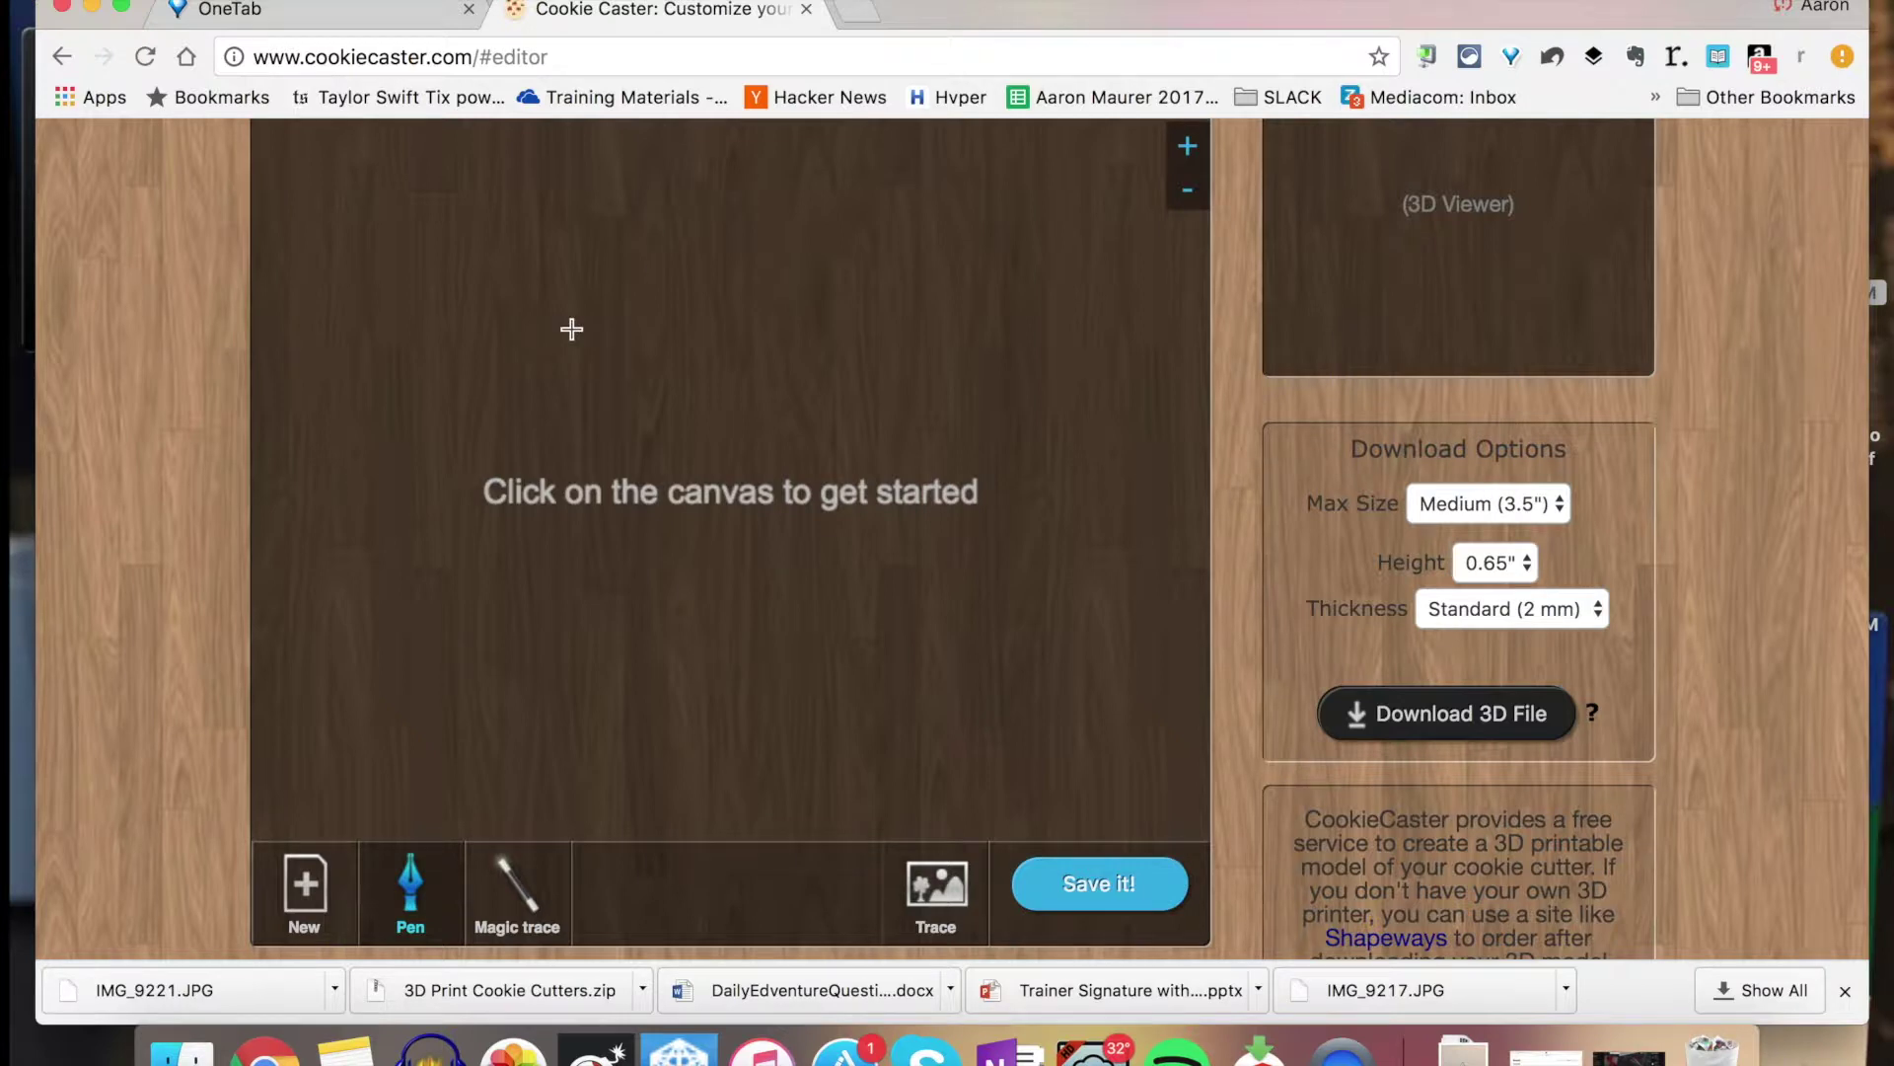
- Draw a closed tree outline on the blank canvas with the Pen tool, using a triangular crown above a narrow trunk
left_click(684, 228)
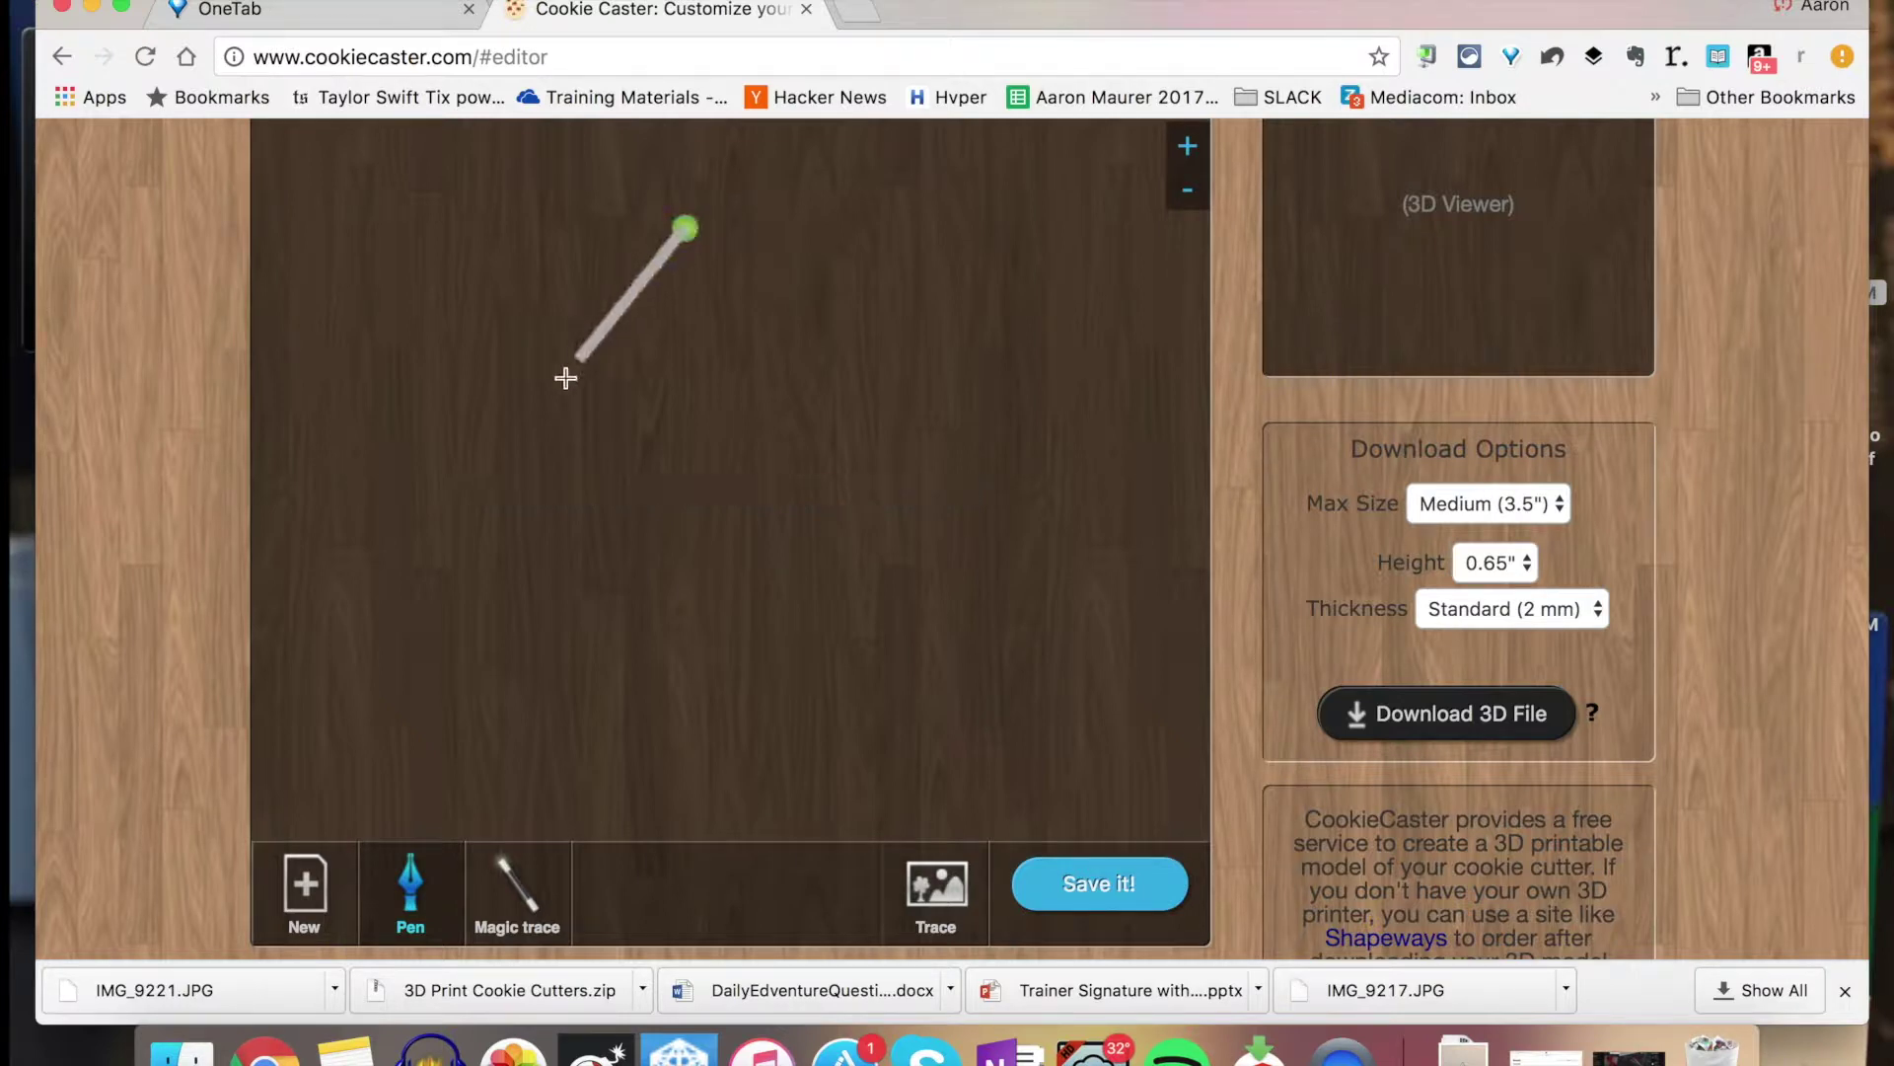
left_click(483, 474)
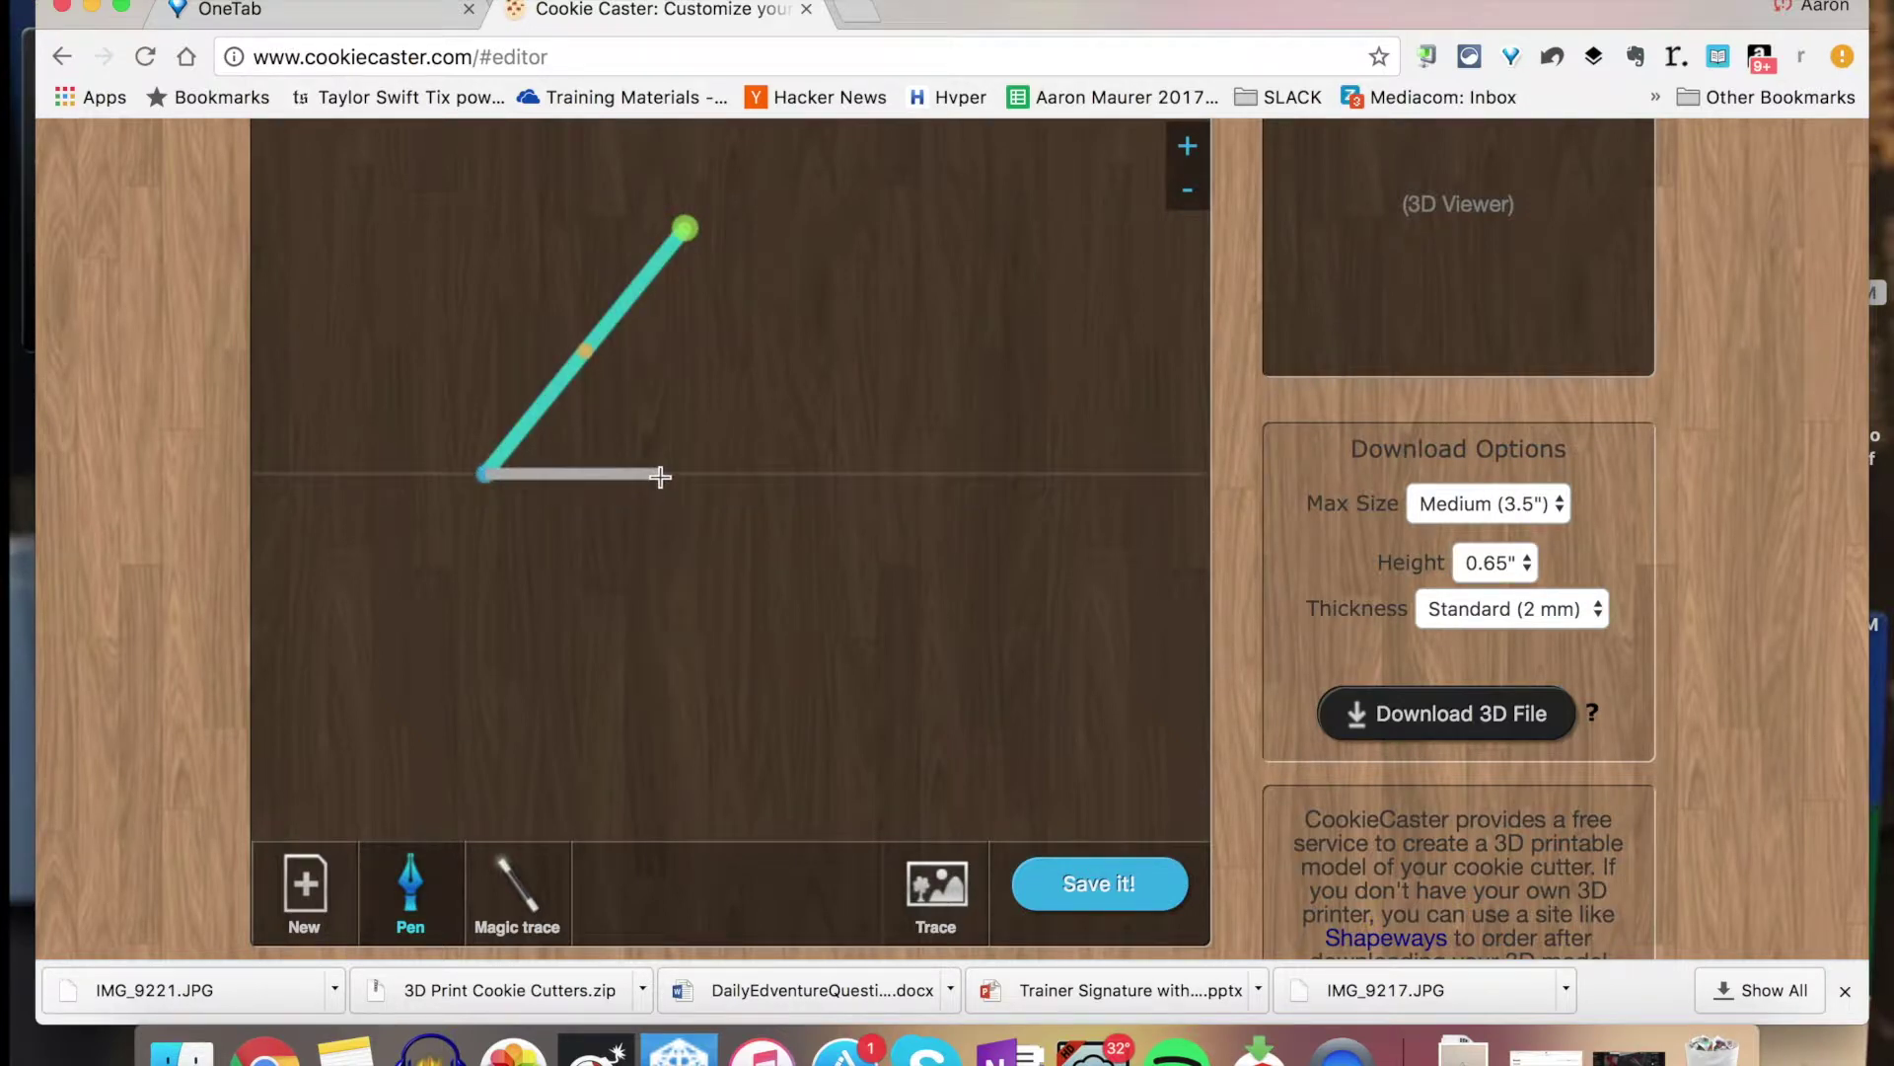
left_click(685, 473)
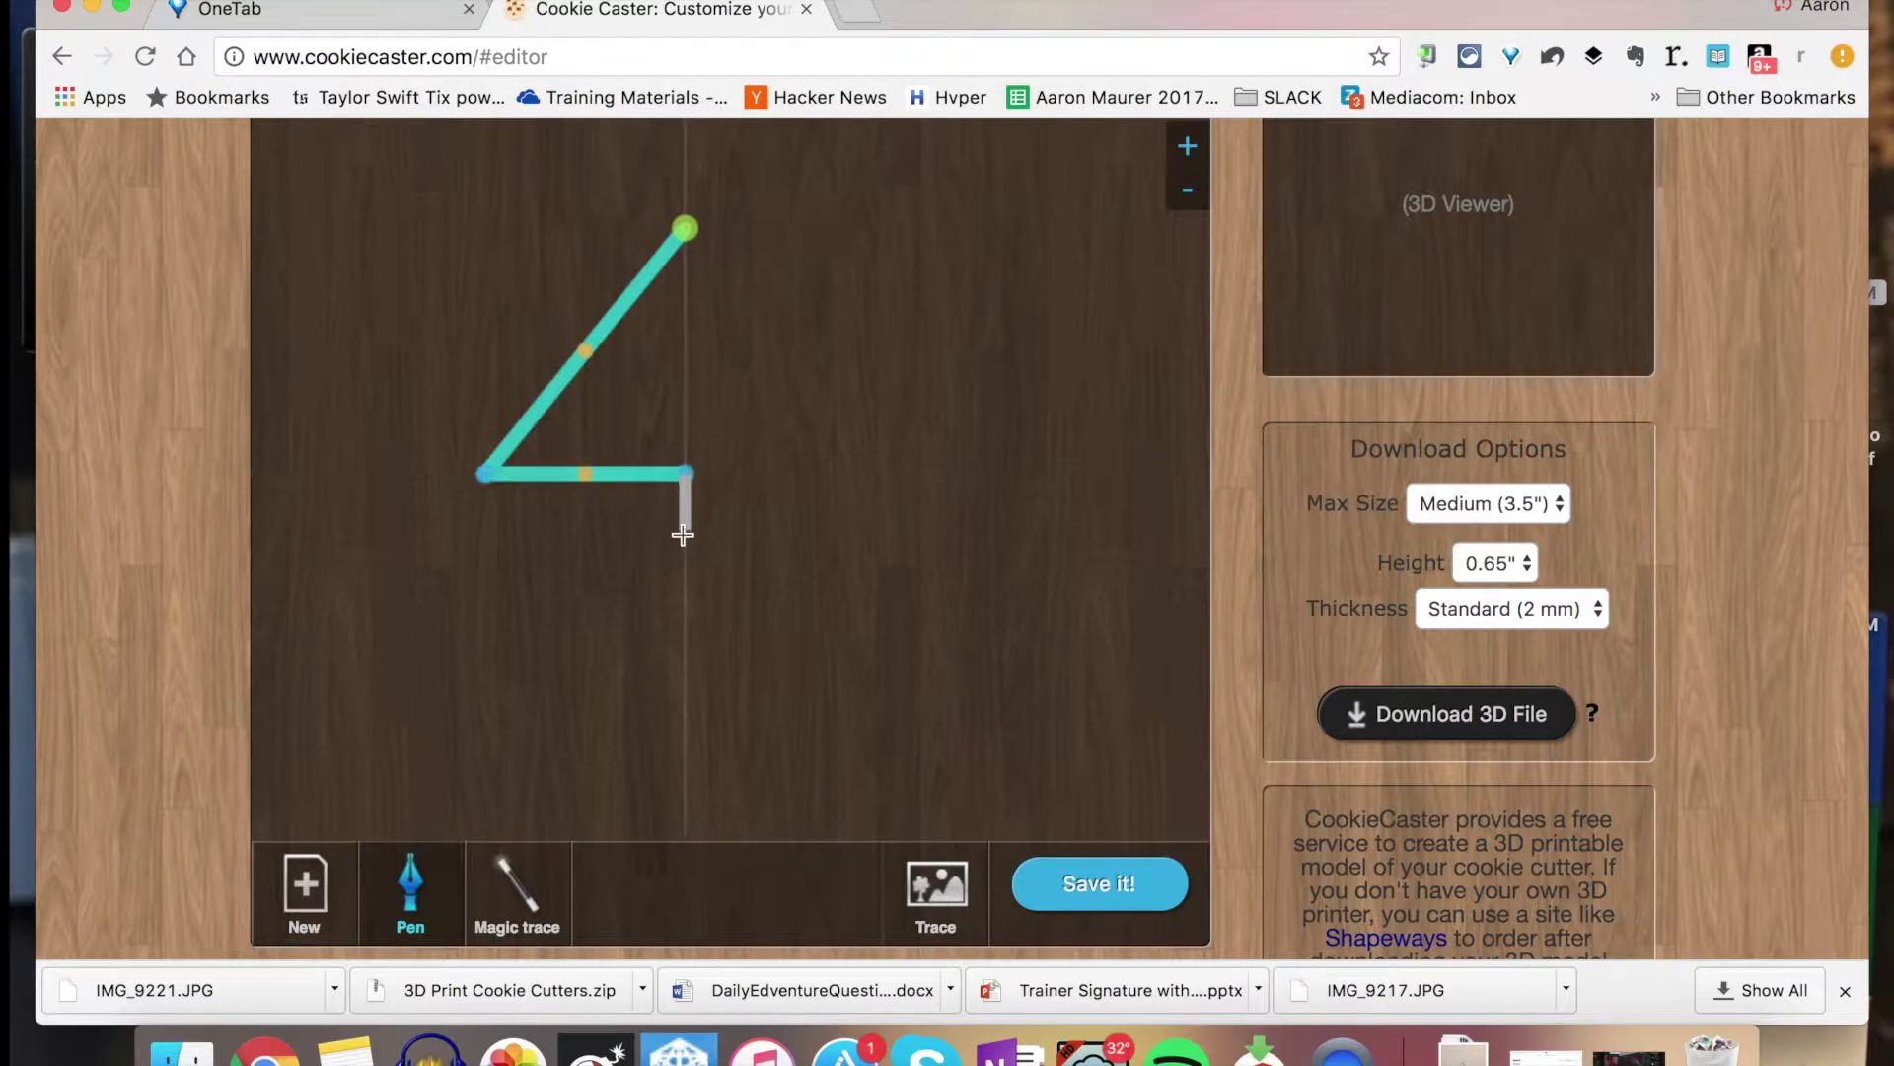
left_click(683, 565)
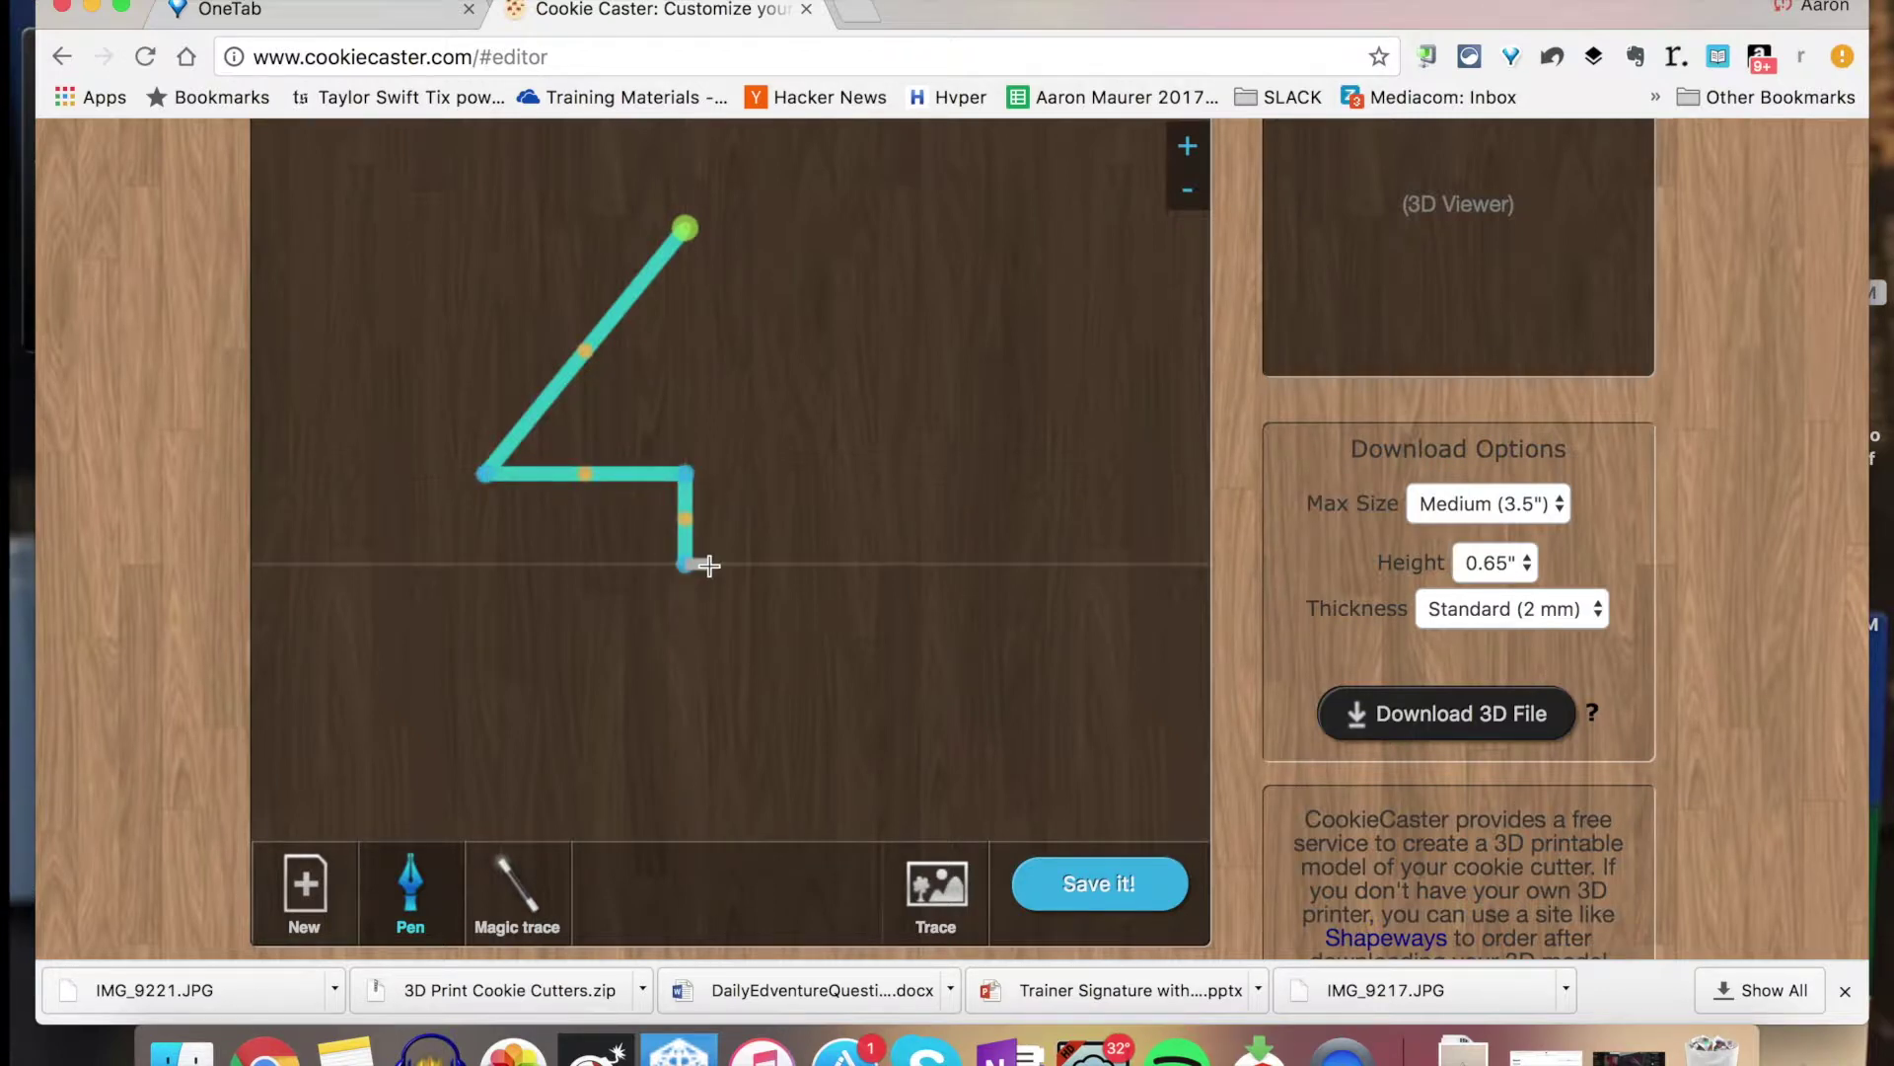
left_click(709, 565)
left_click(709, 474)
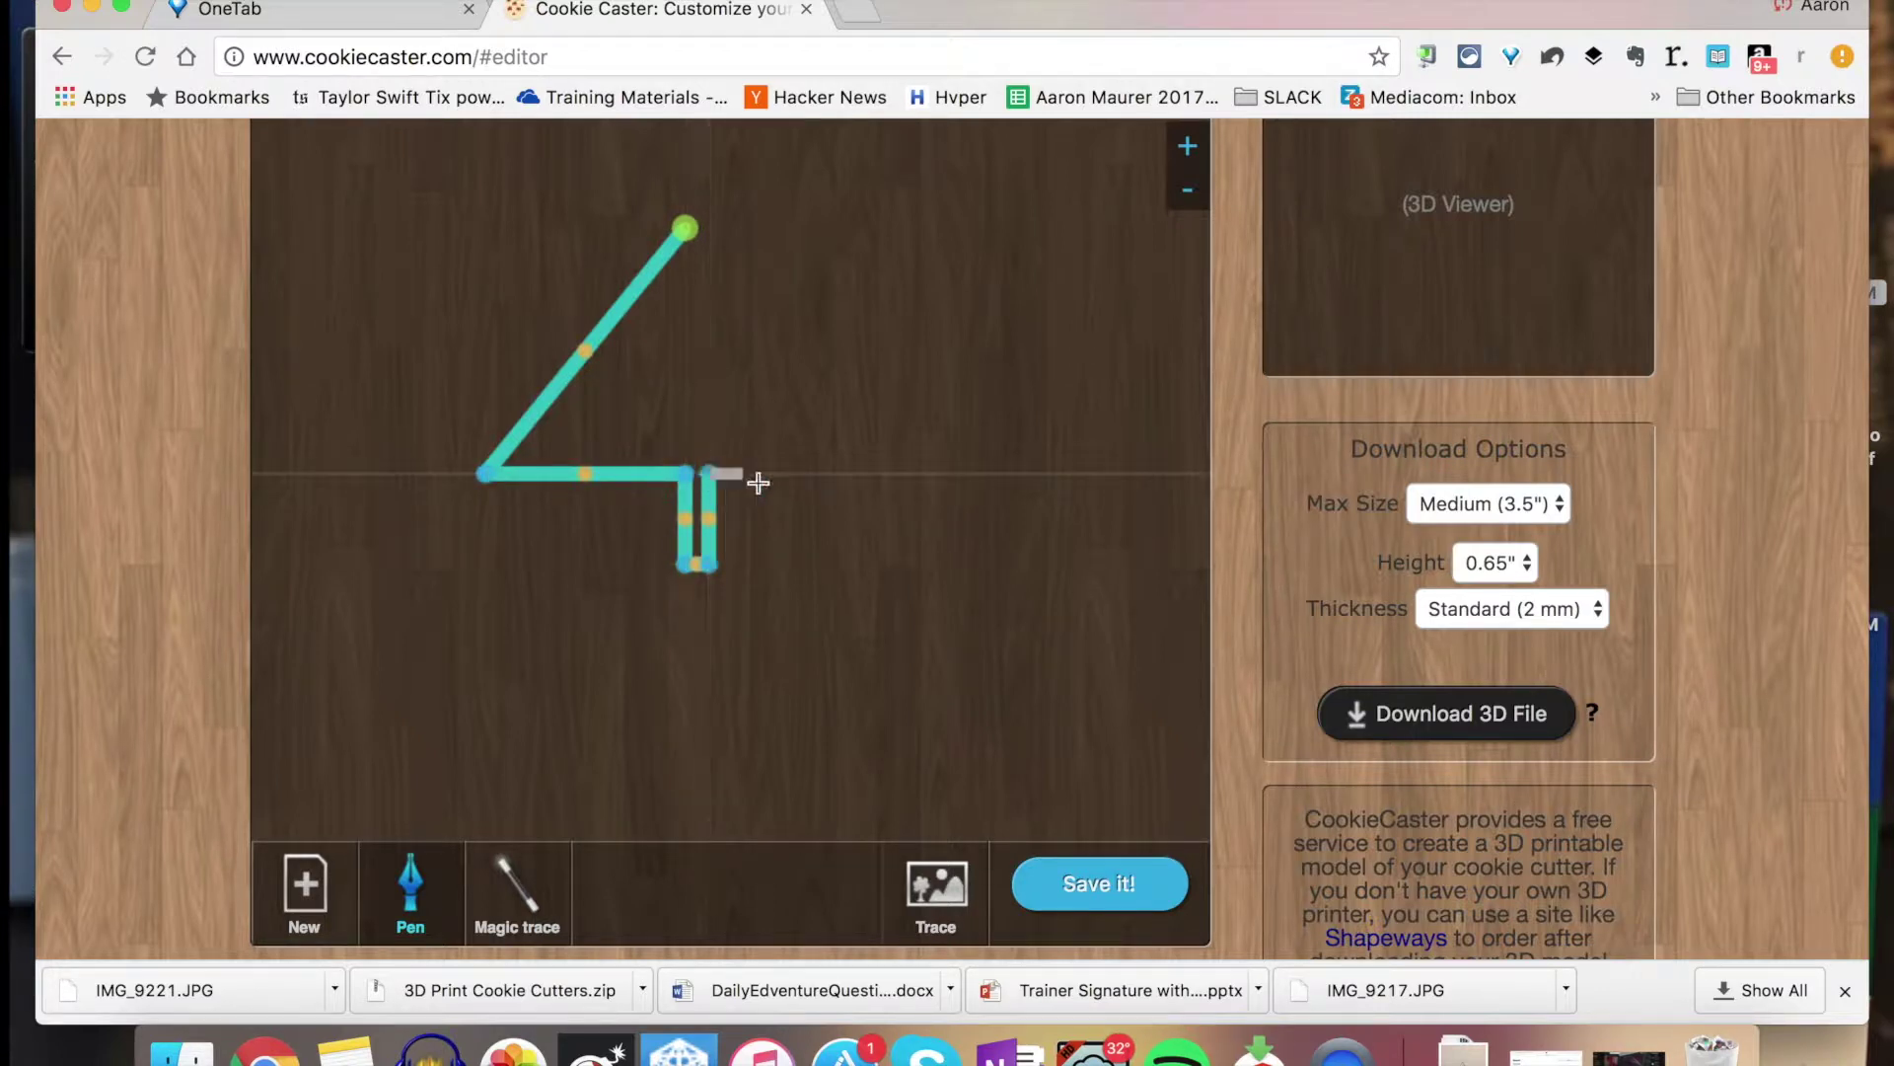
left_click(865, 474)
left_click(686, 230)
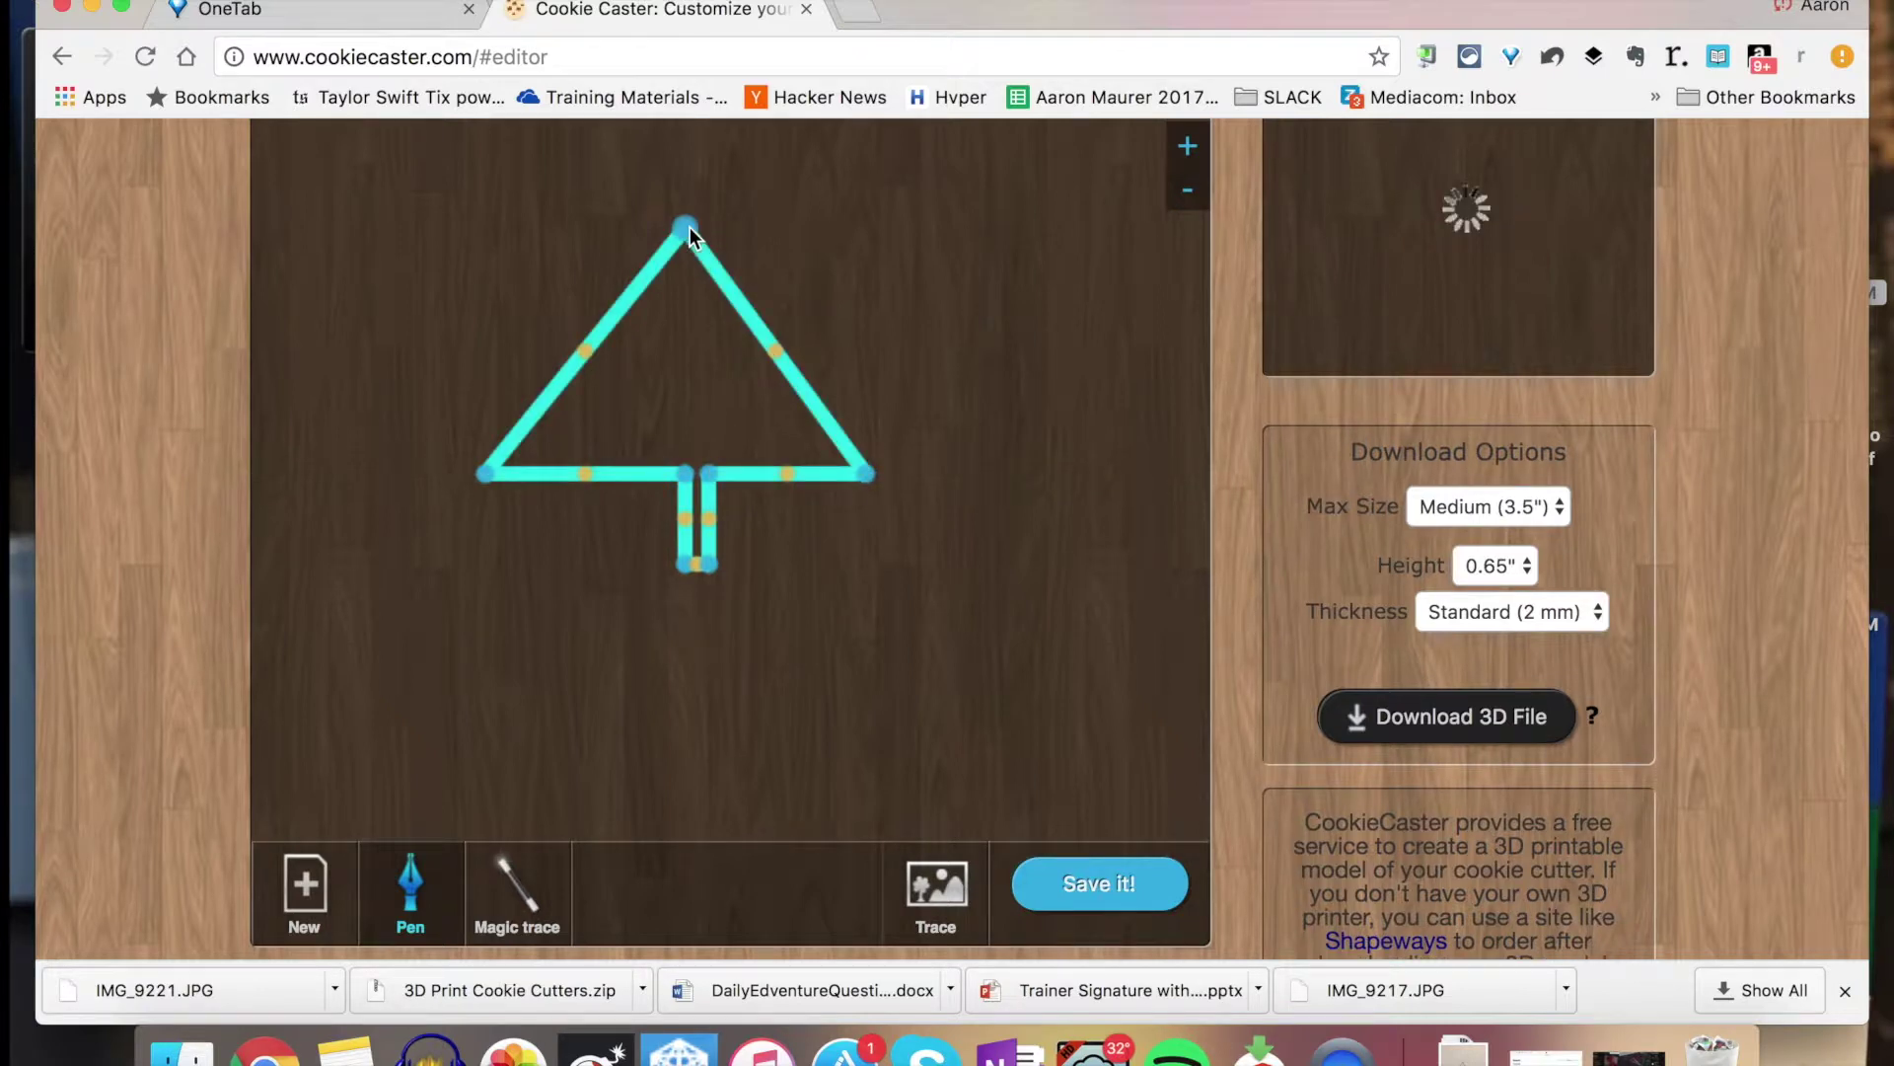
- Reshape the tree by moving its right corner outward and bulging the left slanted side and left base edge outward
mouse_move(865, 474)
left_mouse_down()
mouse_move(908, 474)
mouse_move(887, 473)
left_mouse_up()
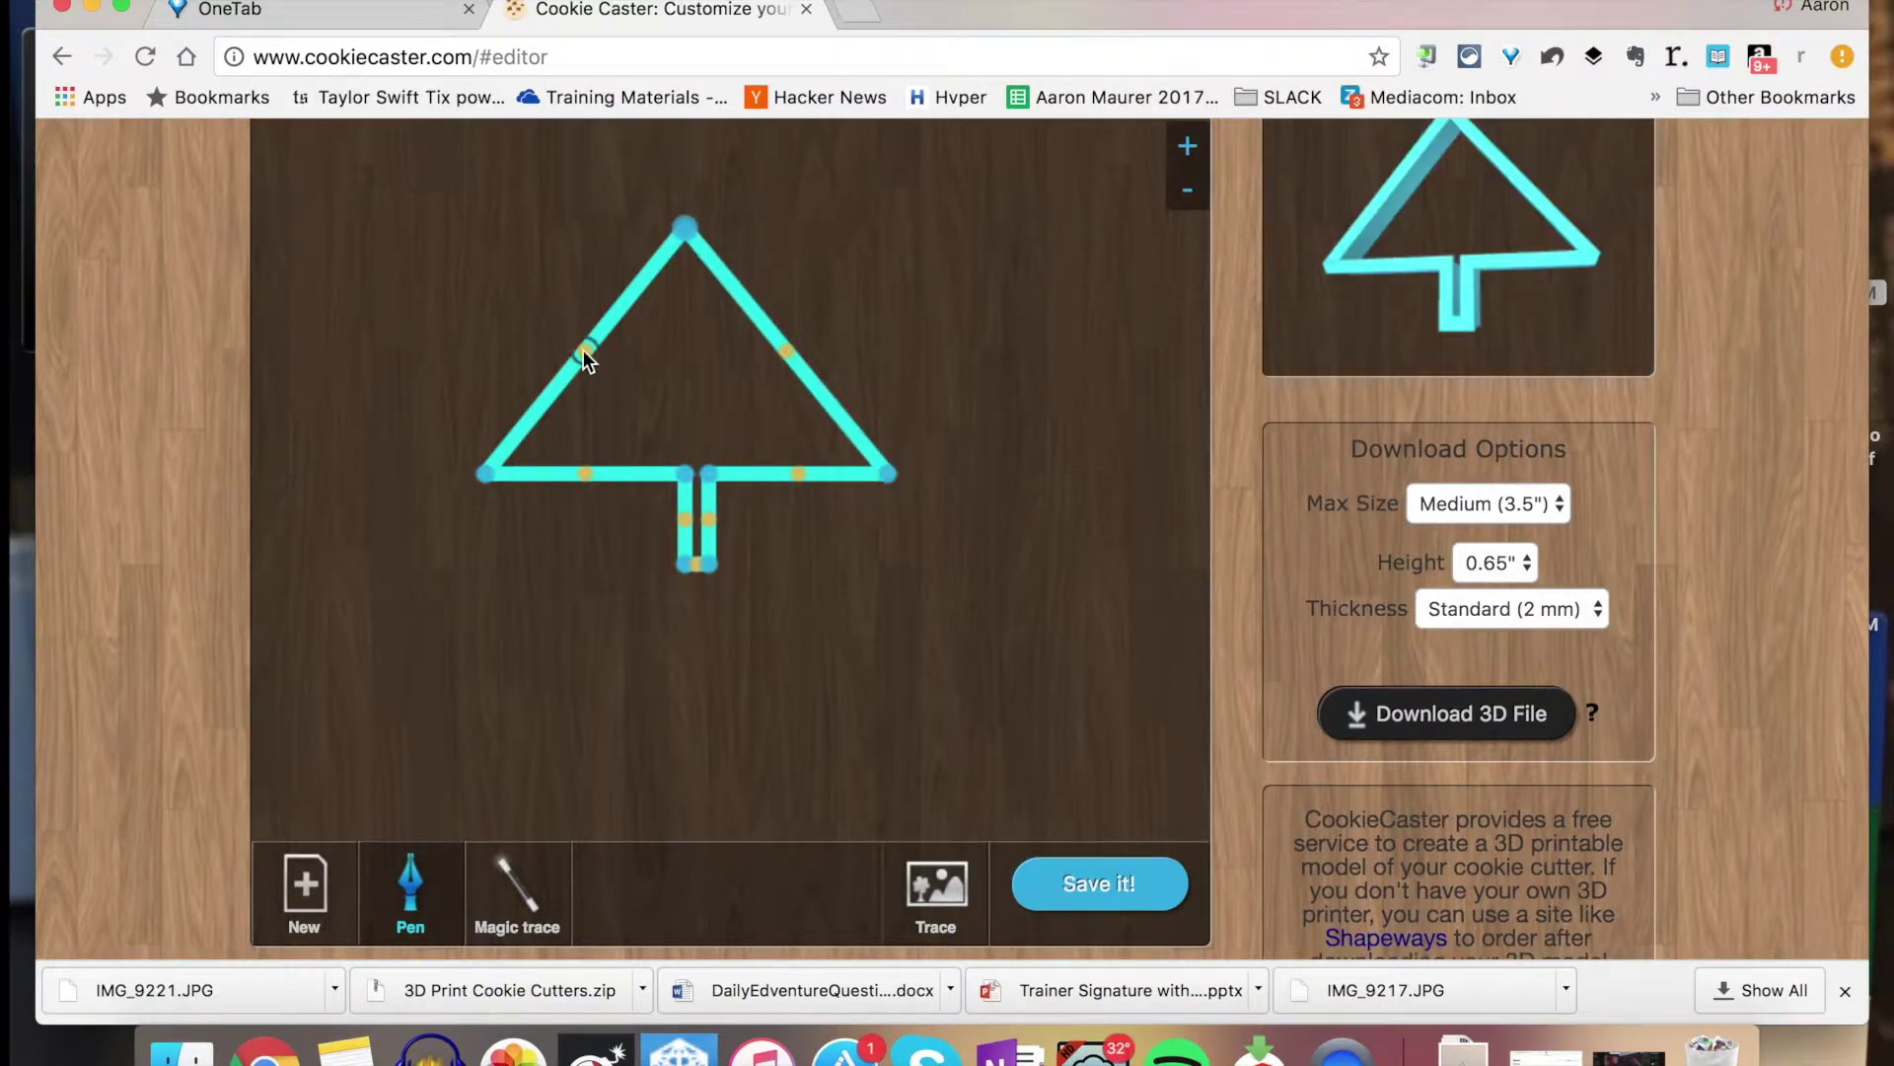
left_click_drag(585, 351, 460, 259)
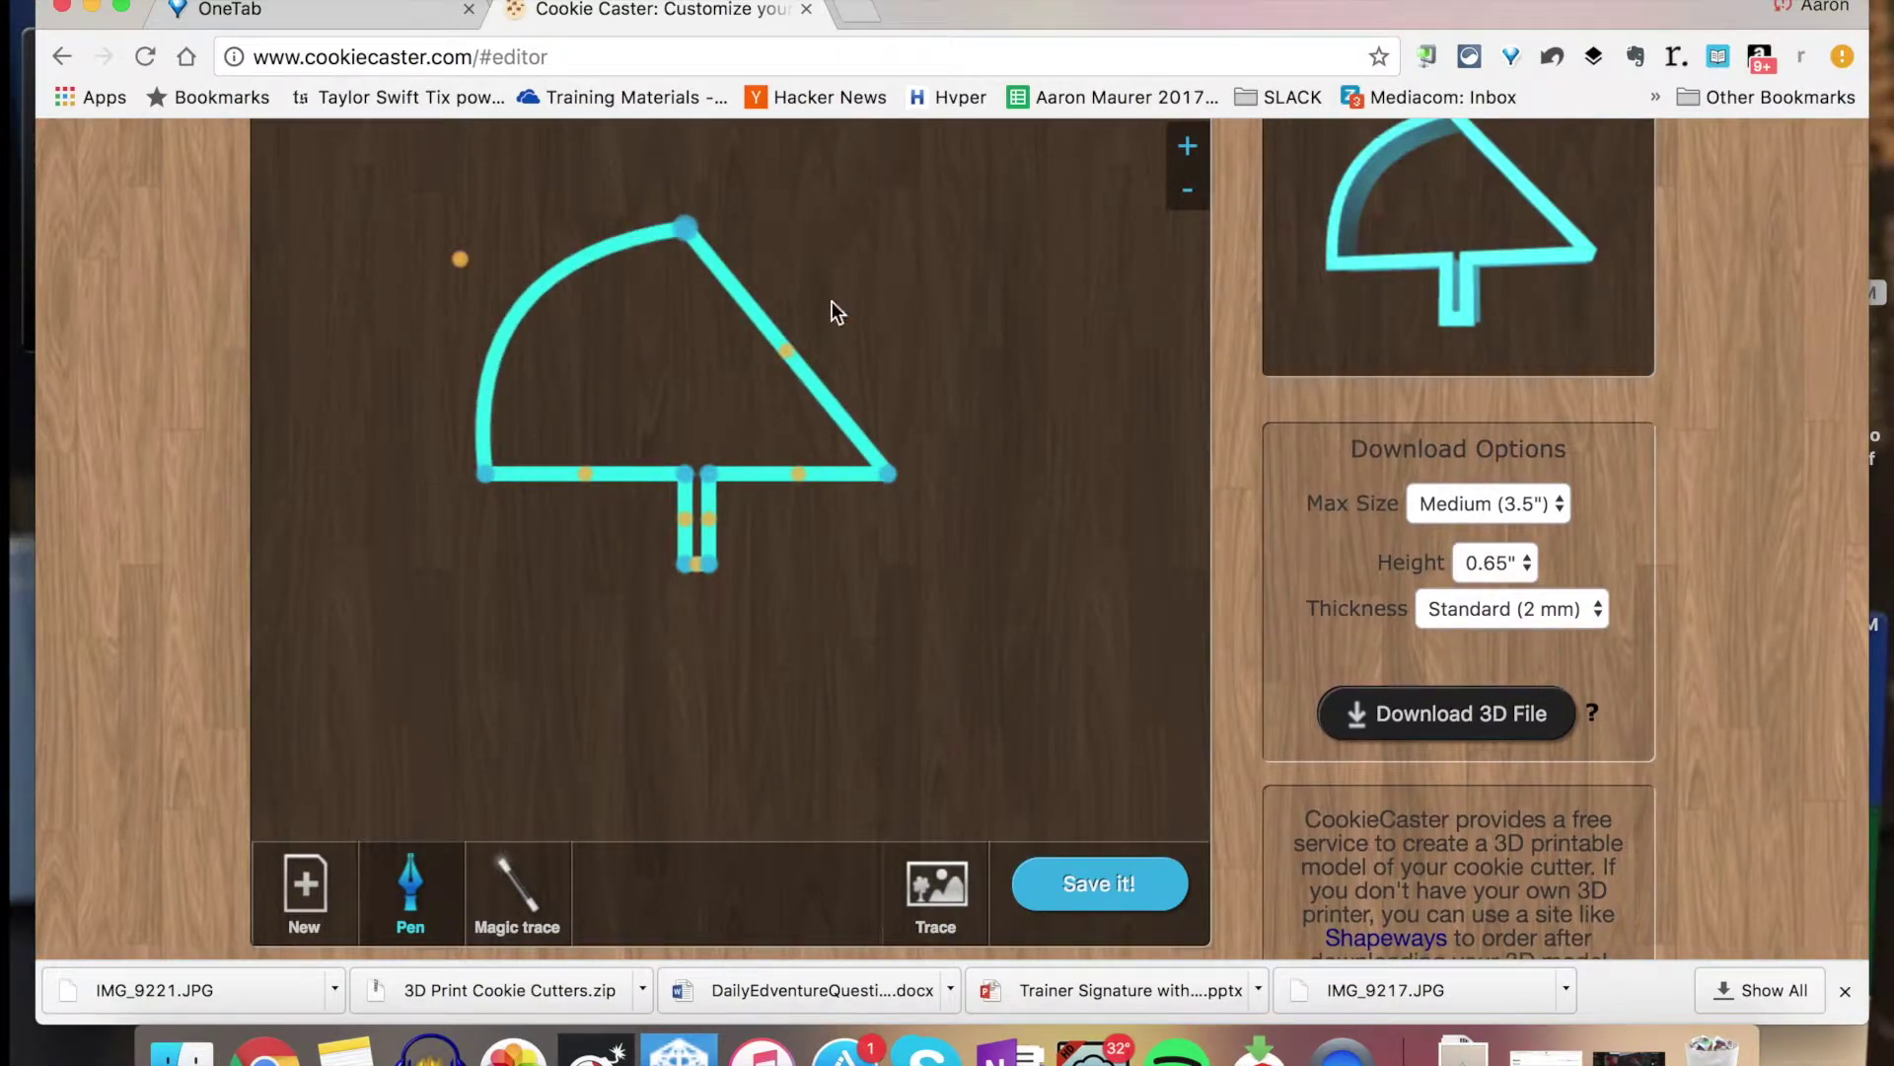
left_click_drag(590, 486, 589, 587)
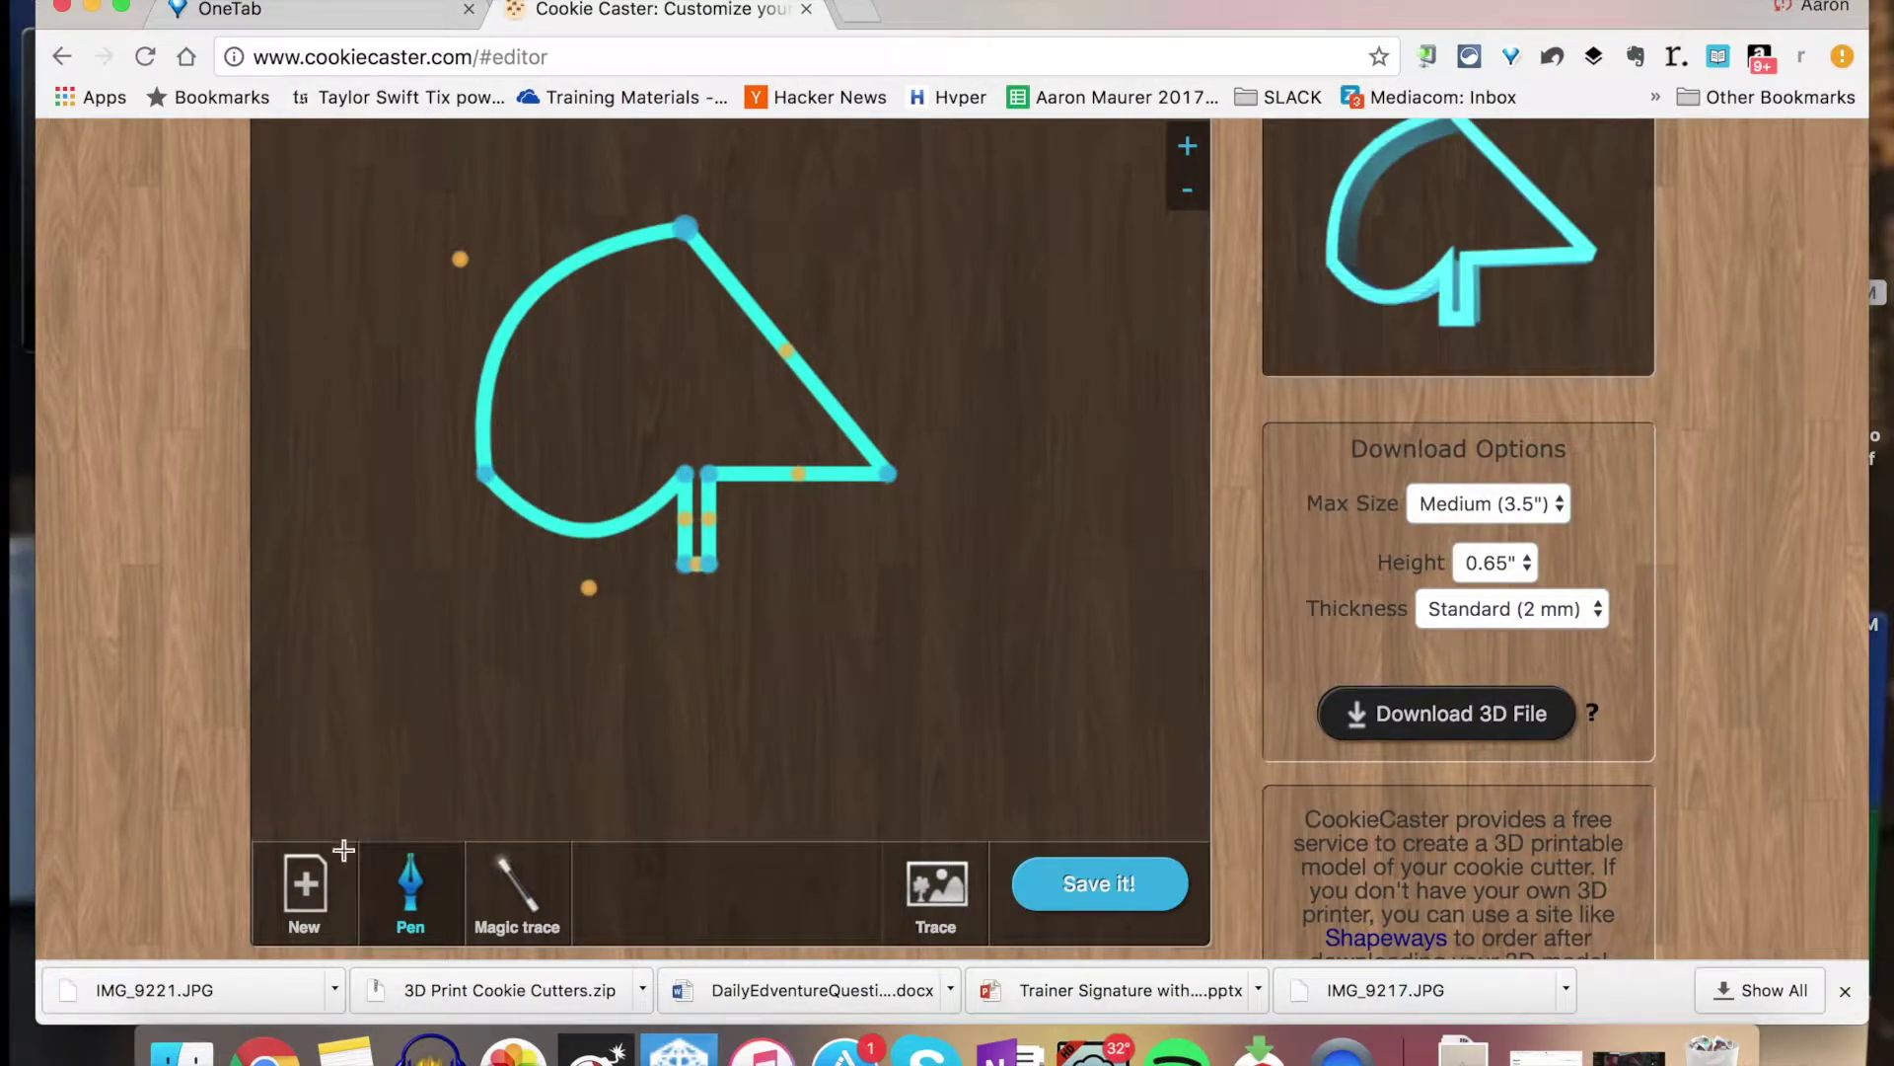
- Start a new drawing and upload IMG_9221.JPG from the Downloads folder as the image to trace
left_click(338, 881)
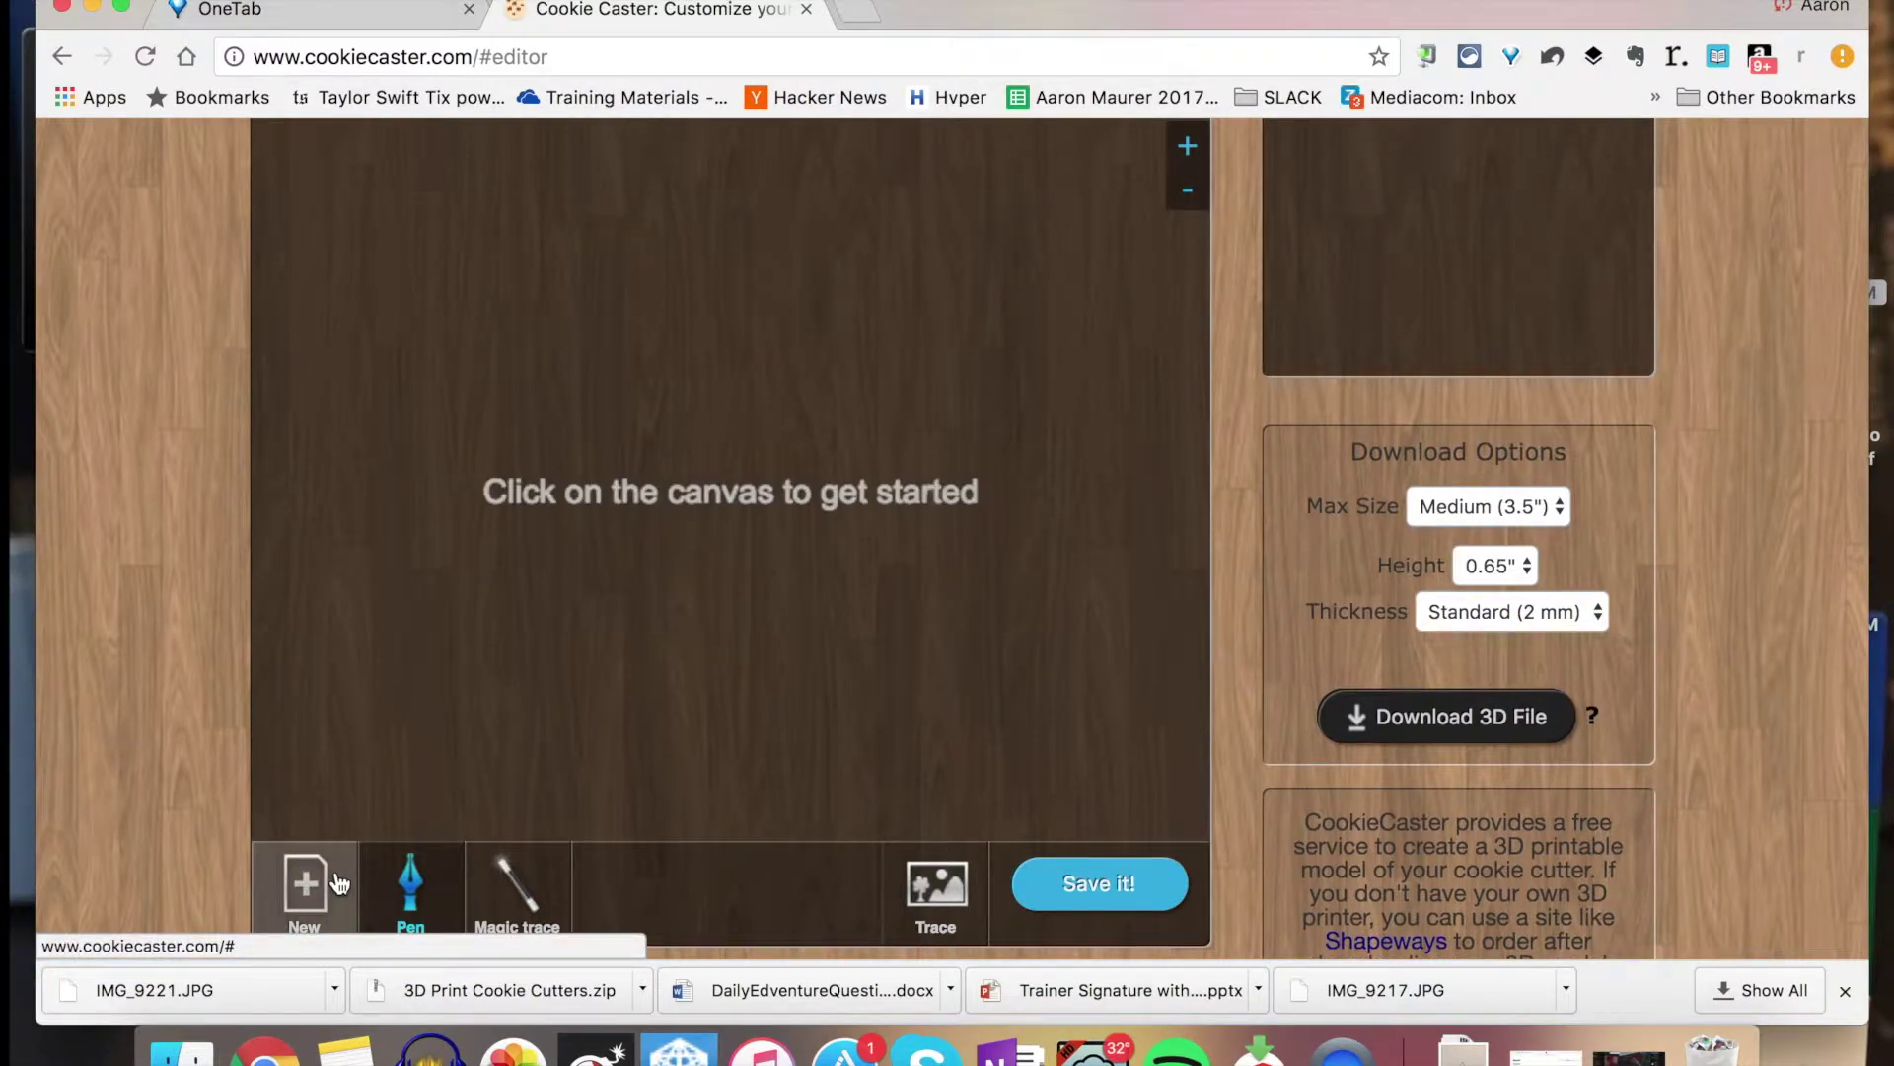
left_click(942, 888)
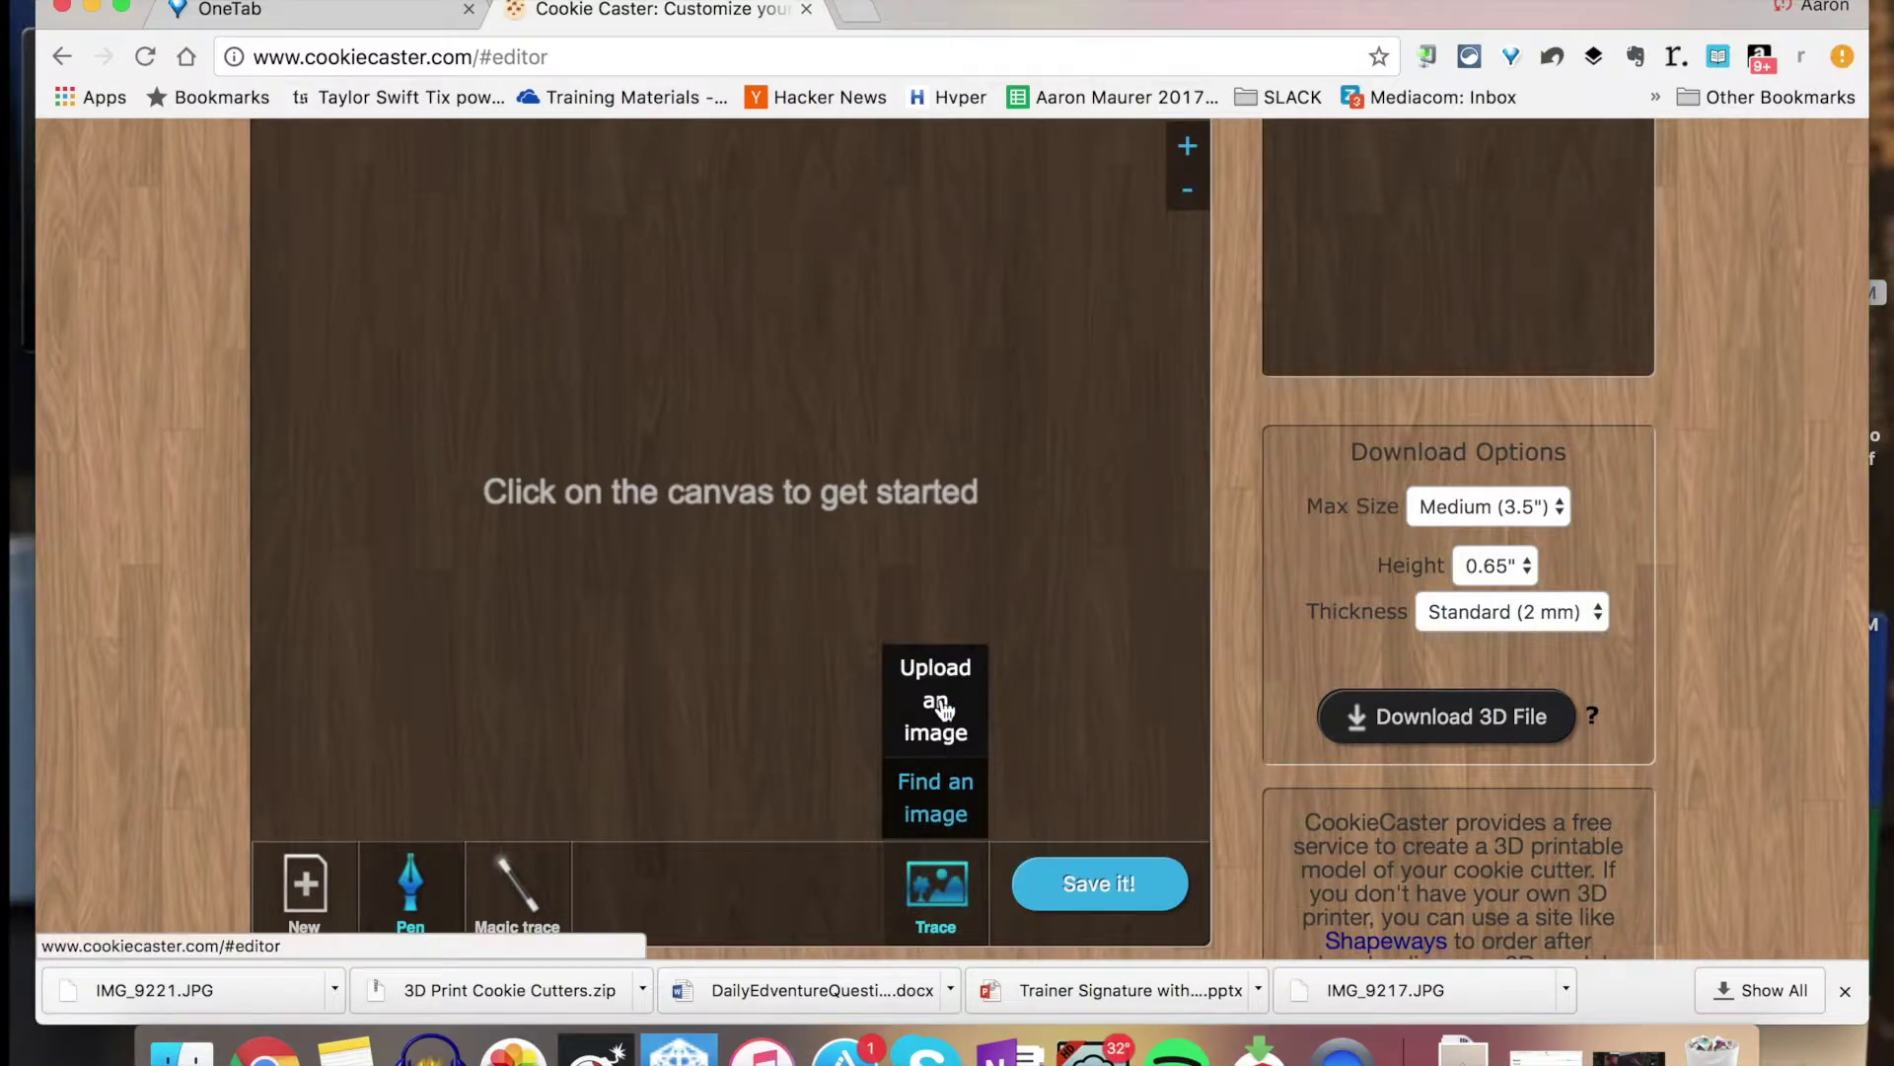
left_click(942, 706)
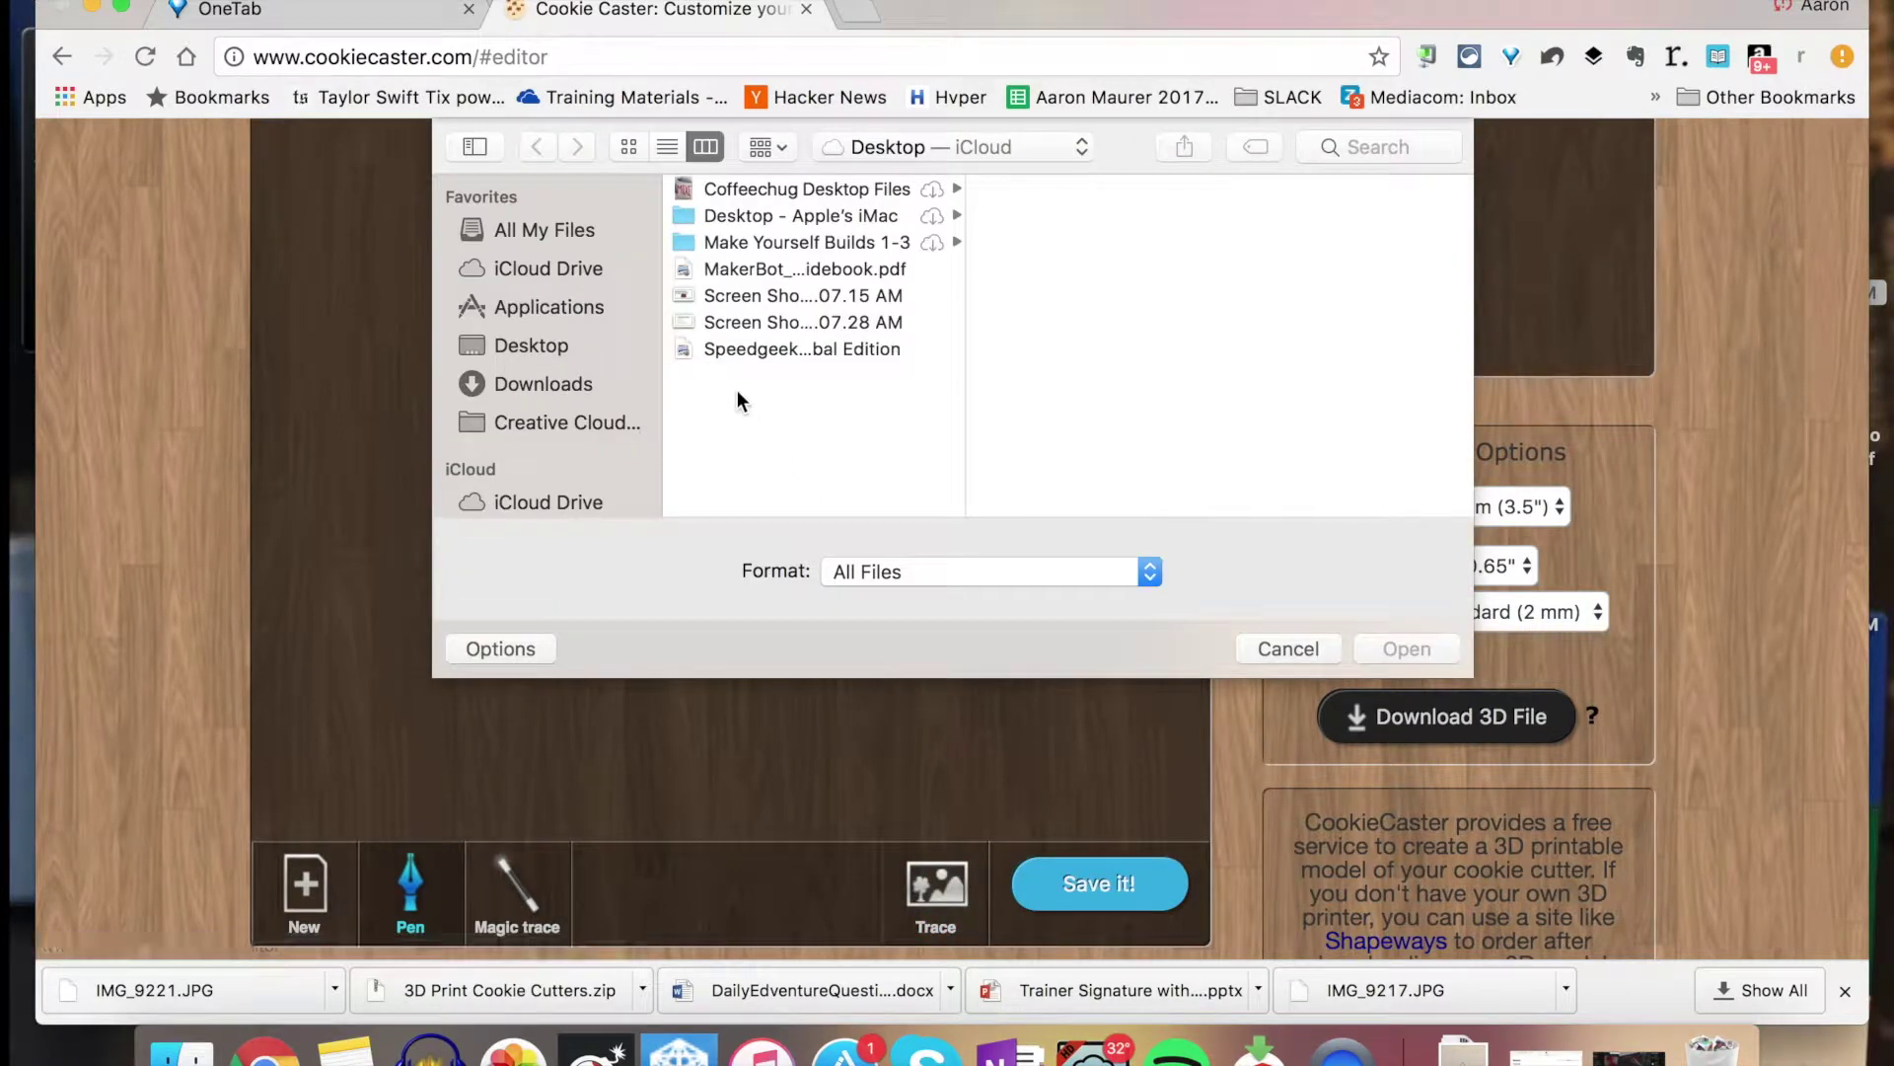
left_click(543, 385)
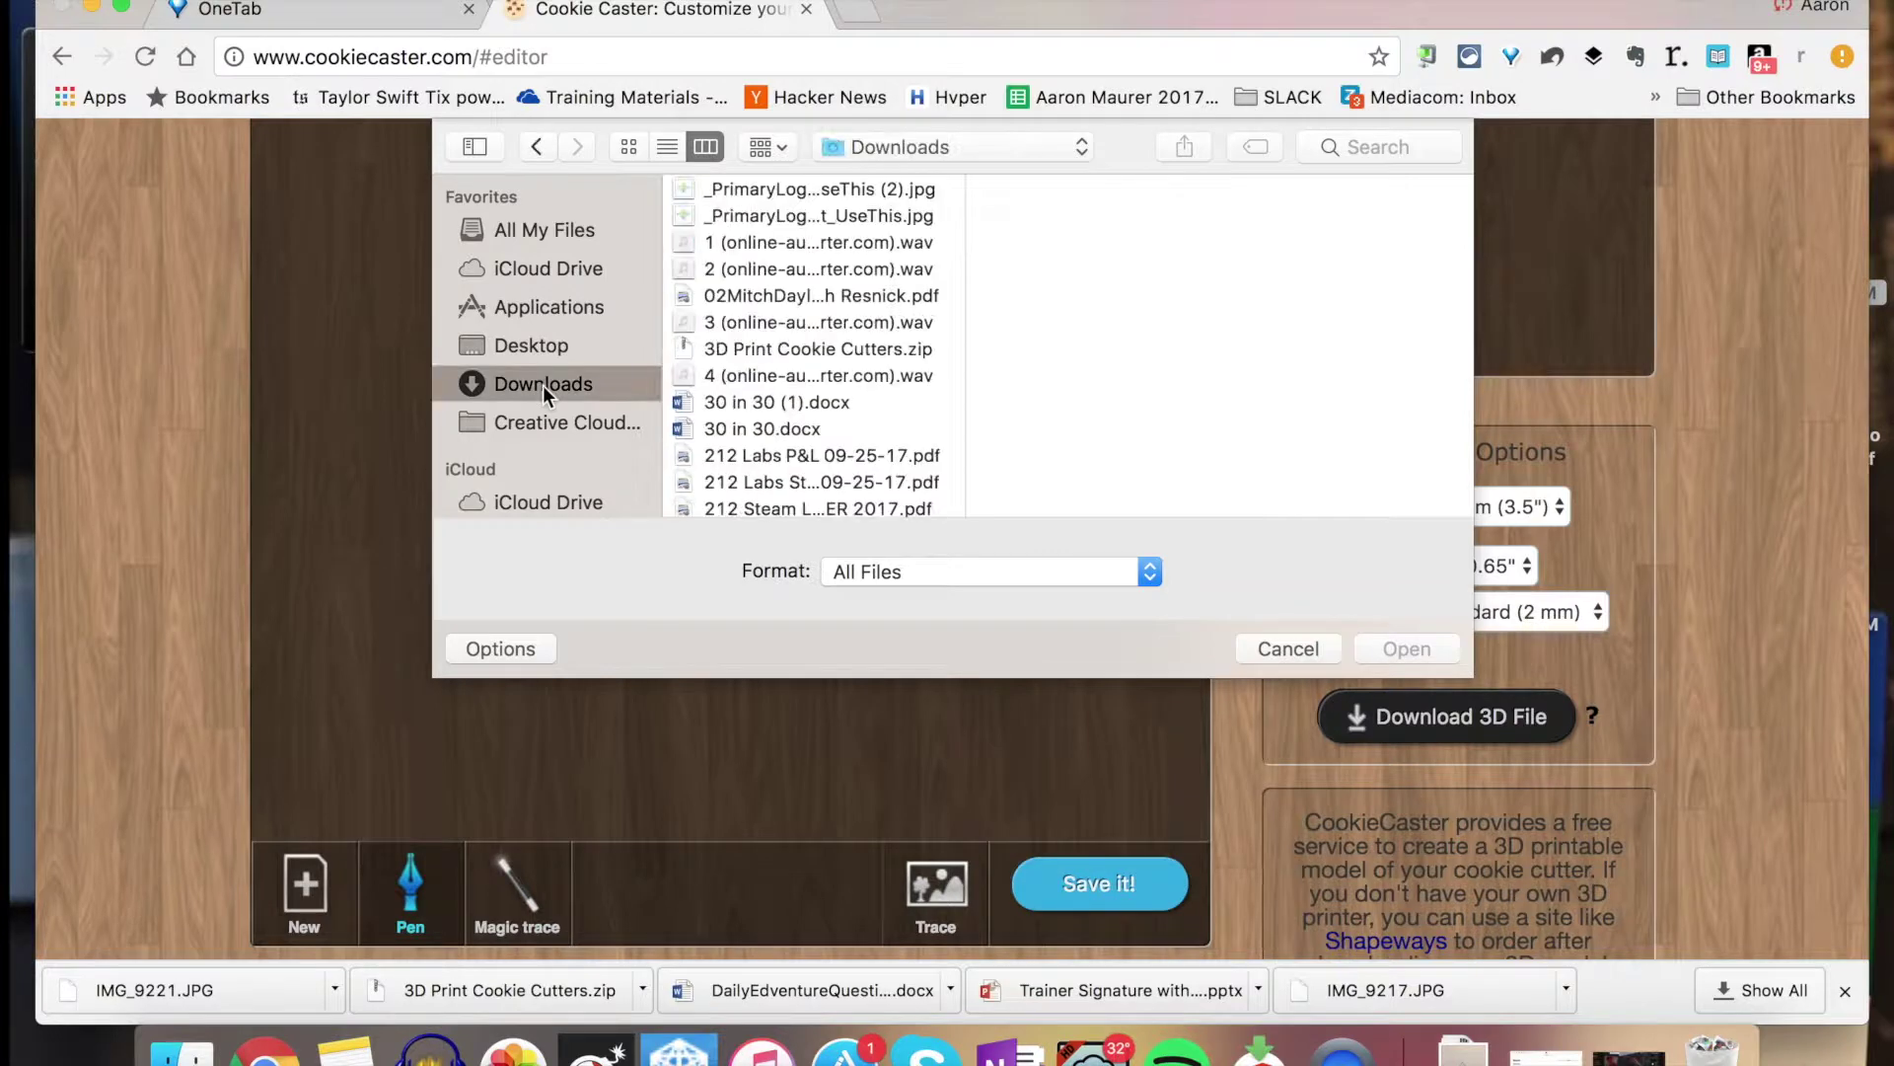
scroll(742, 435, "down", 4)
scroll(742, 433, "down", 15)
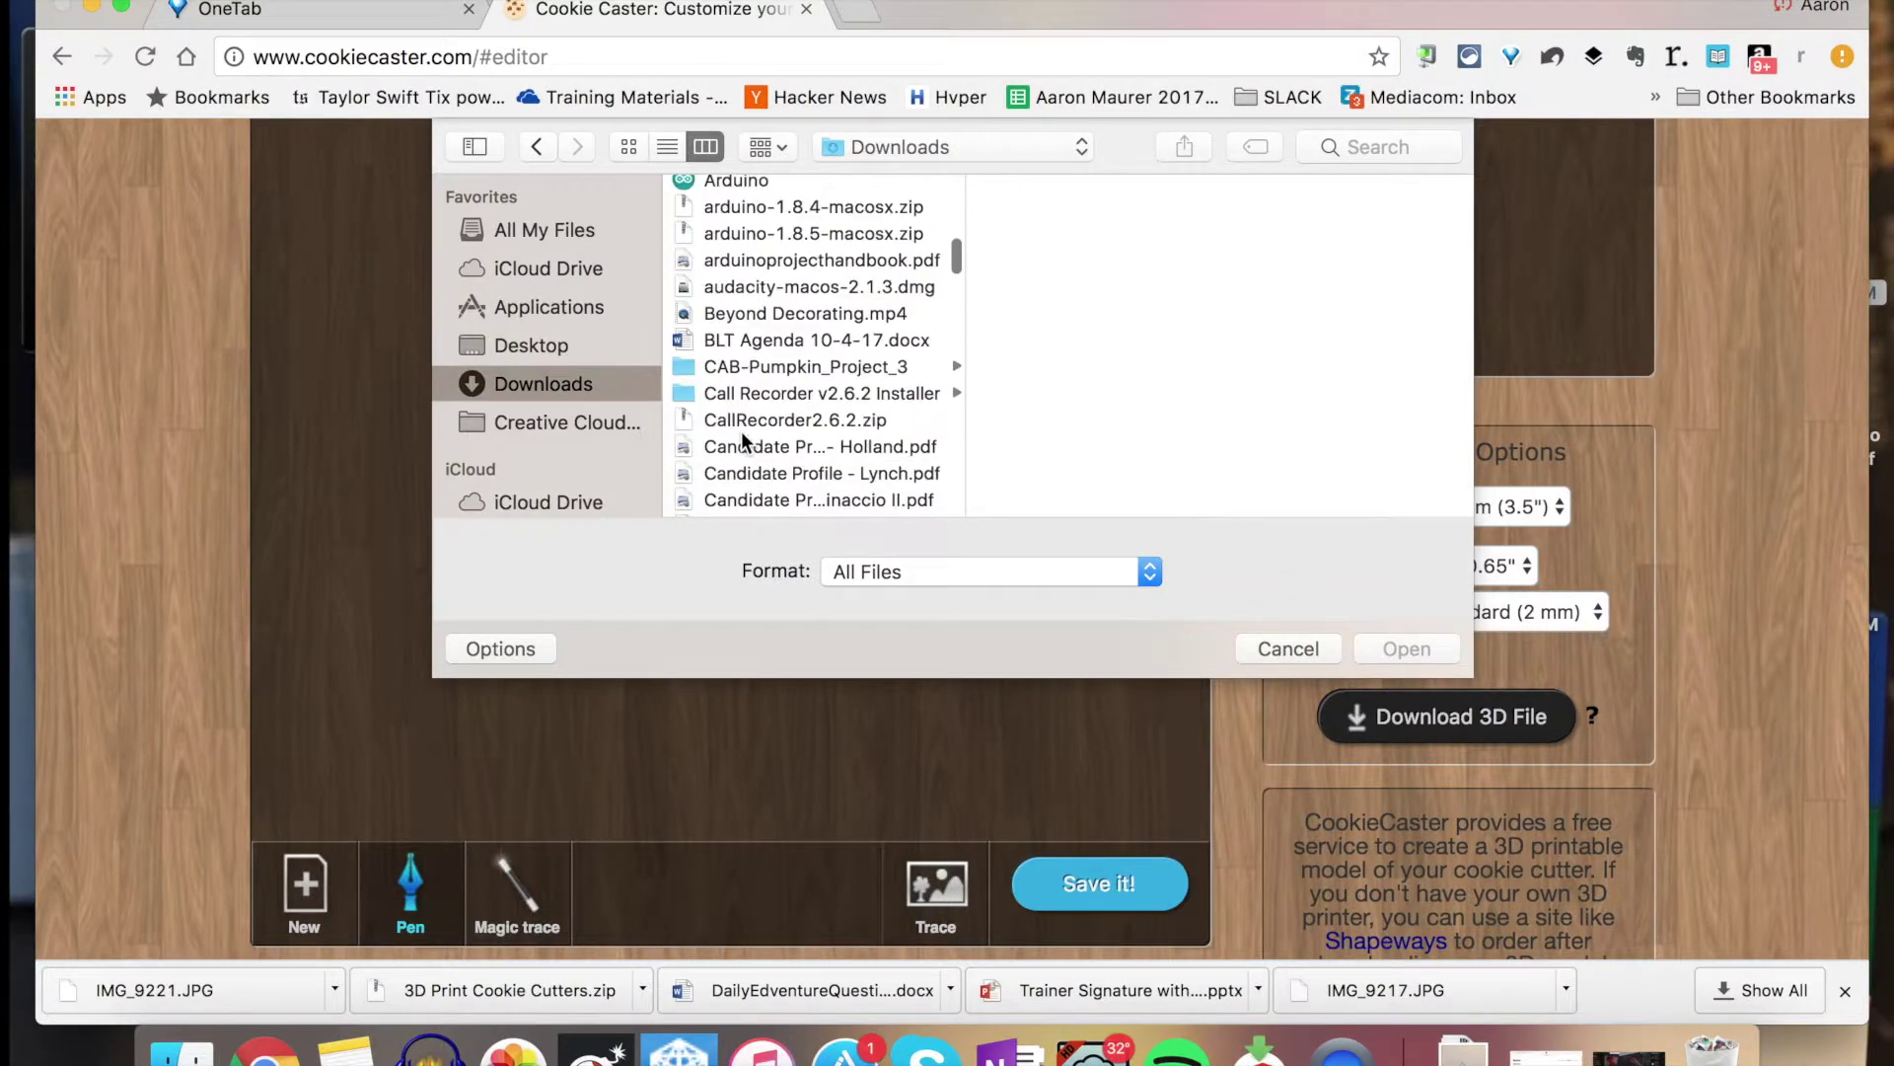
scroll(742, 434, "down", 3)
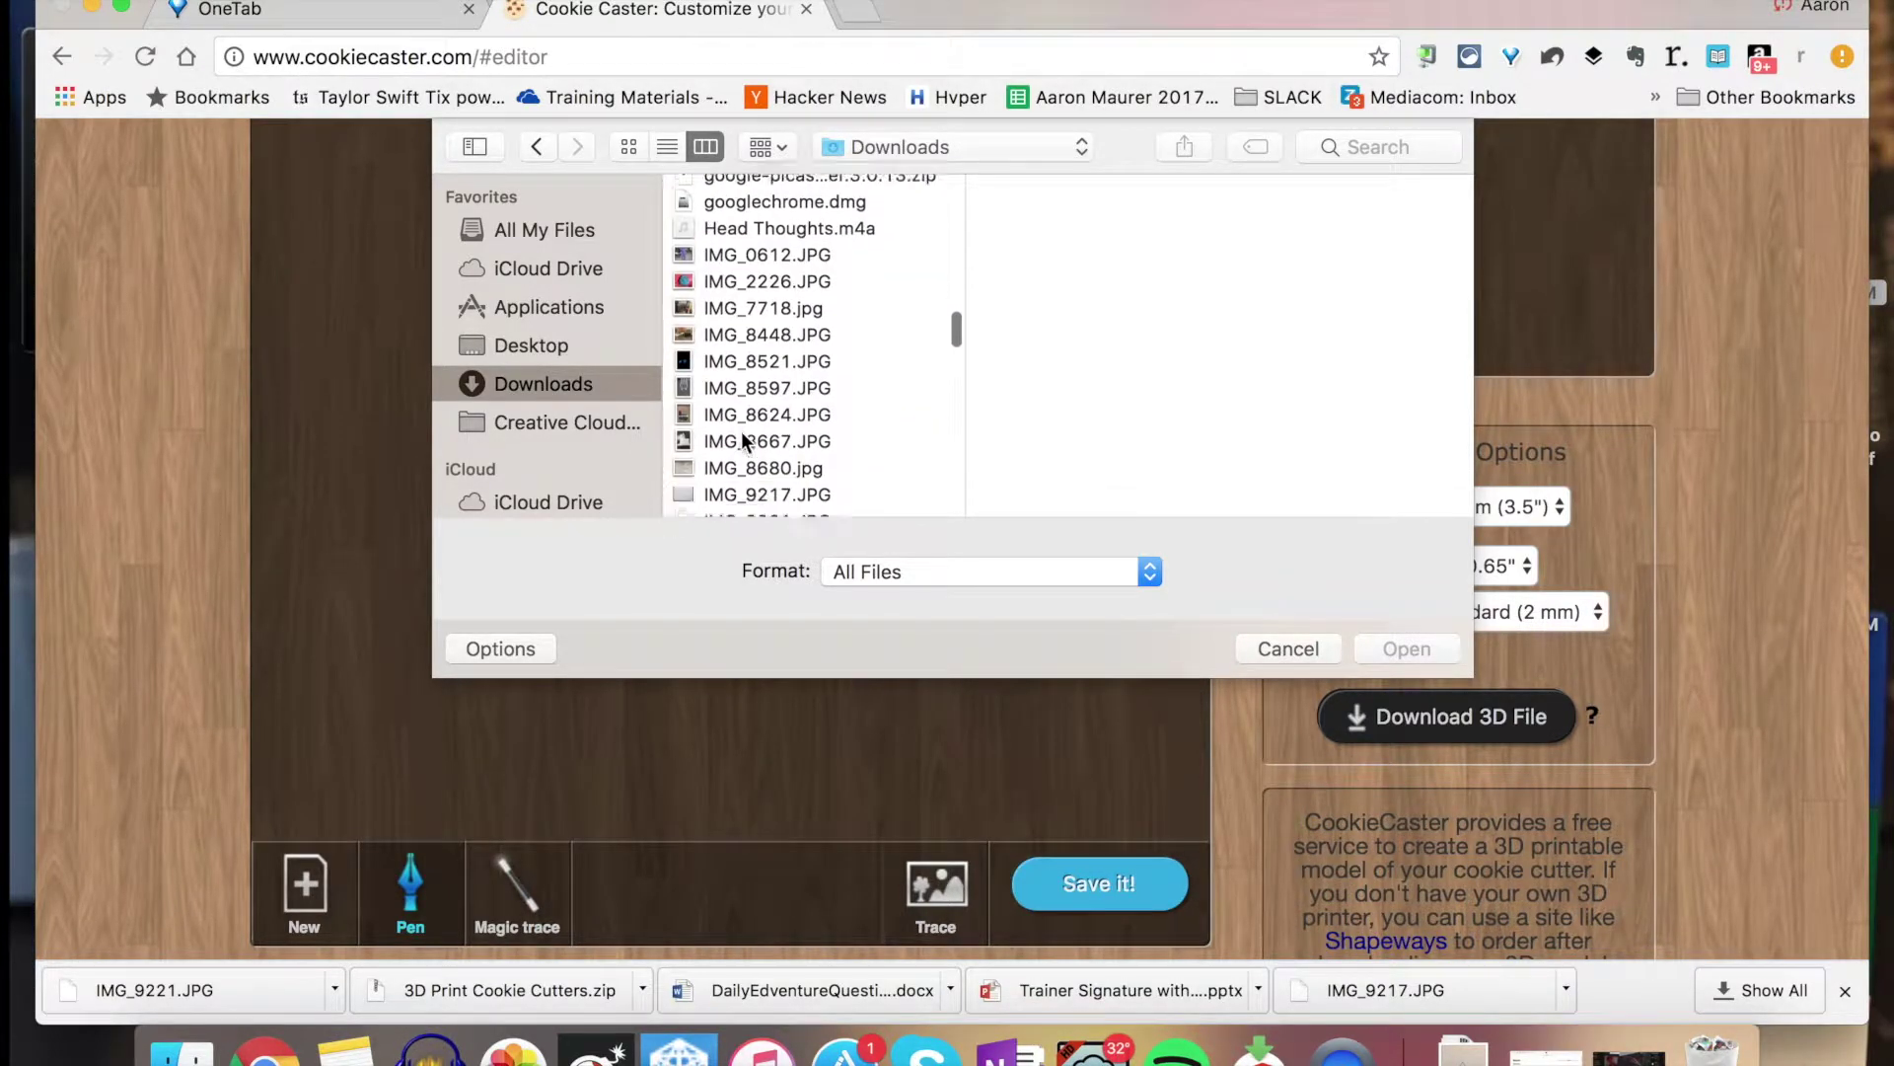
left_click(740, 459)
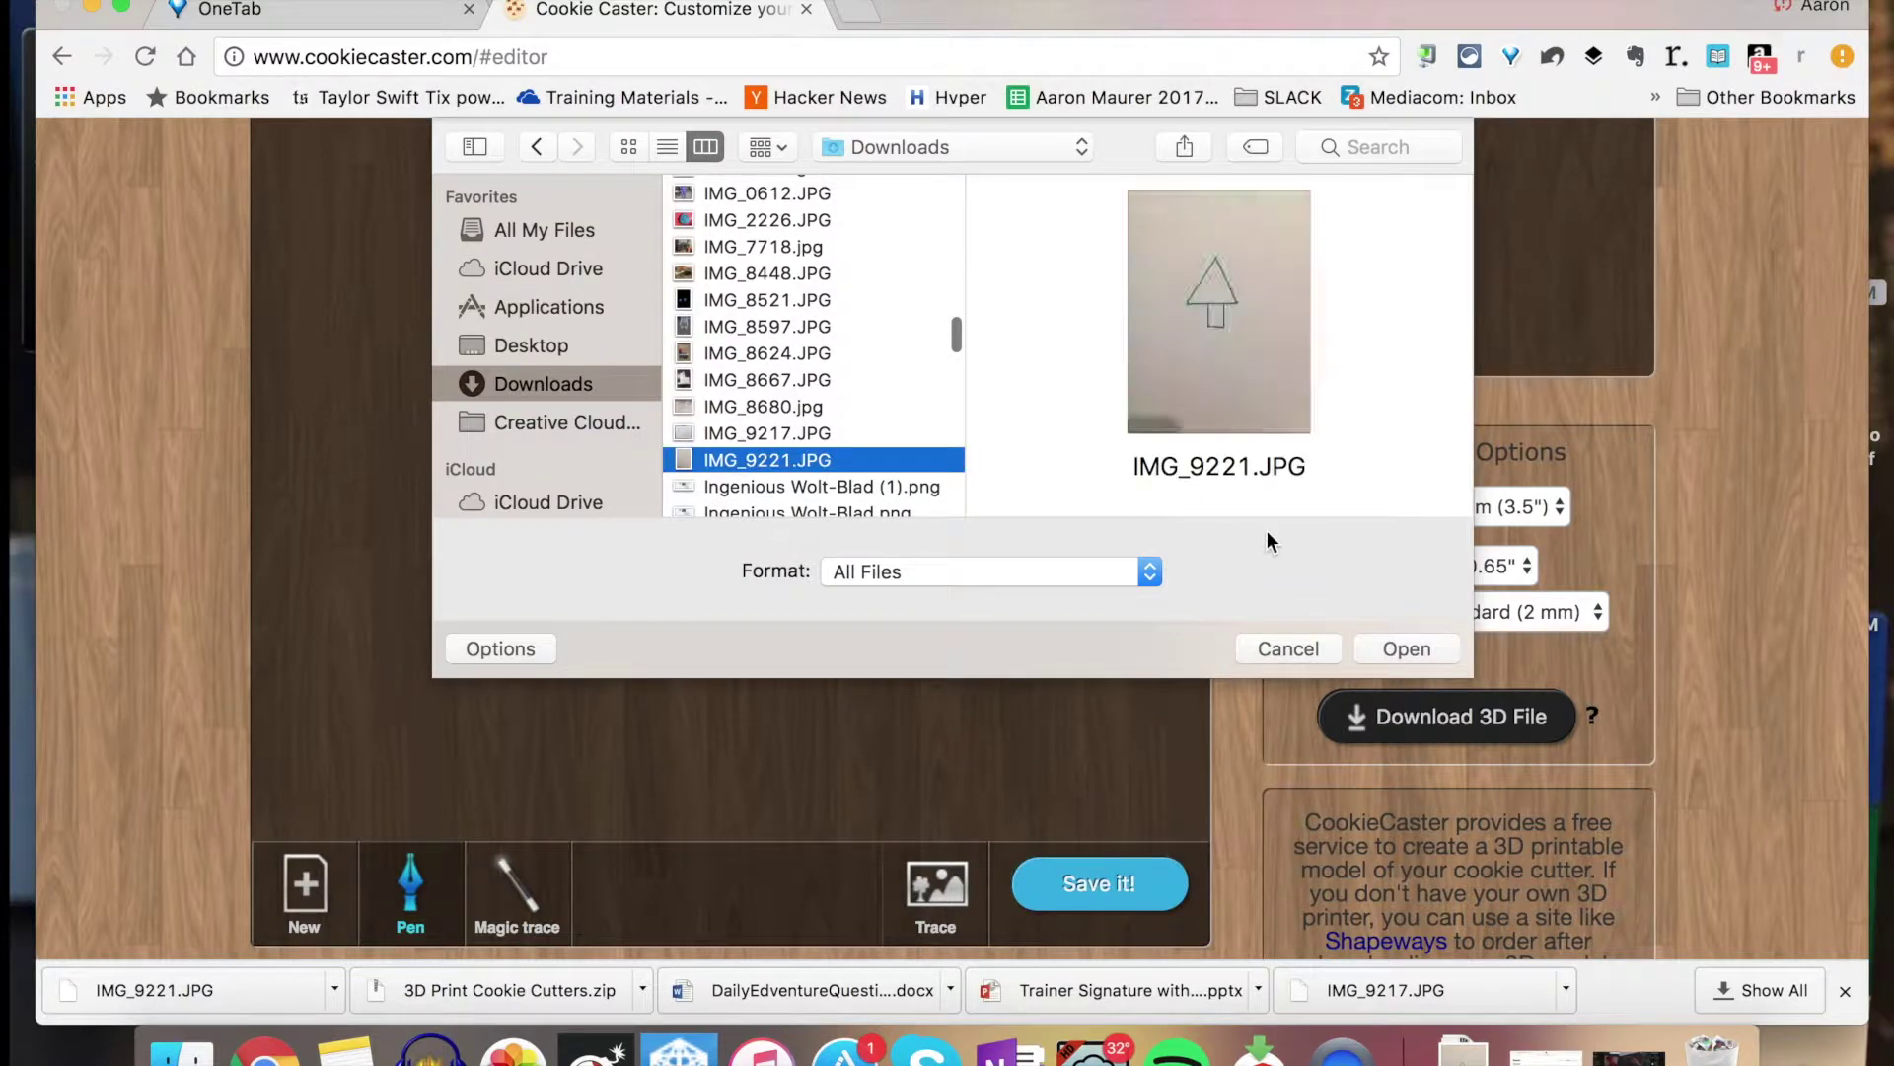
left_click(1408, 649)
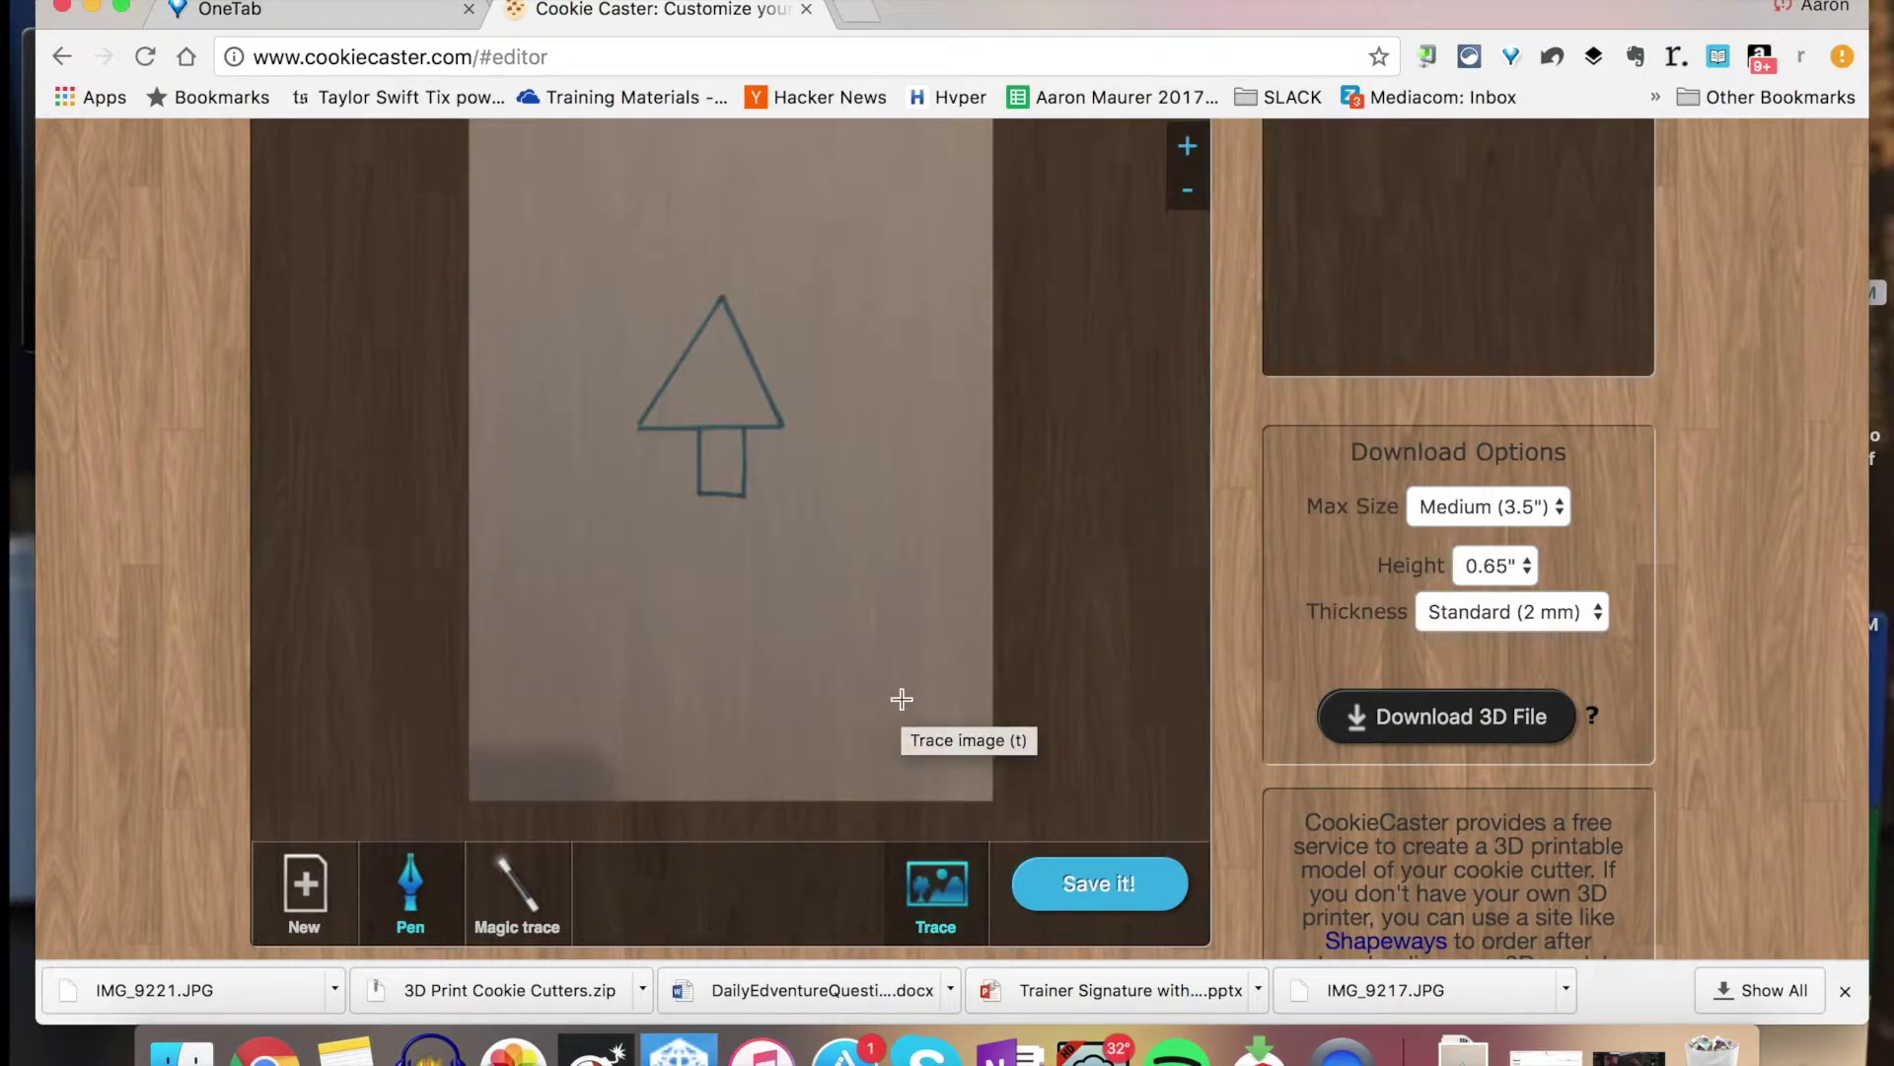
- Trace the hand-drawn tree in the photo with the Pen tool as one closed outline around the crown and trunk
left_click(722, 296)
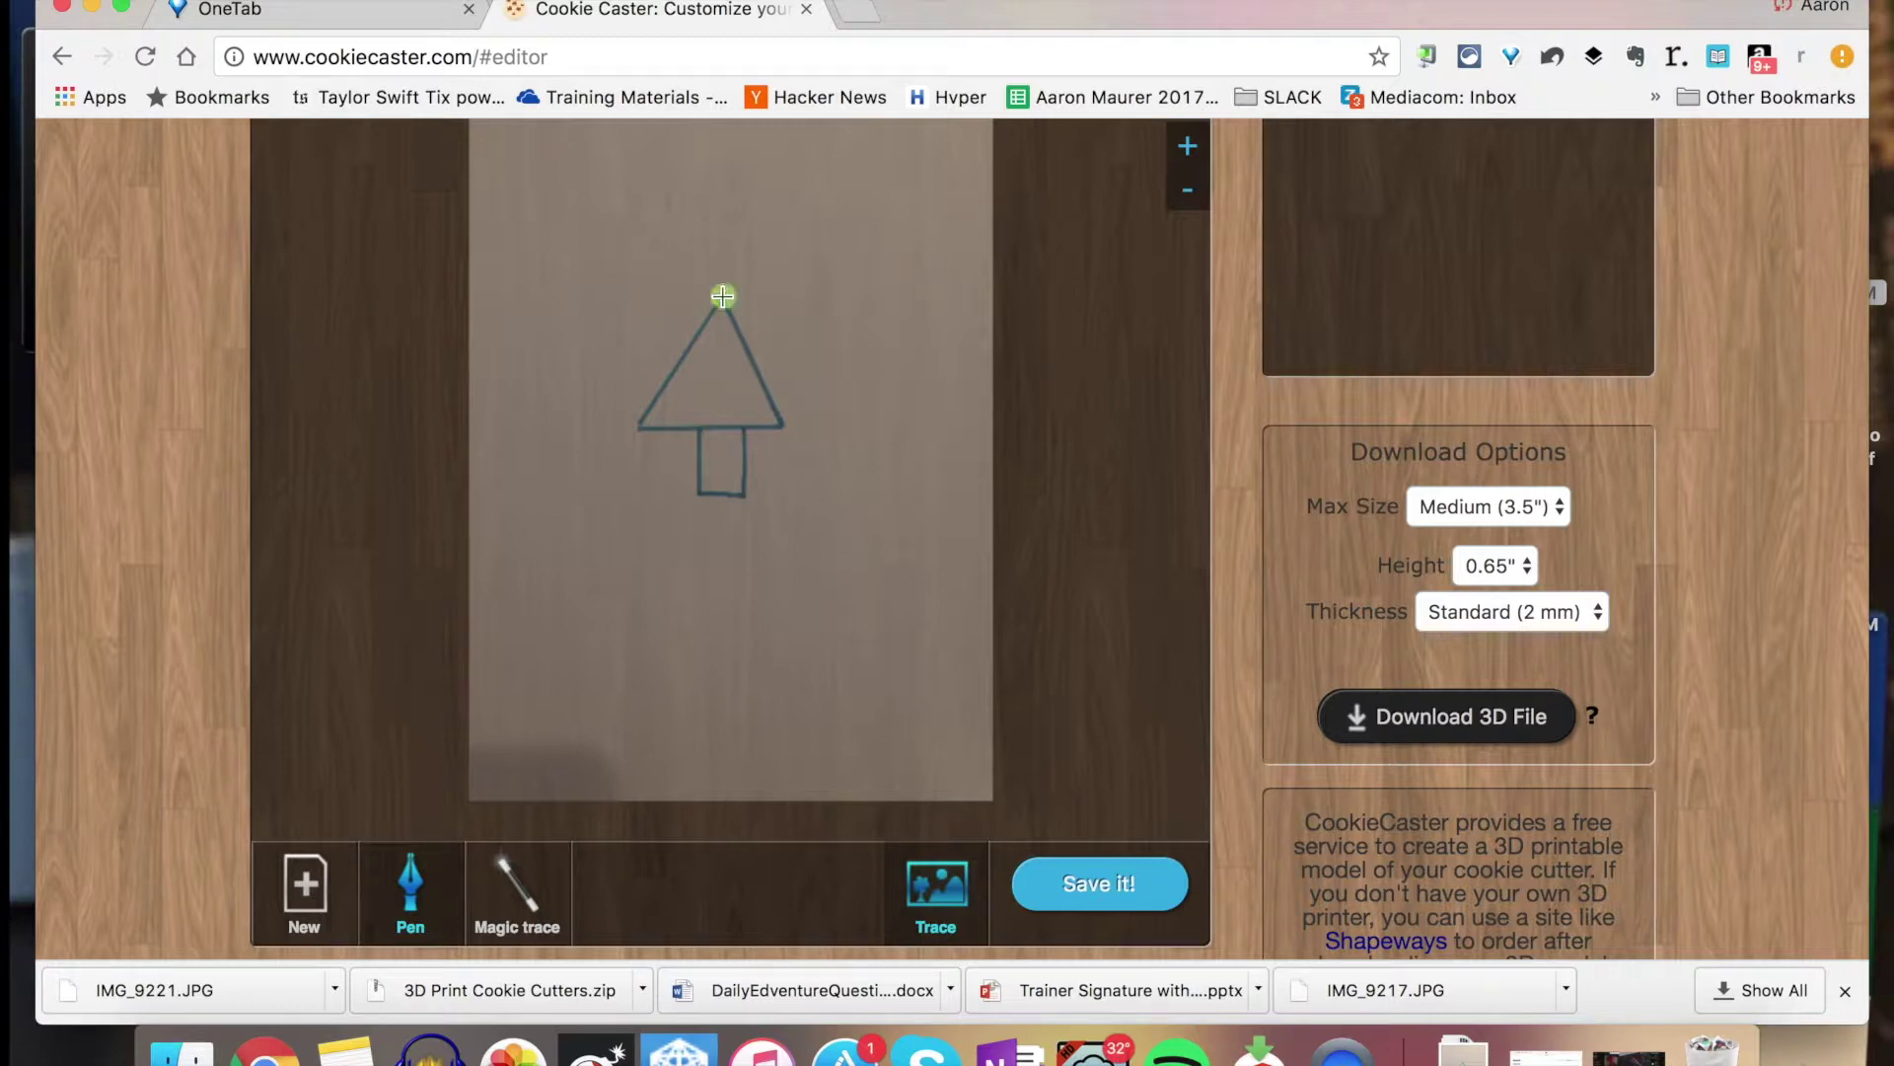
left_click(639, 427)
left_click(698, 428)
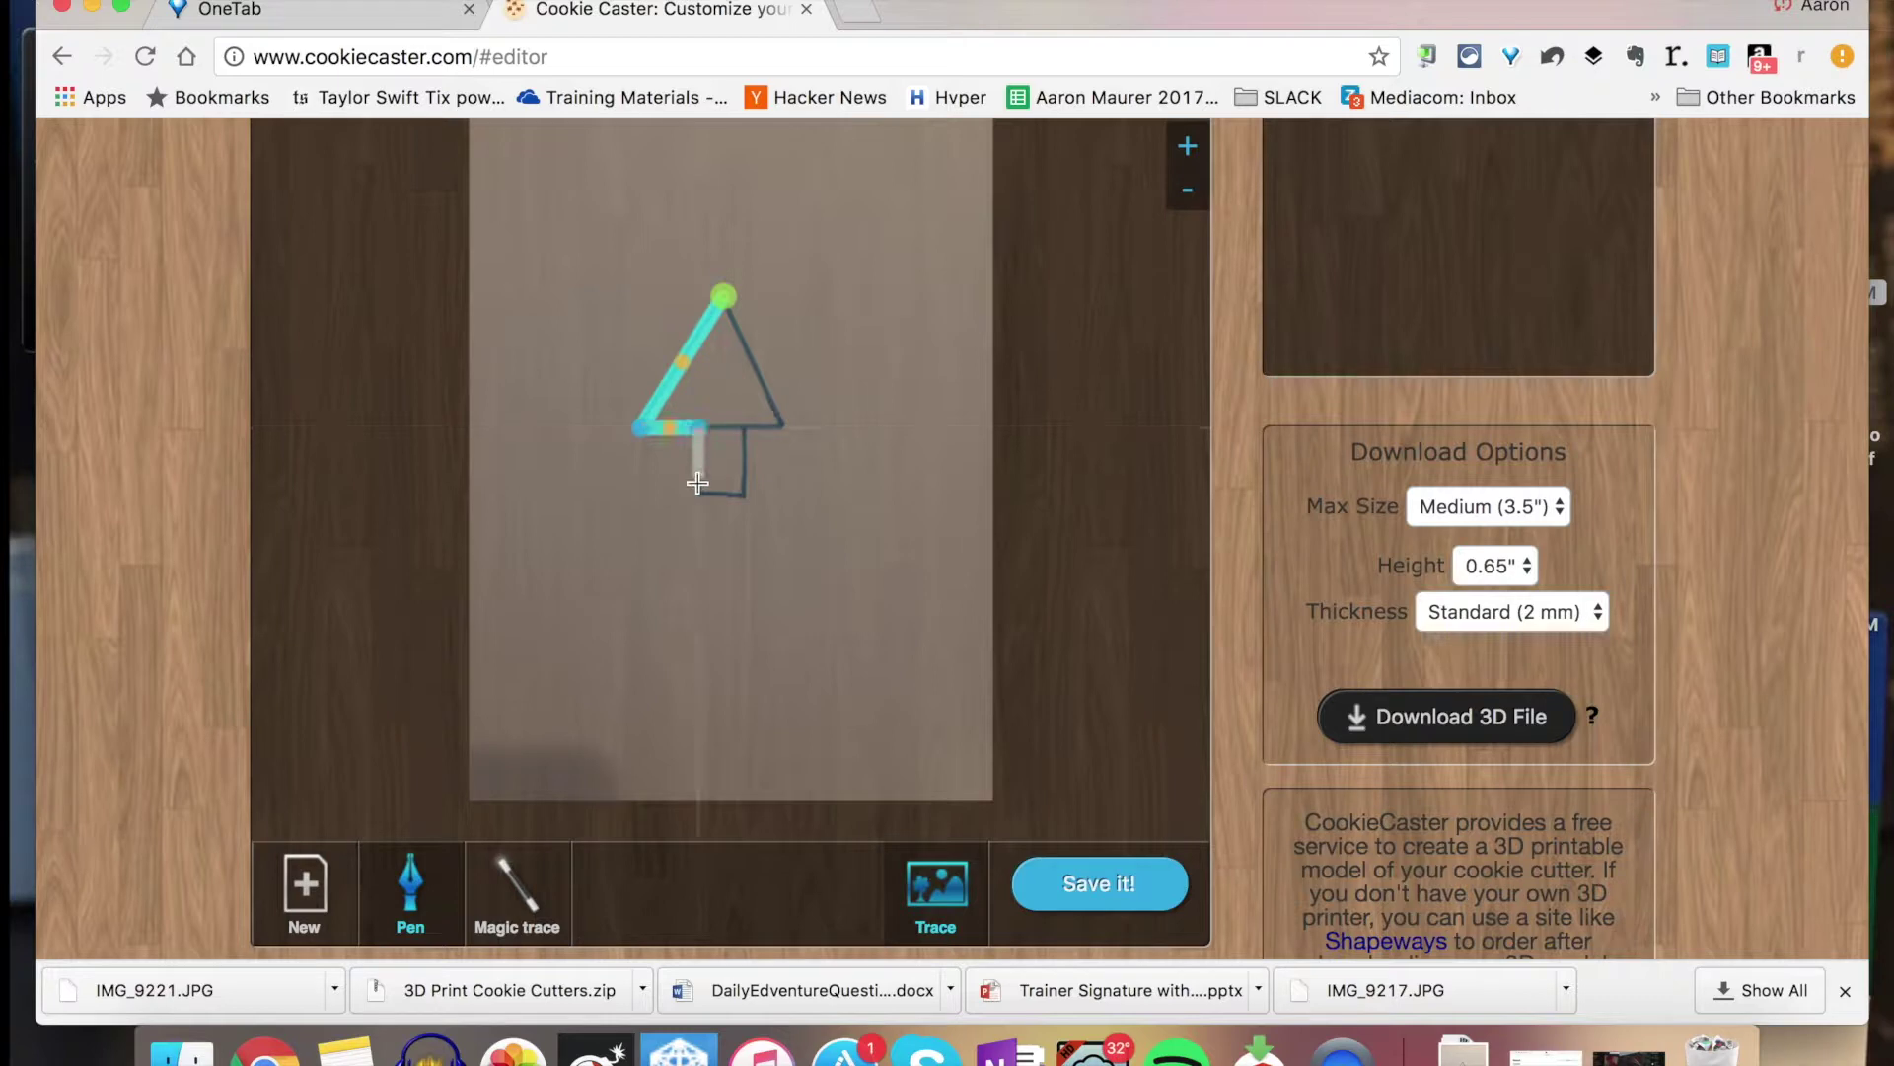
left_click(698, 491)
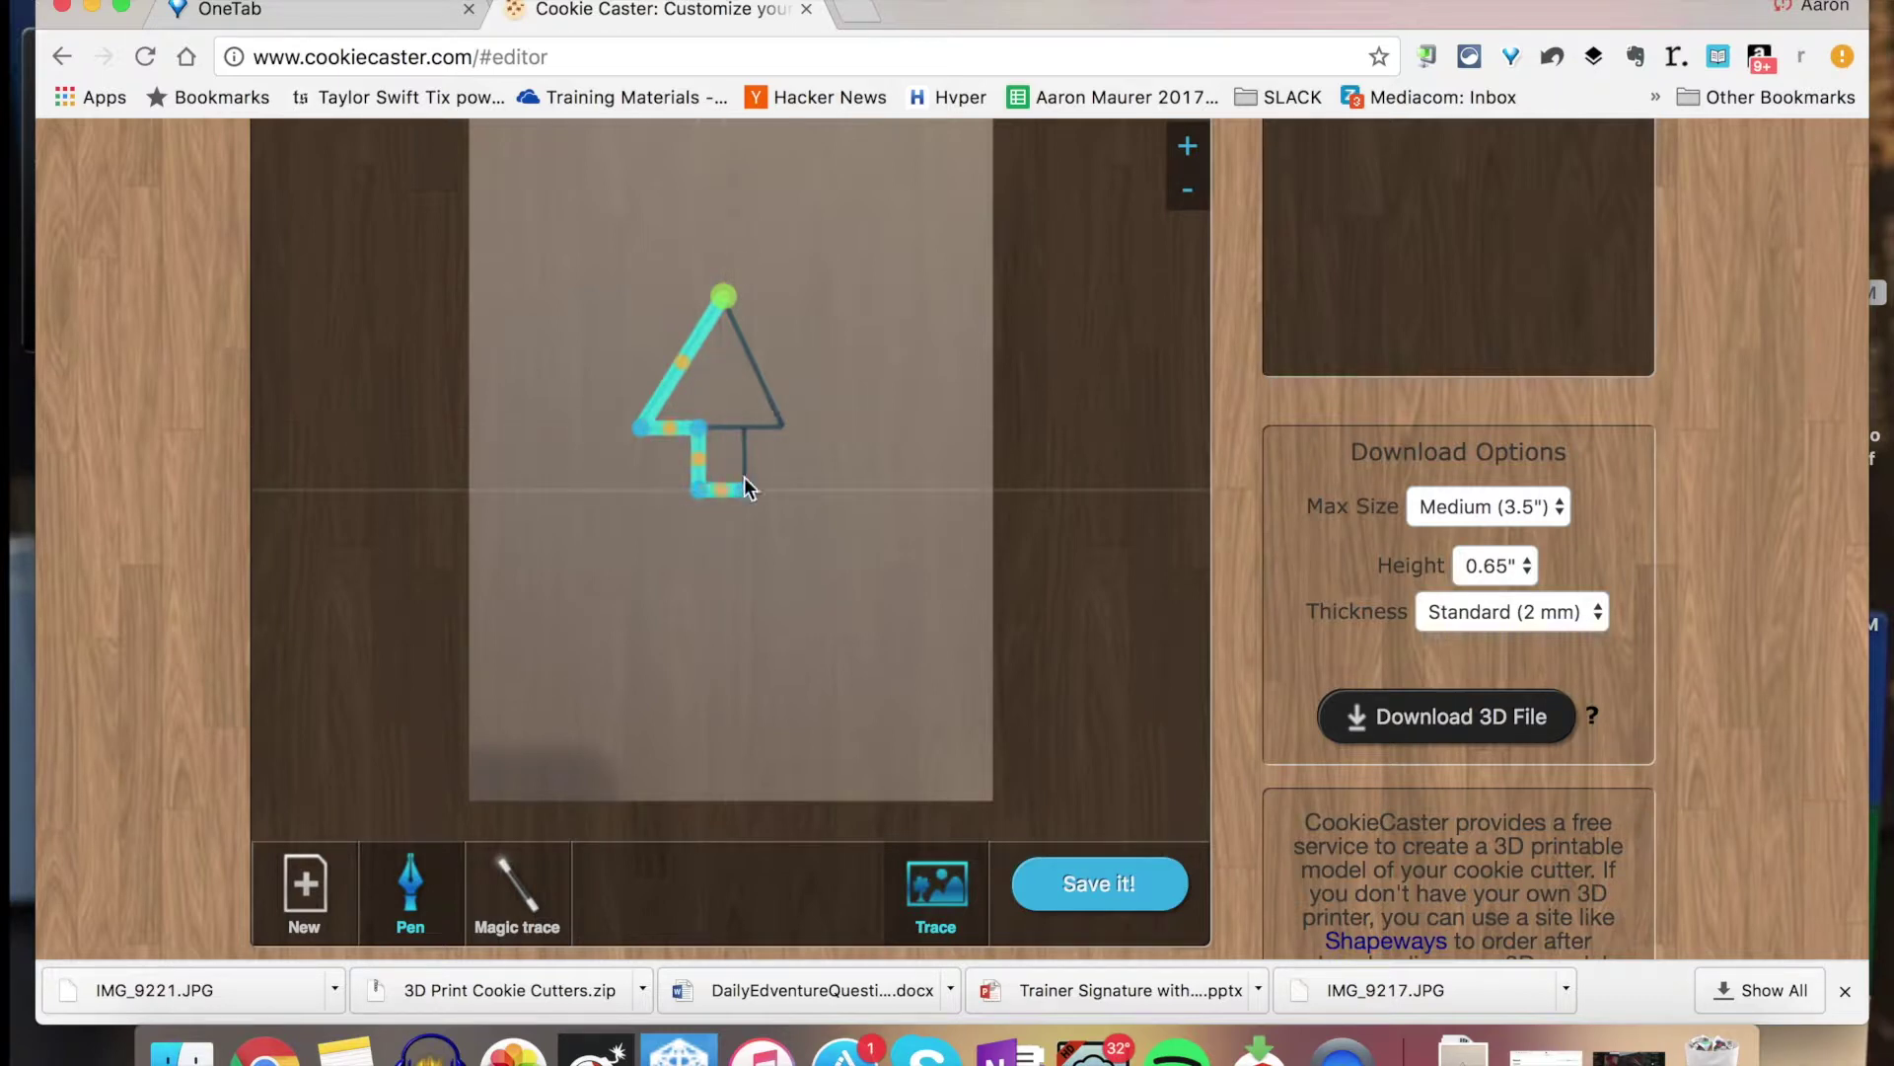
left_click(745, 491)
left_click(745, 427)
left_click(790, 427)
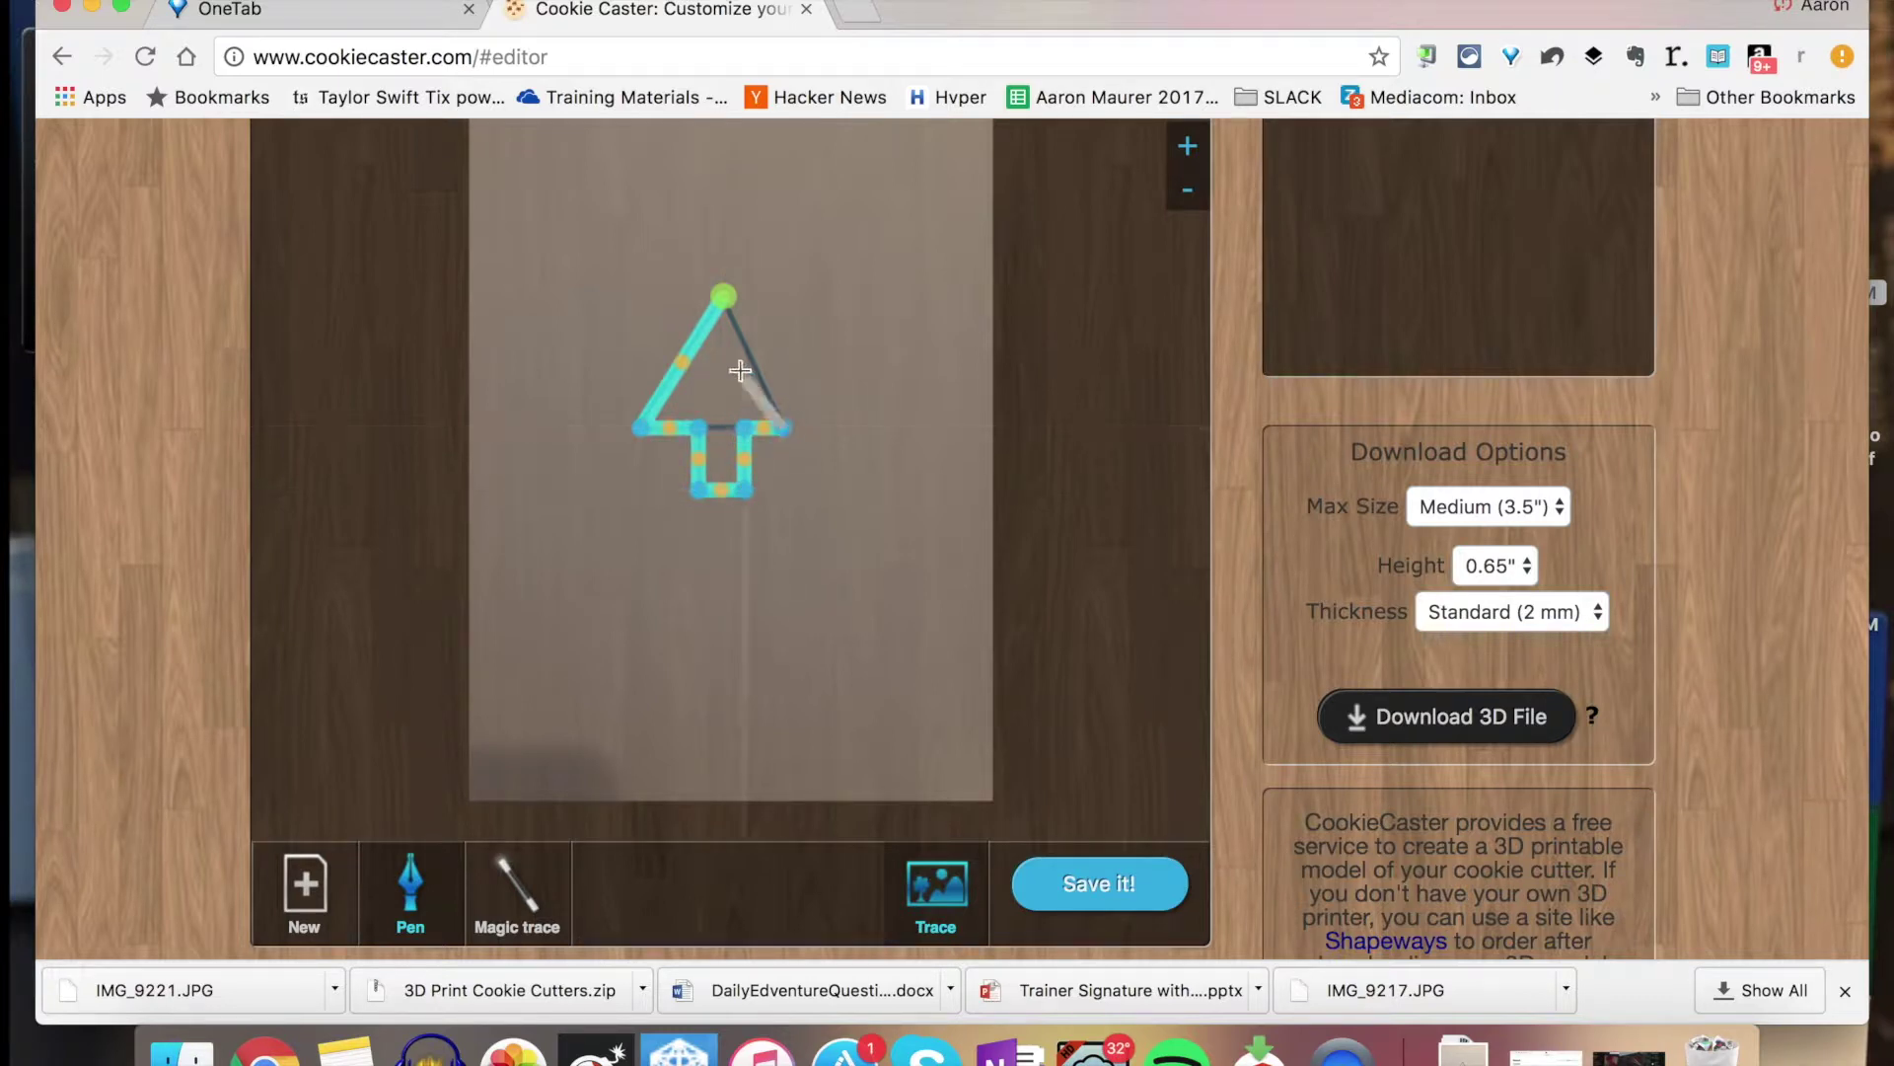
left_click(724, 296)
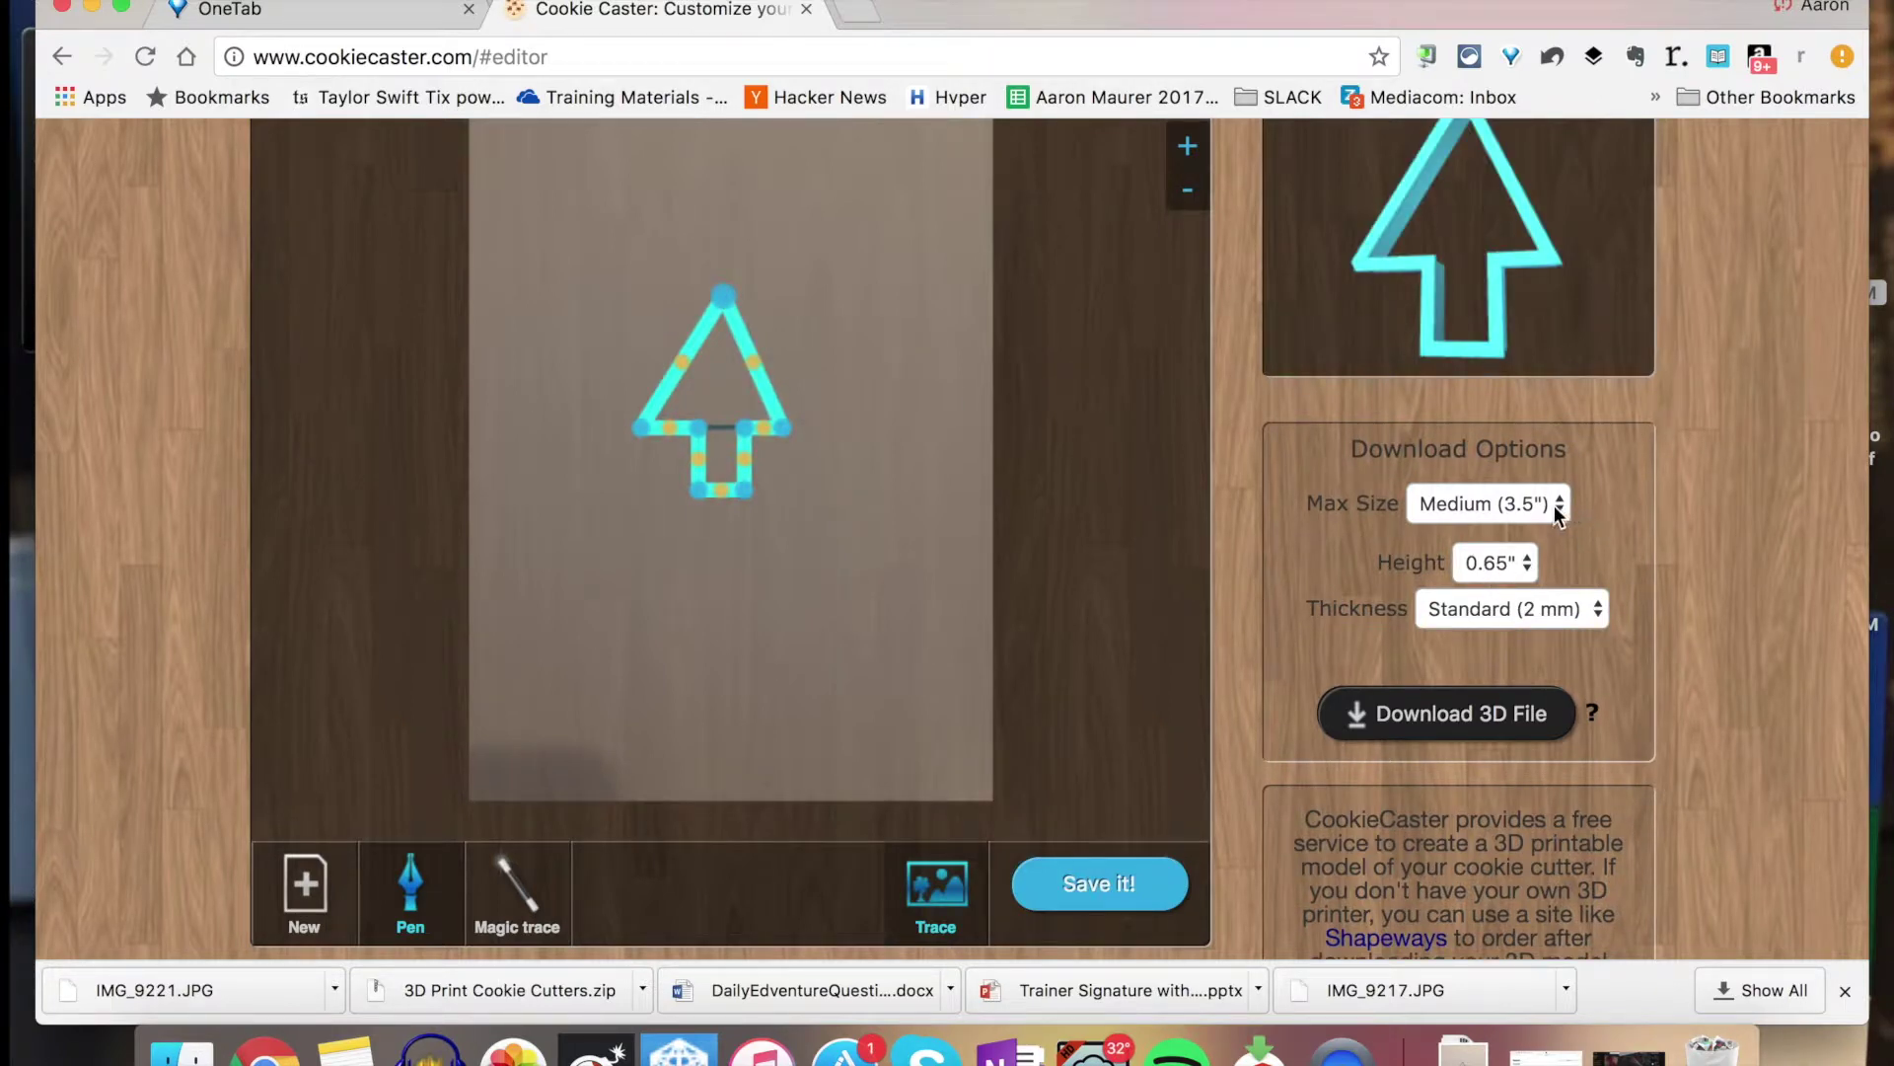
- Set the cutter's thickness to Thin (1.5 mm) with max size Medium (3.5"), and download the 3D file
left_click(1597, 614)
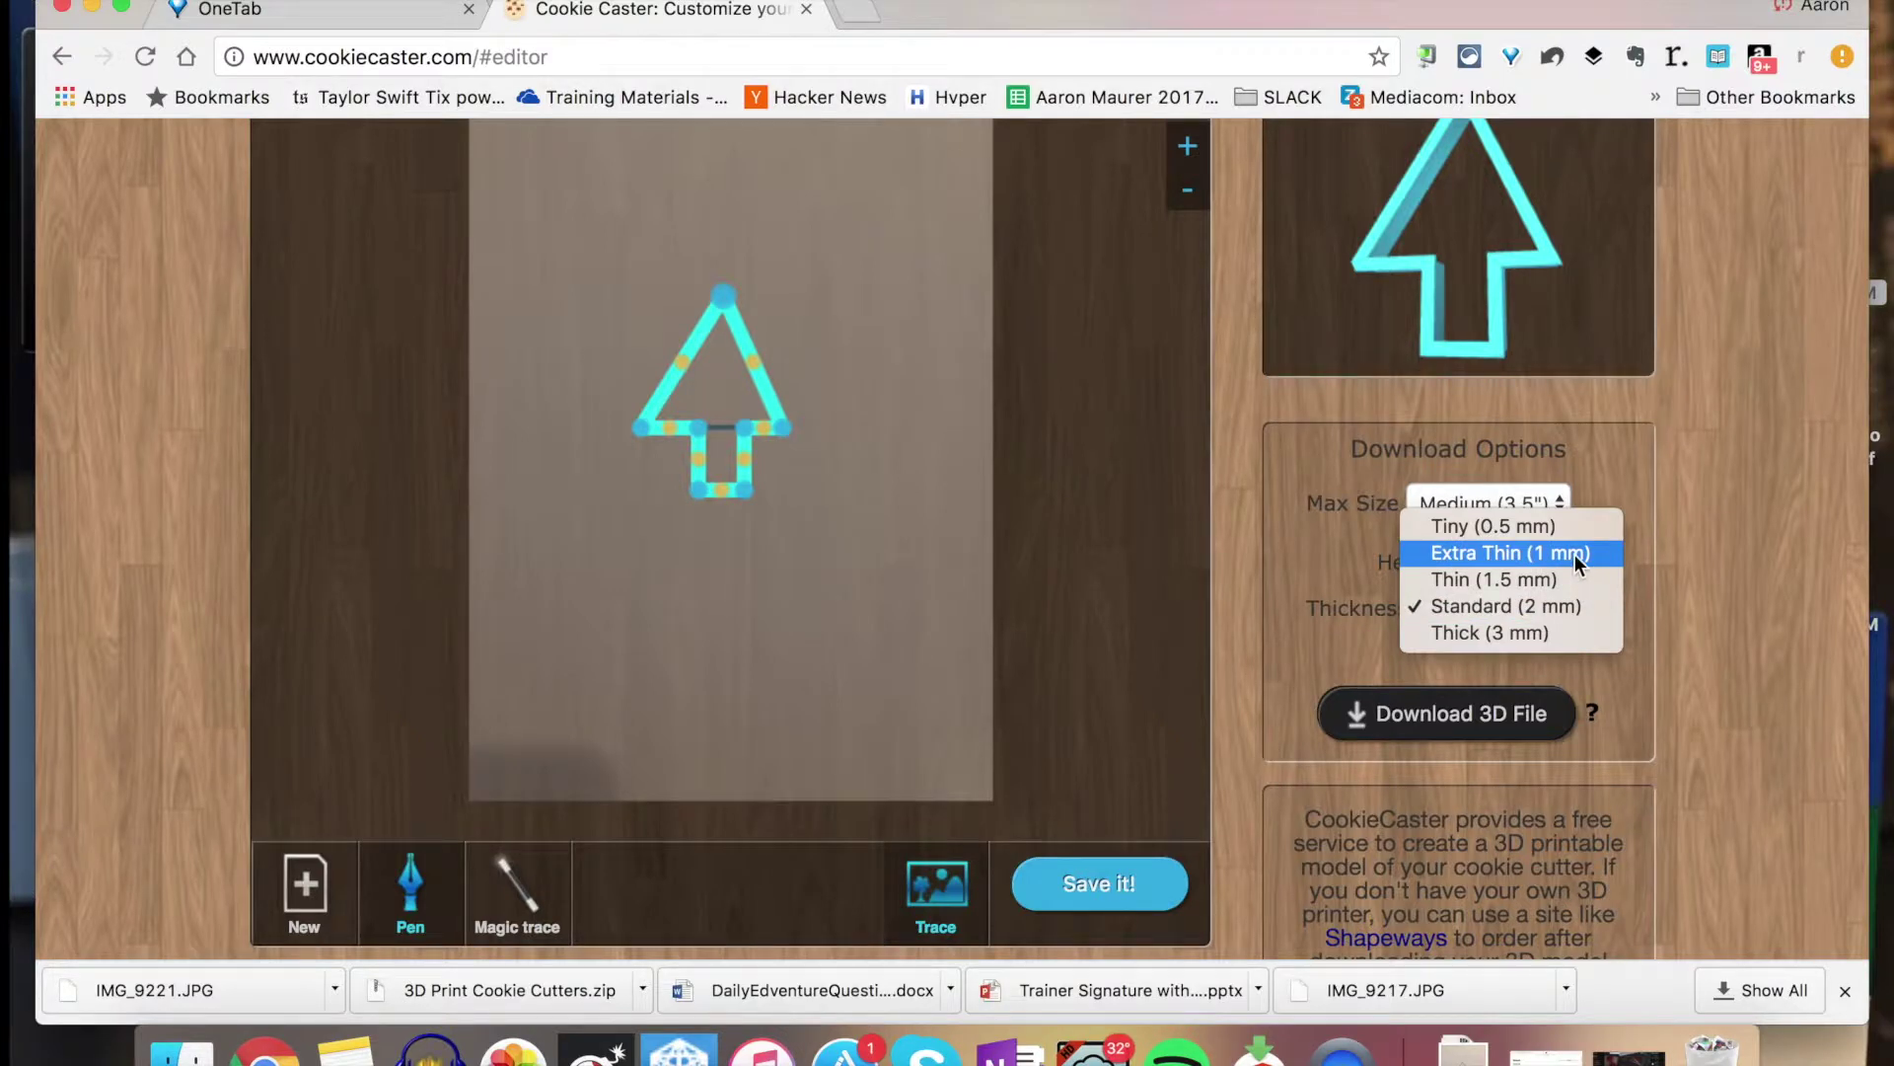
left_click(1557, 576)
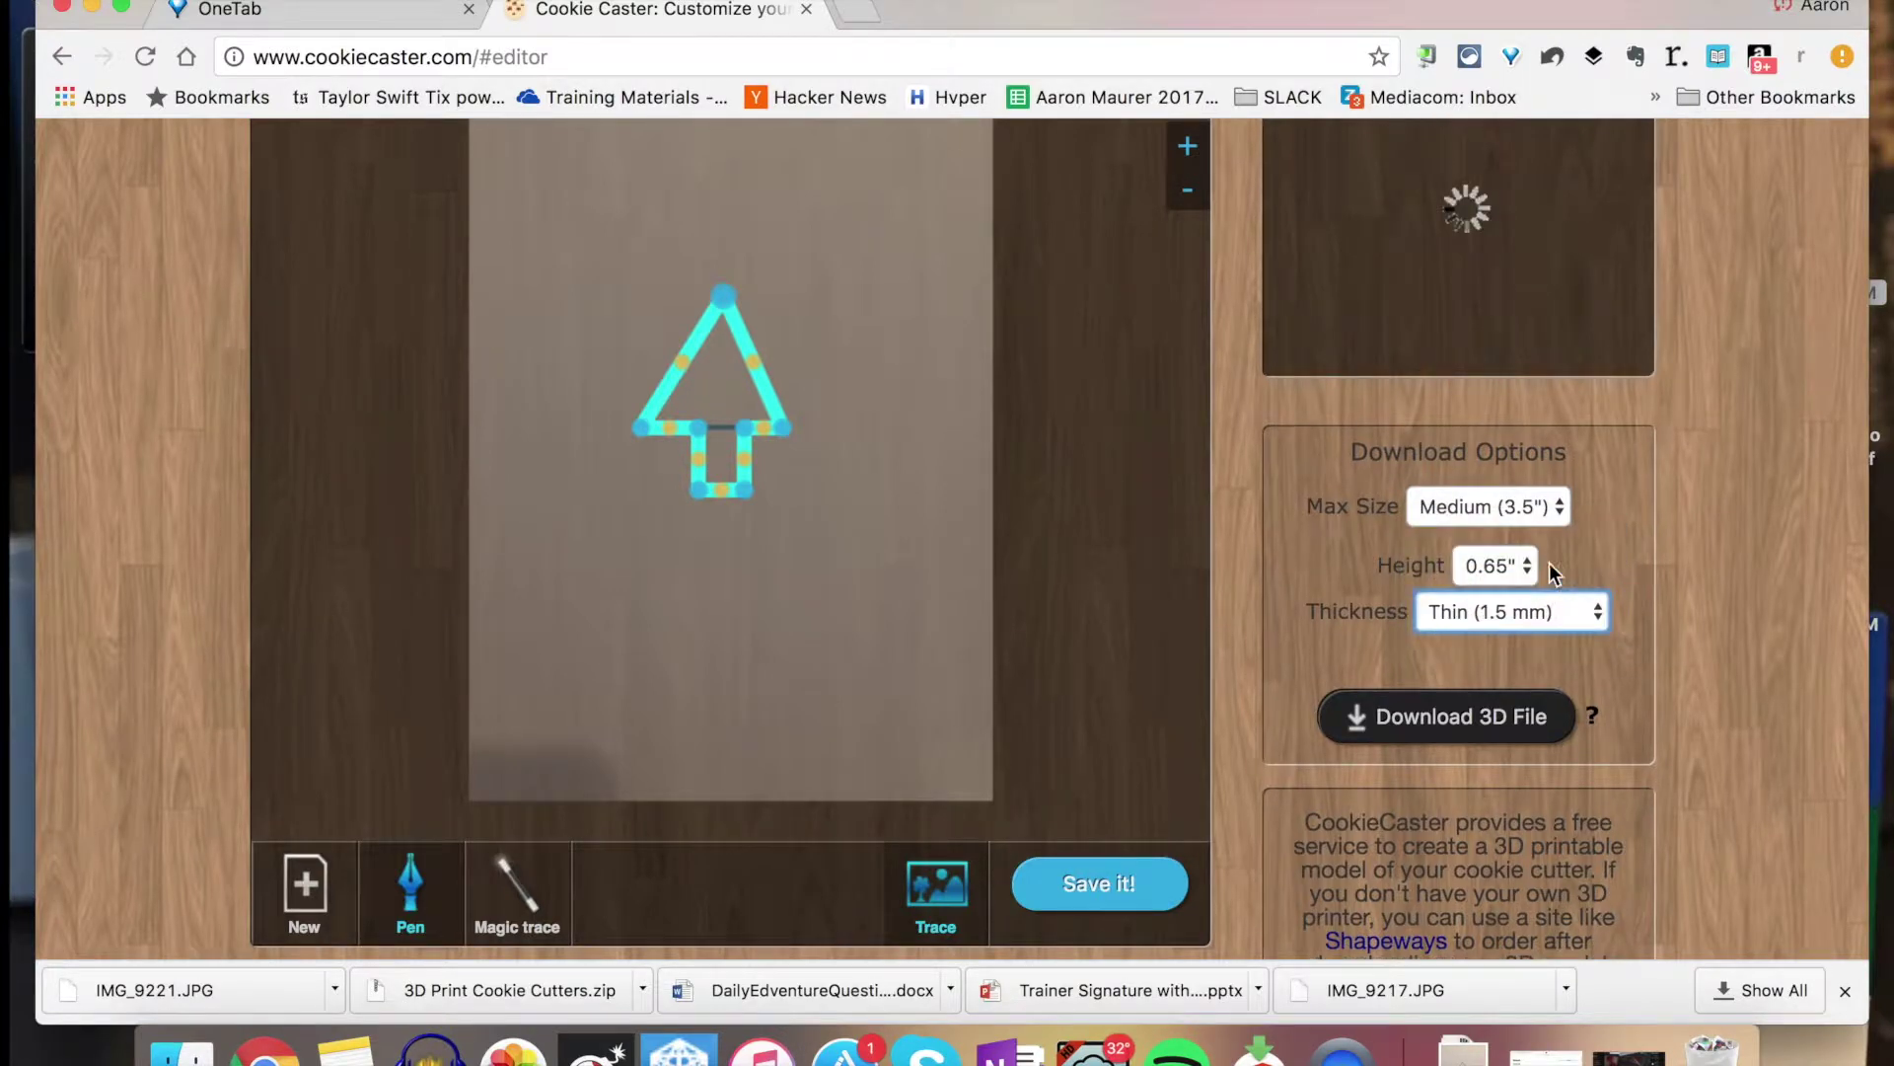
left_click(1559, 507)
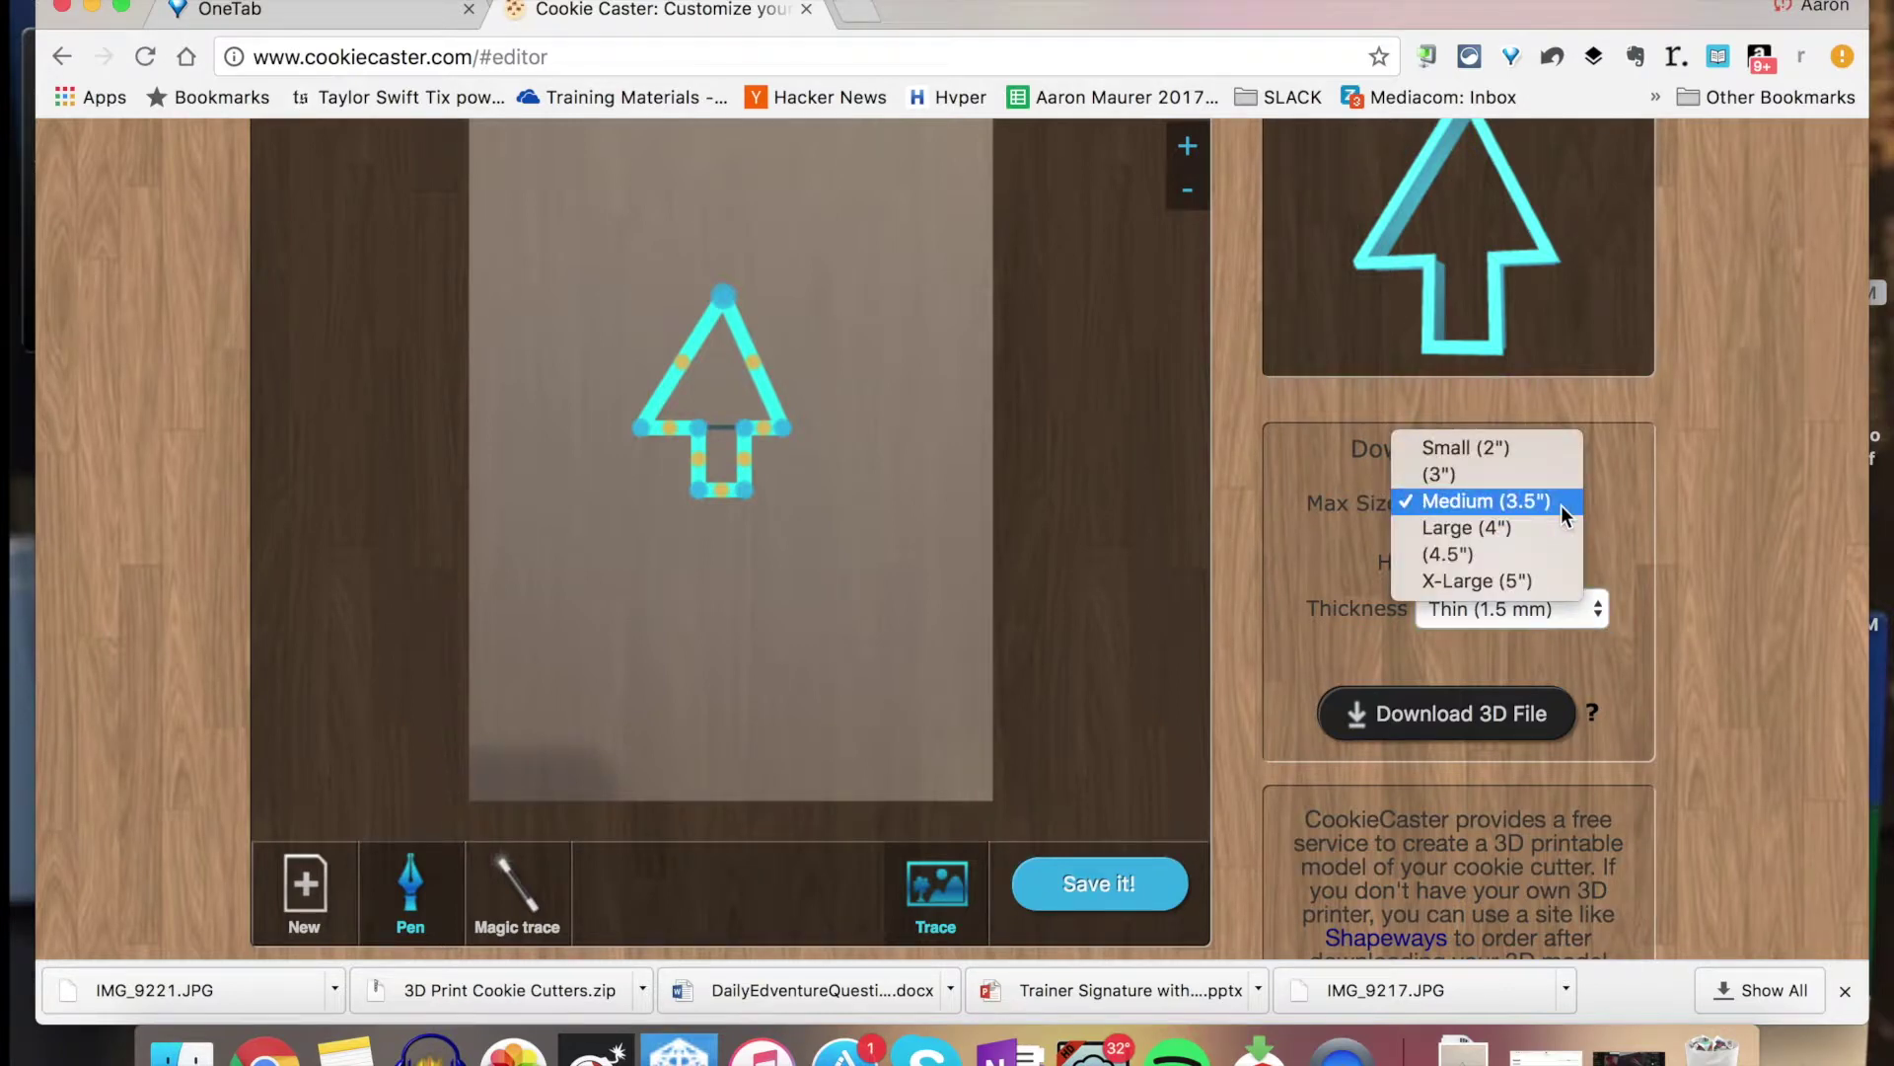
left_click(1542, 504)
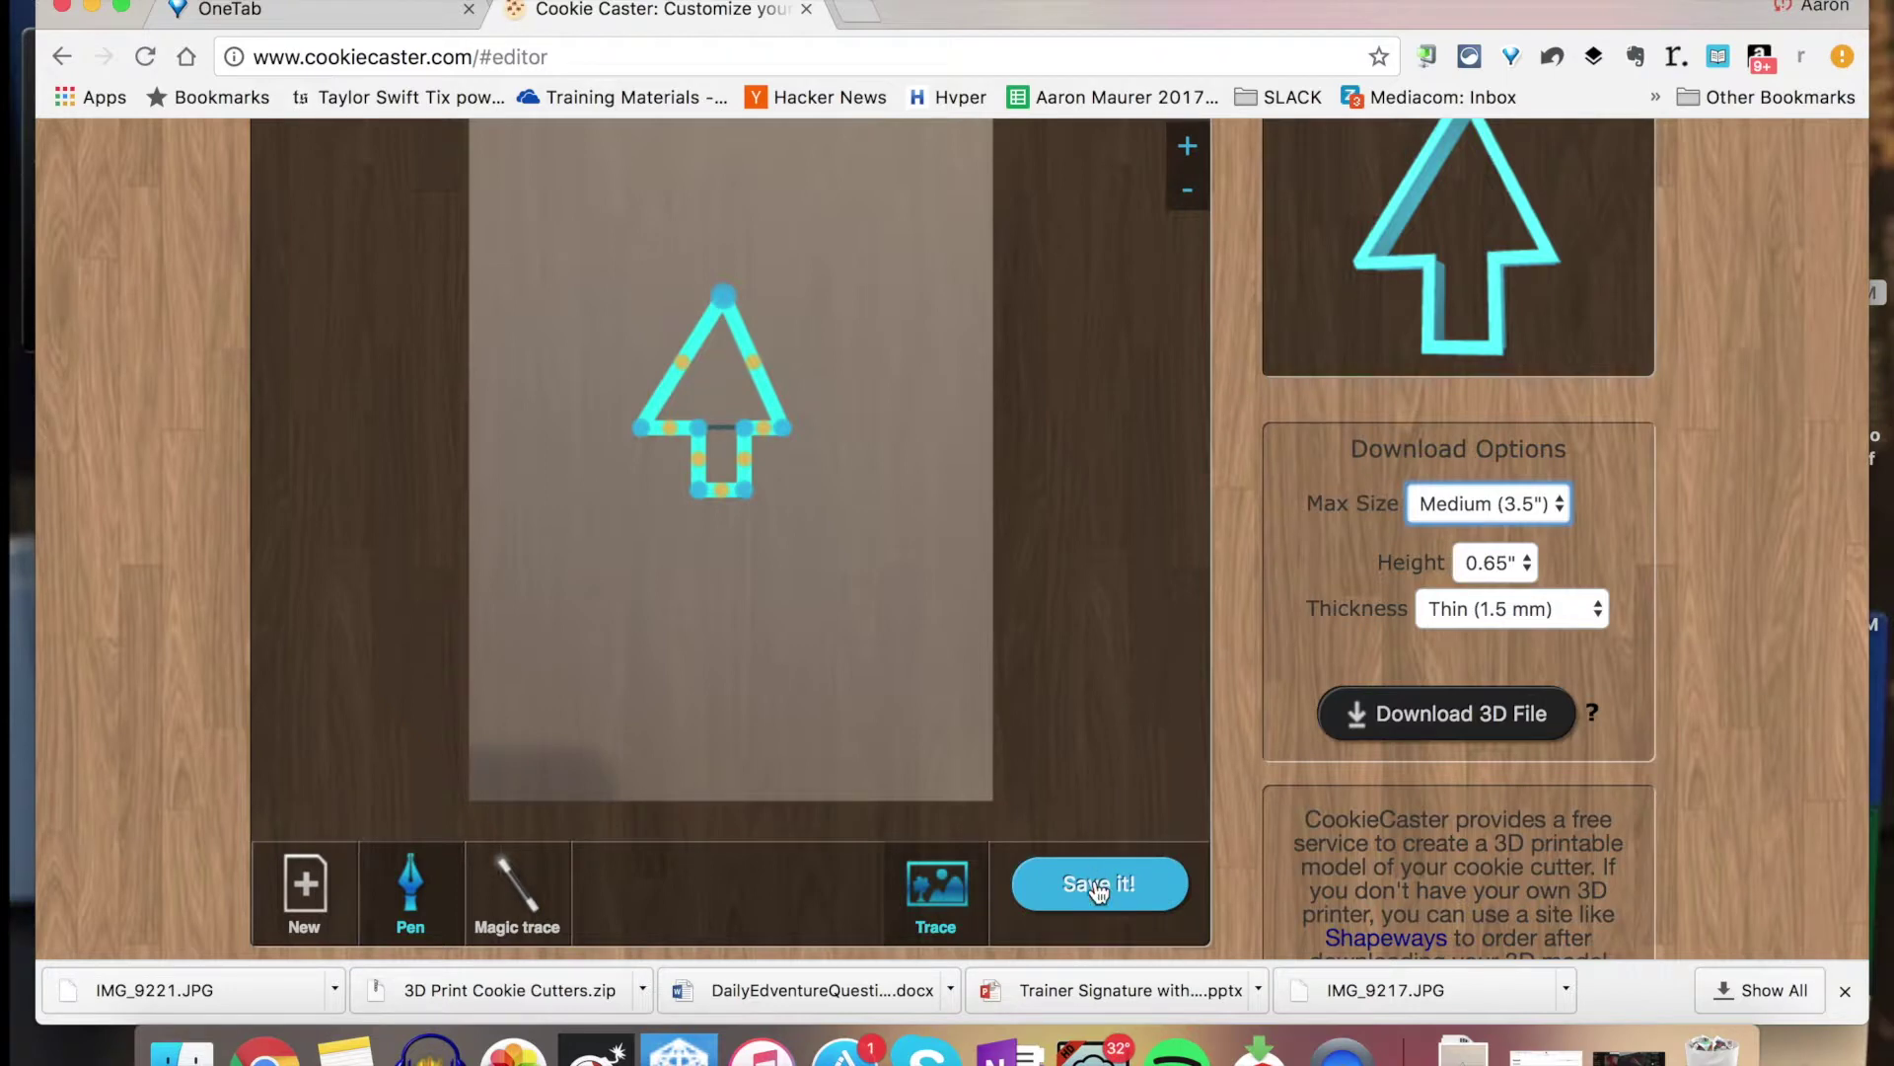
left_click(1472, 721)
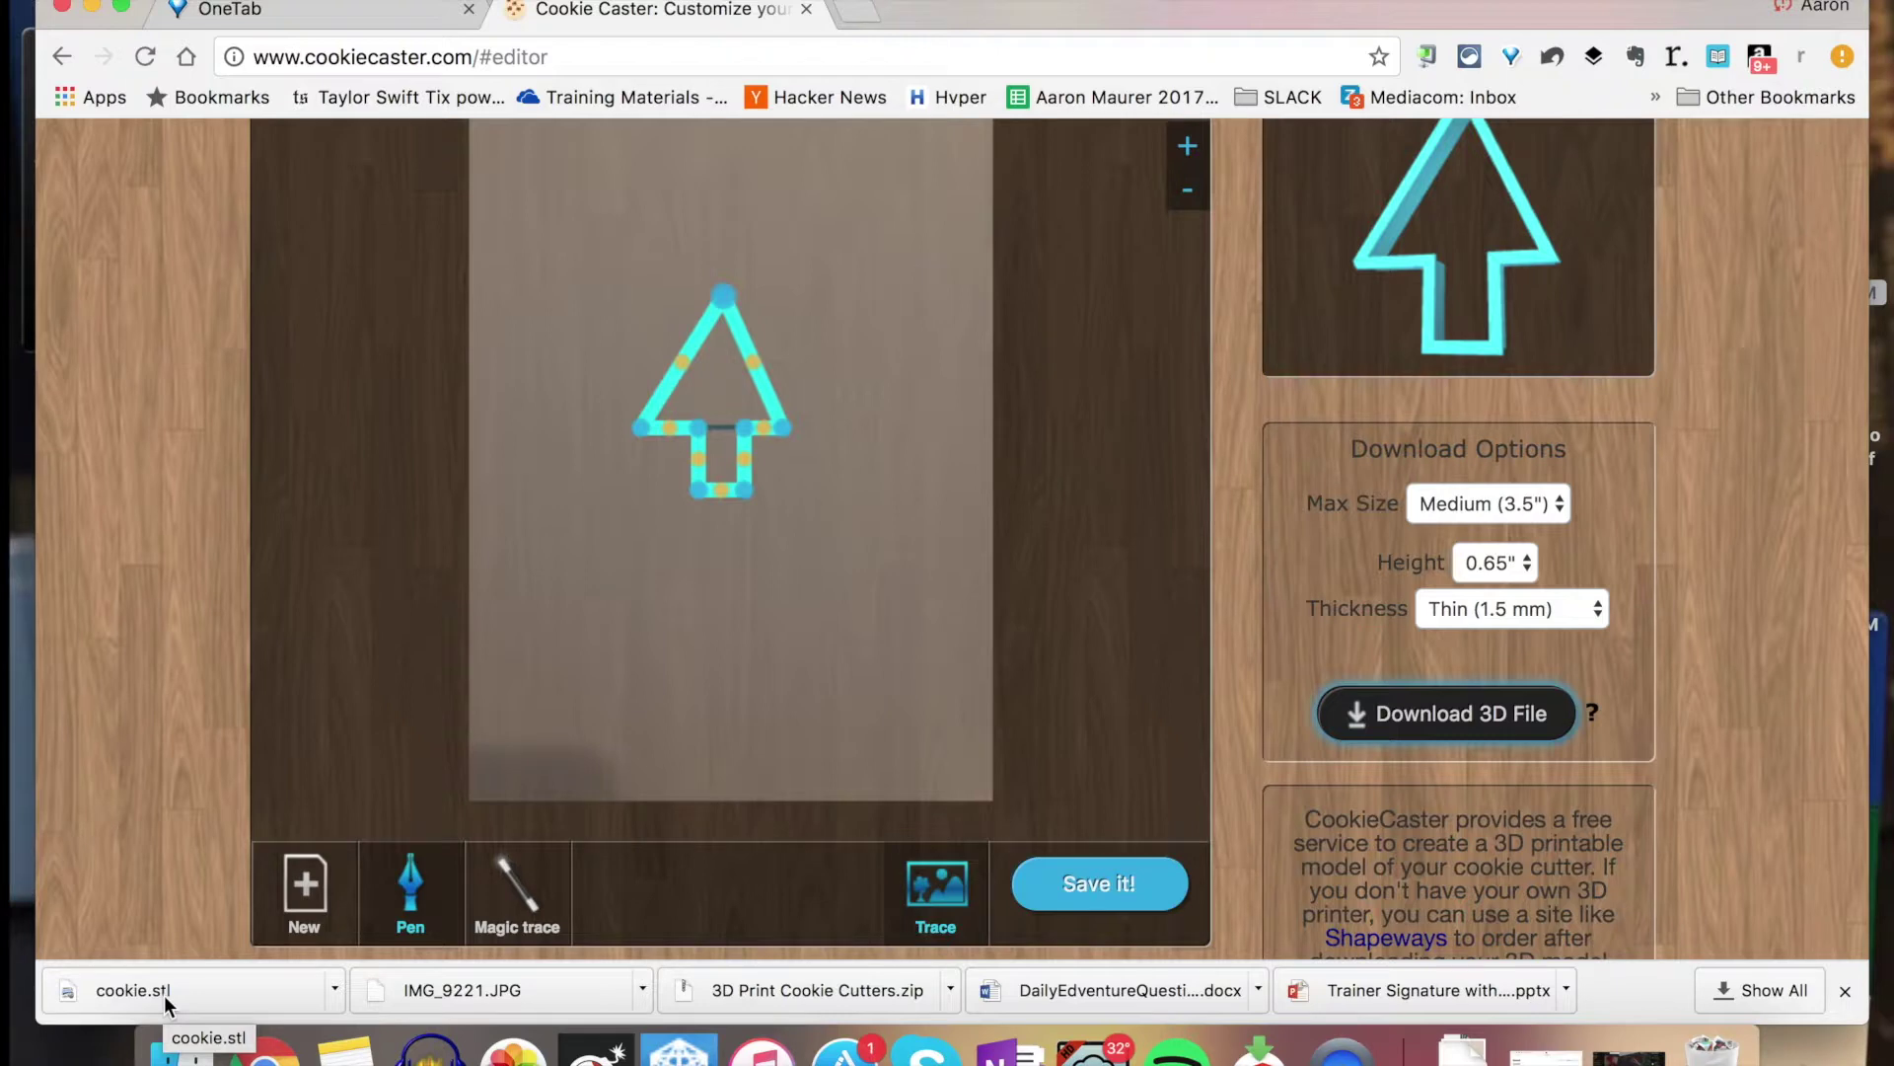
- Reshape the traced tree by moving its right corner outward, lowering the upper trunk corners and bowing both slanted sides inward
scroll(1788, 353, "up", 3)
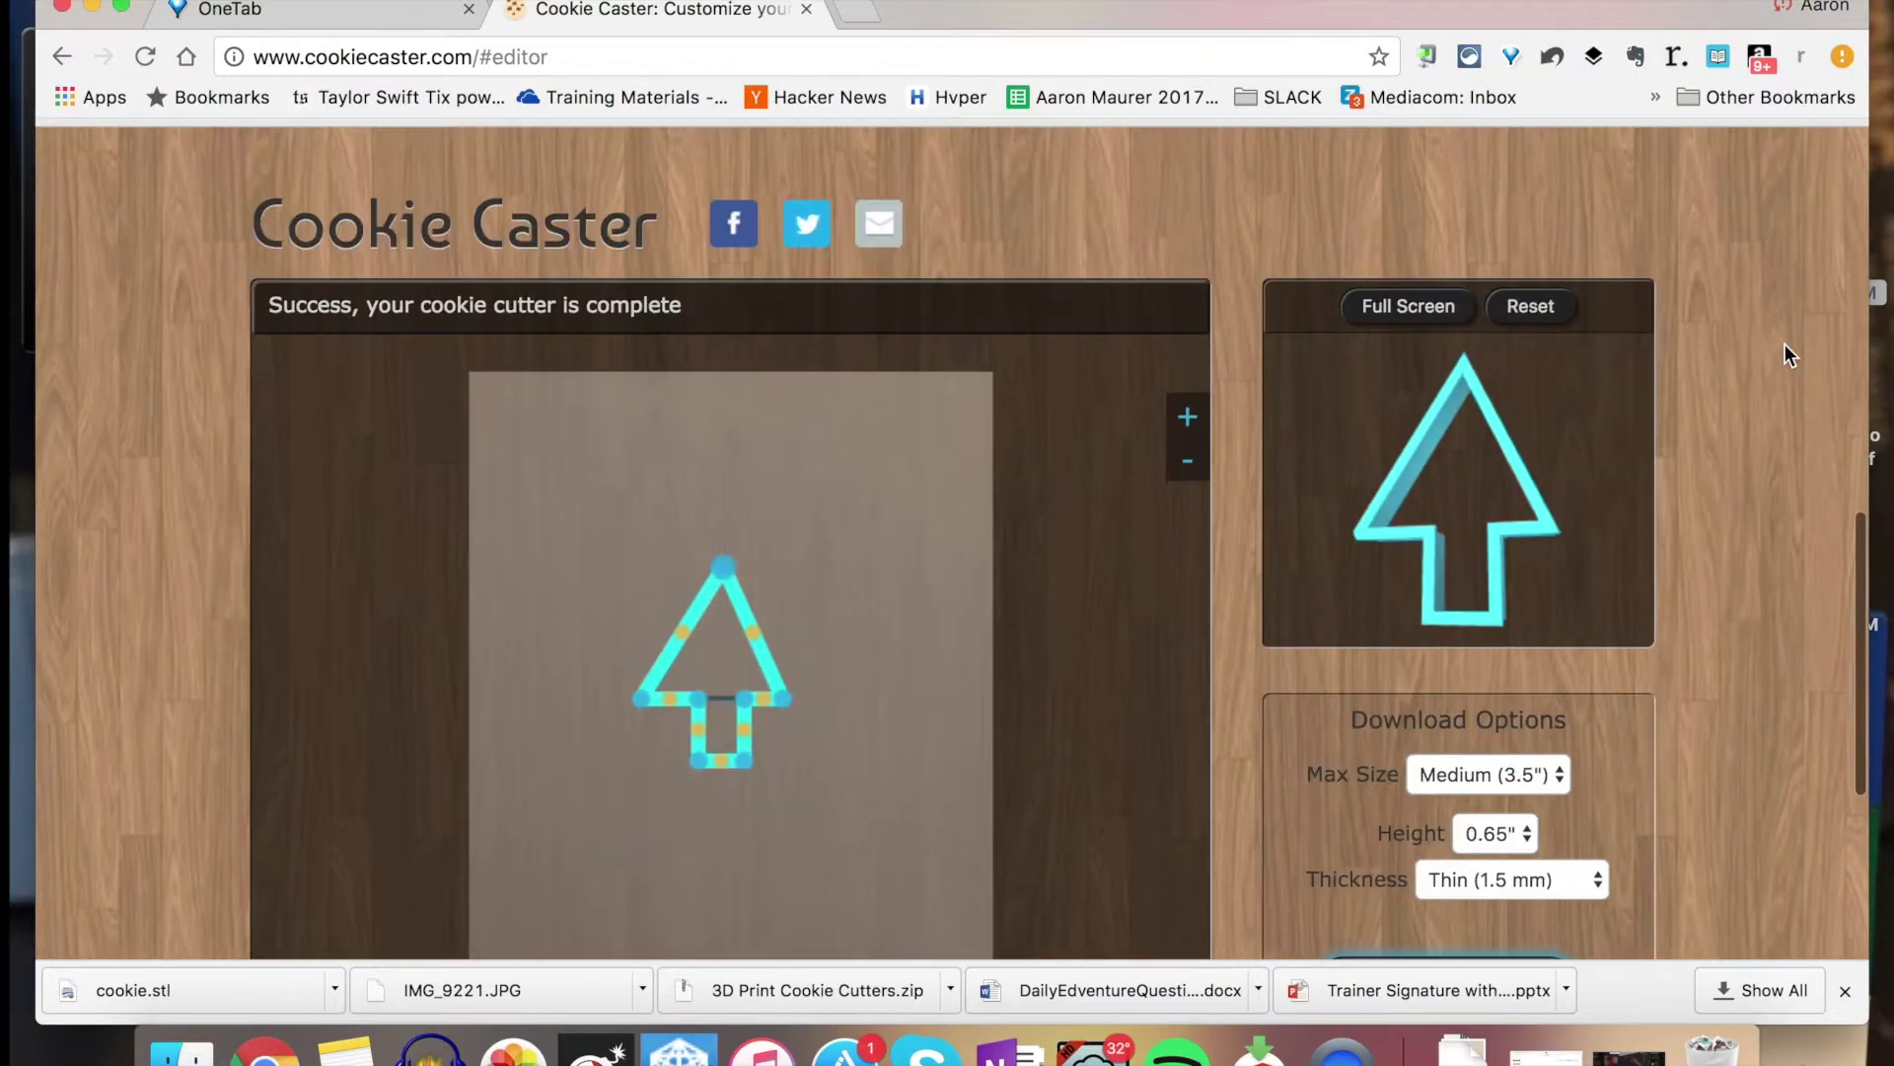
mouse_move(1510, 460)
left_mouse_down()
mouse_move(1399, 453)
mouse_move(1536, 459)
mouse_move(1630, 435)
mouse_move(1586, 471)
mouse_move(1516, 483)
mouse_move(1536, 475)
left_mouse_up()
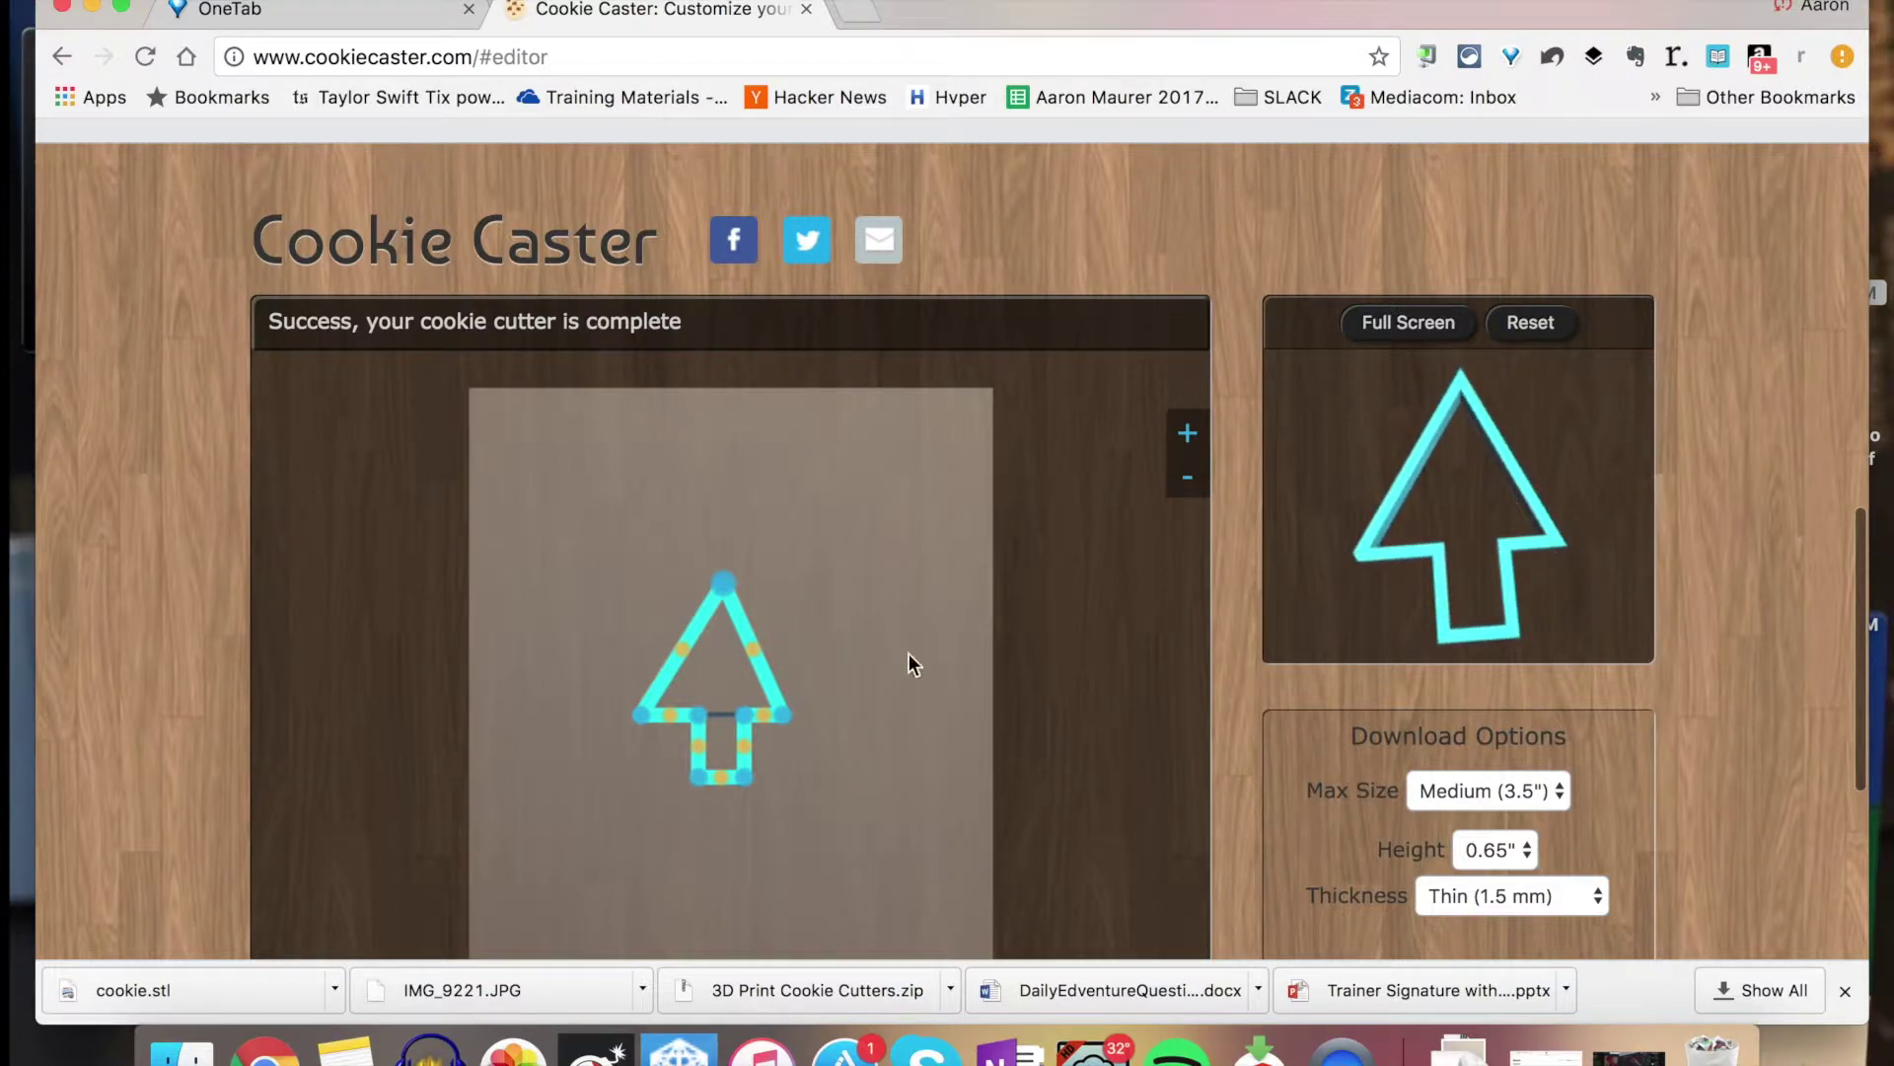
left_click_drag(784, 713, 798, 710)
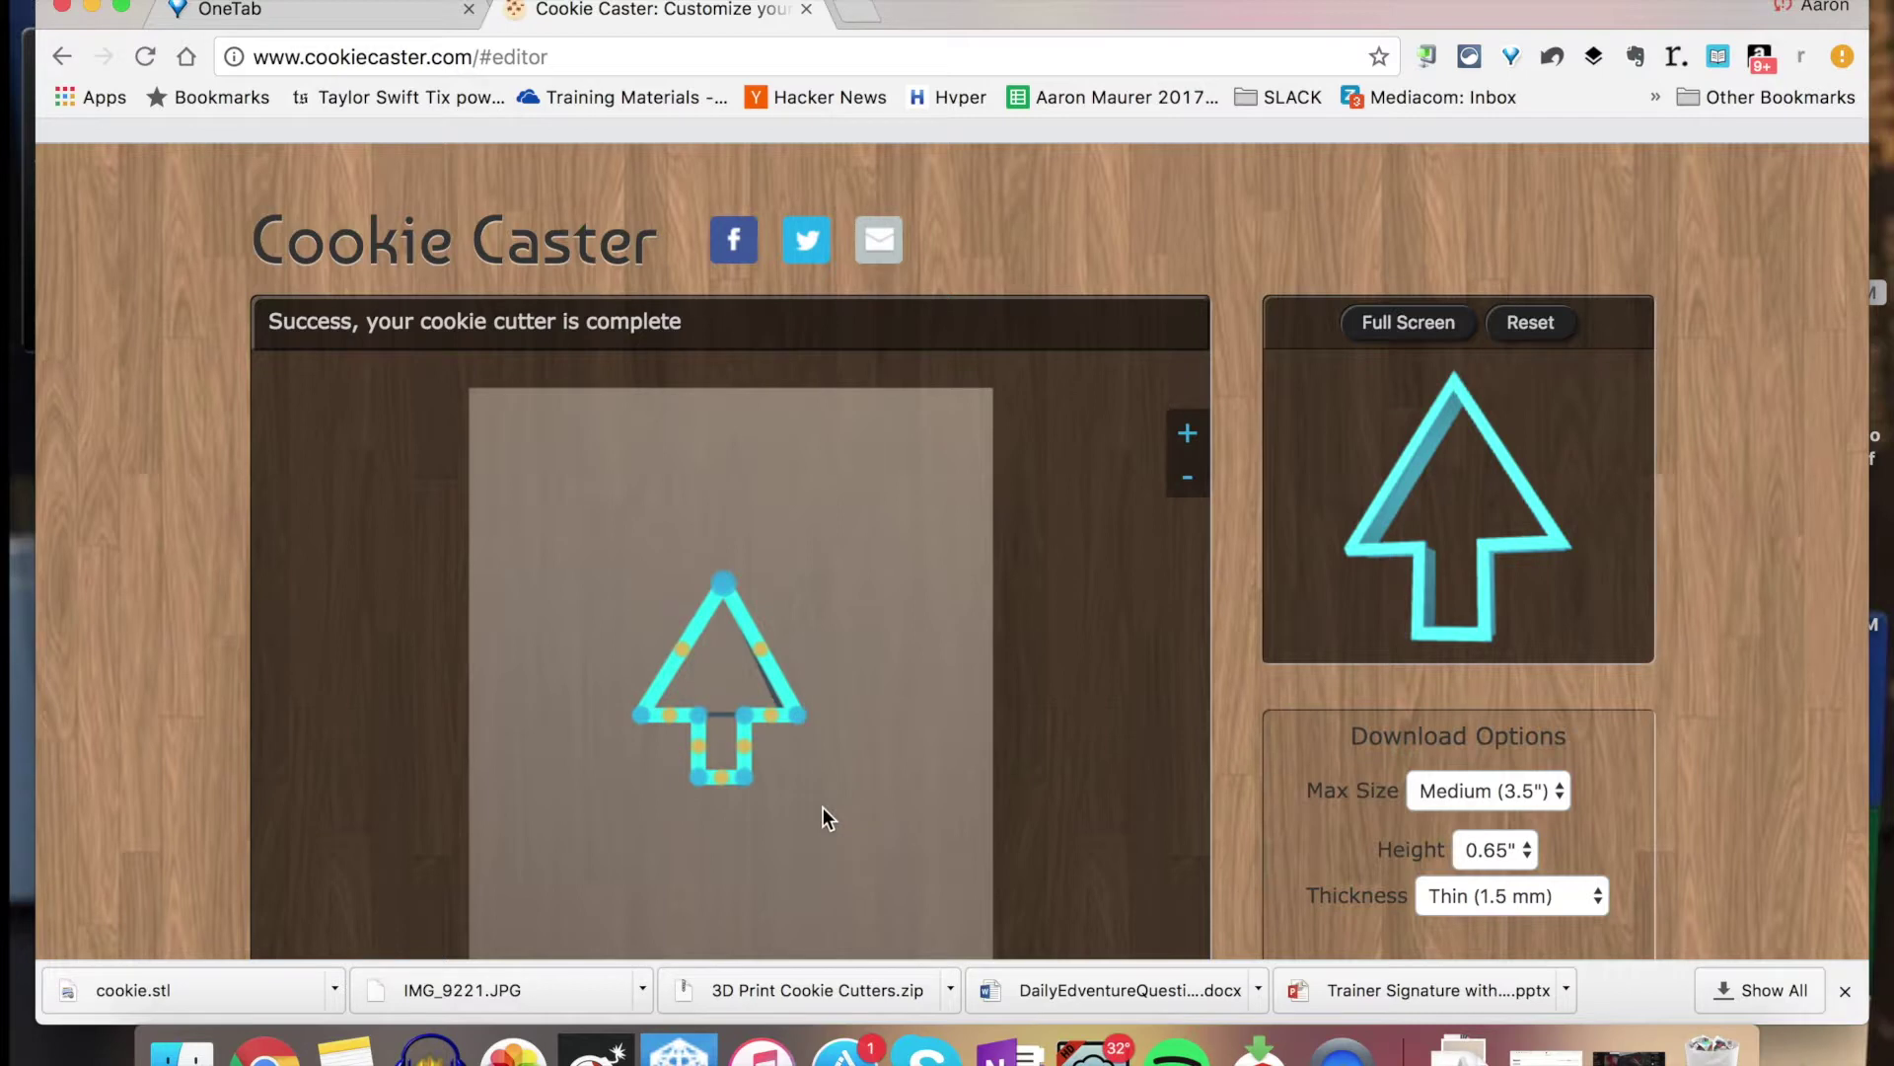
left_click_drag(698, 720, 747, 732)
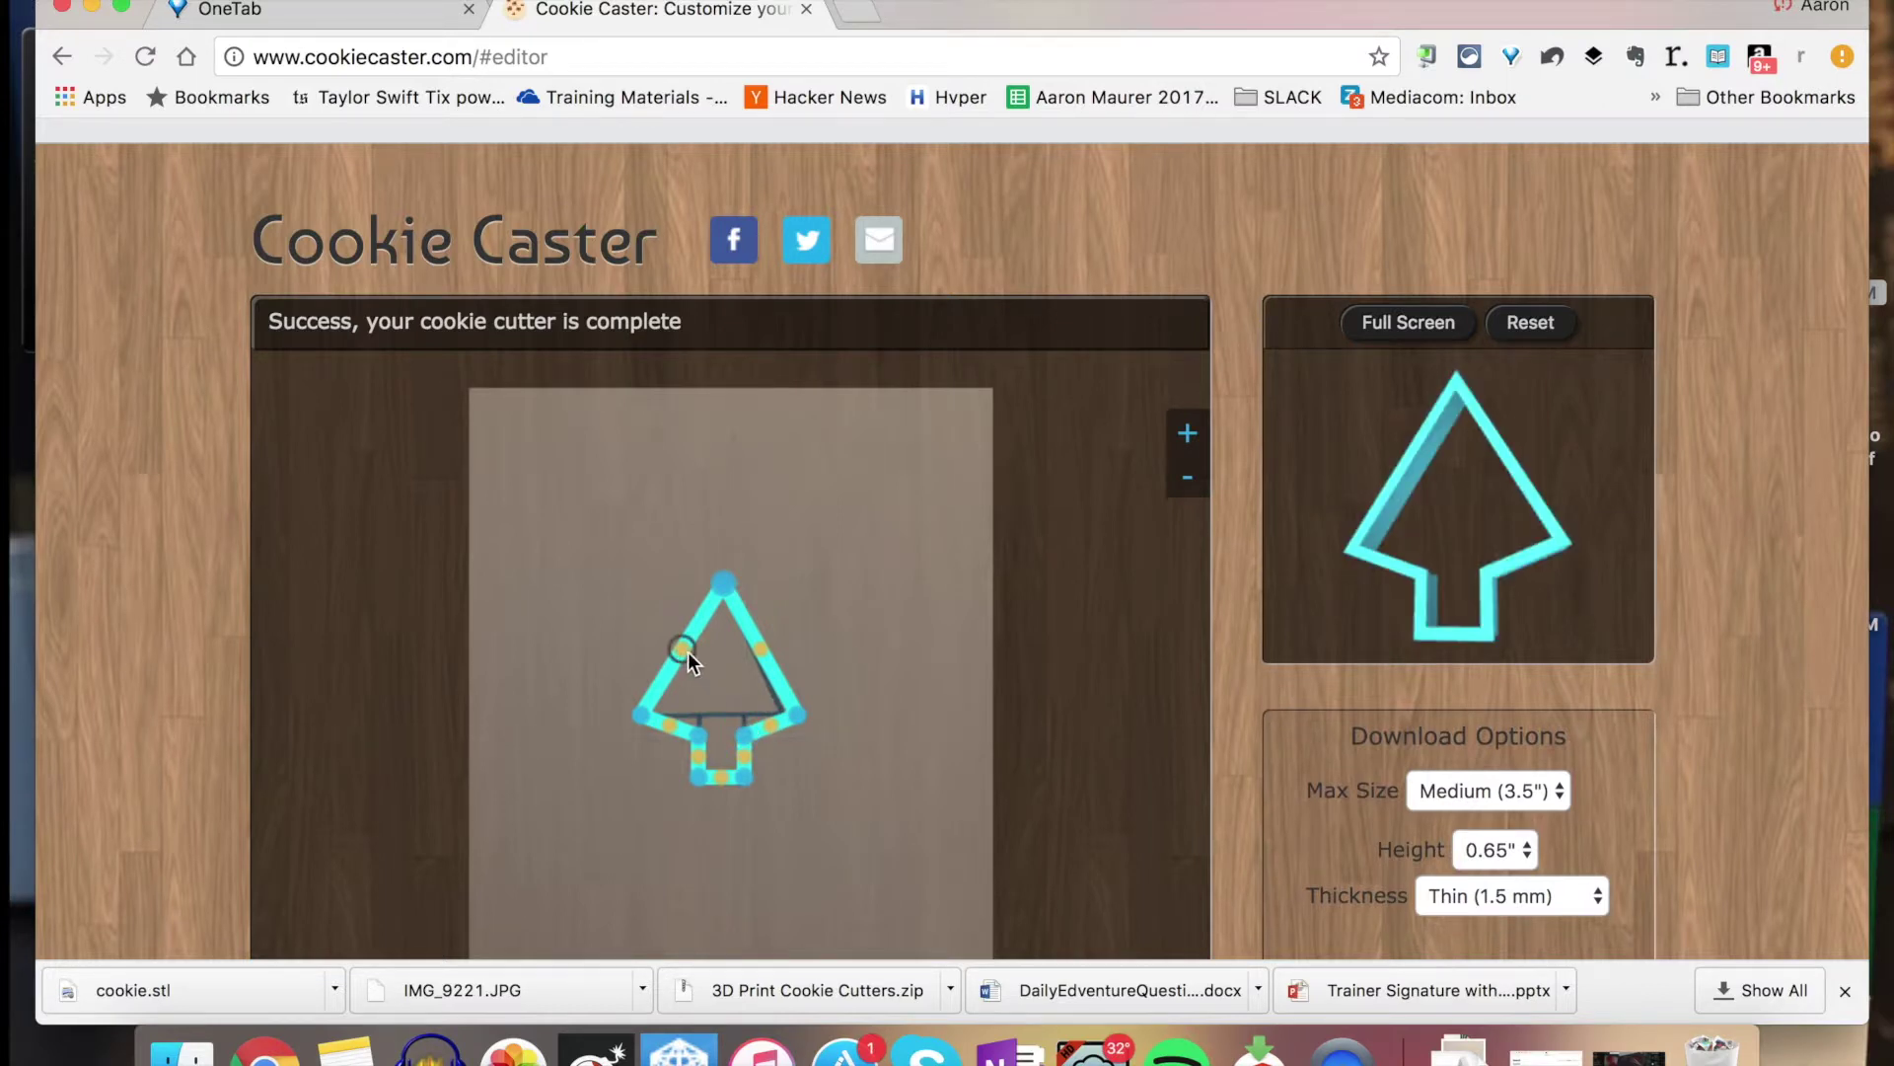
left_click_drag(680, 651, 753, 663)
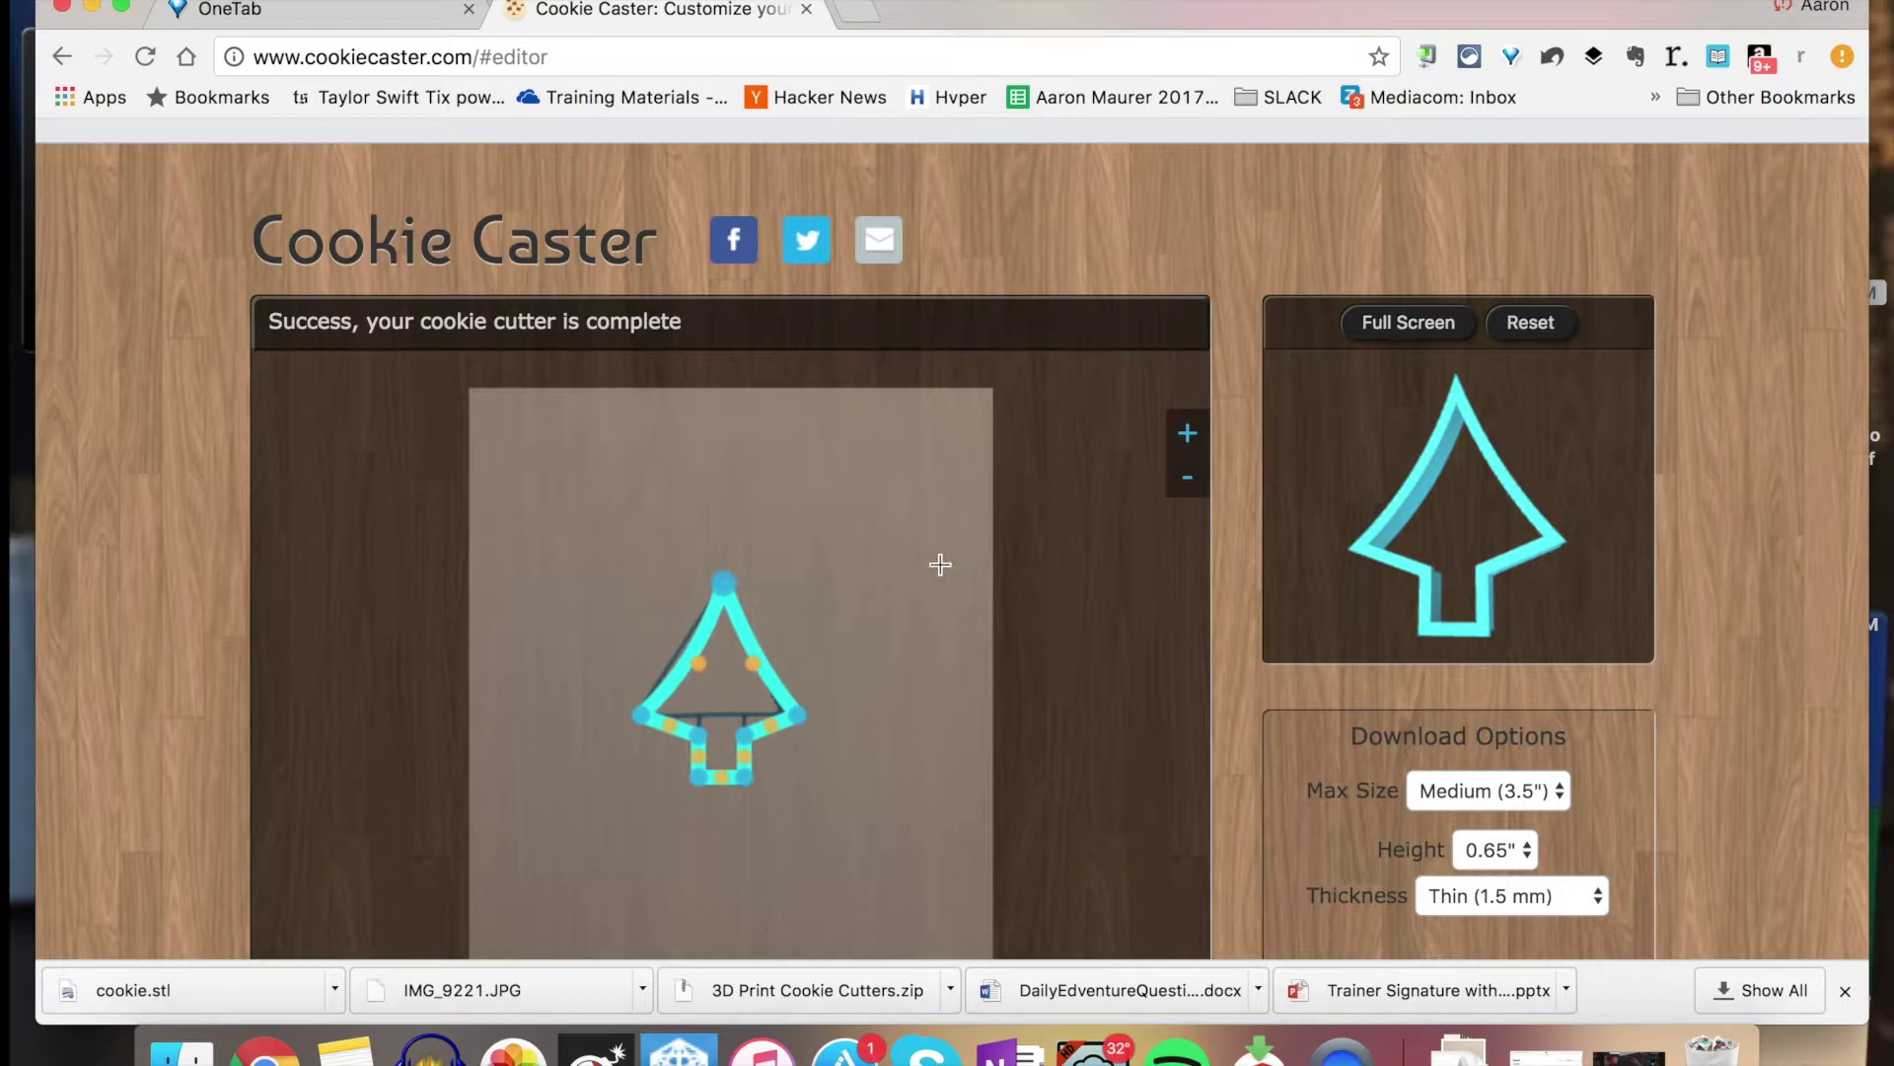
scroll(1133, 707, "down", 3)
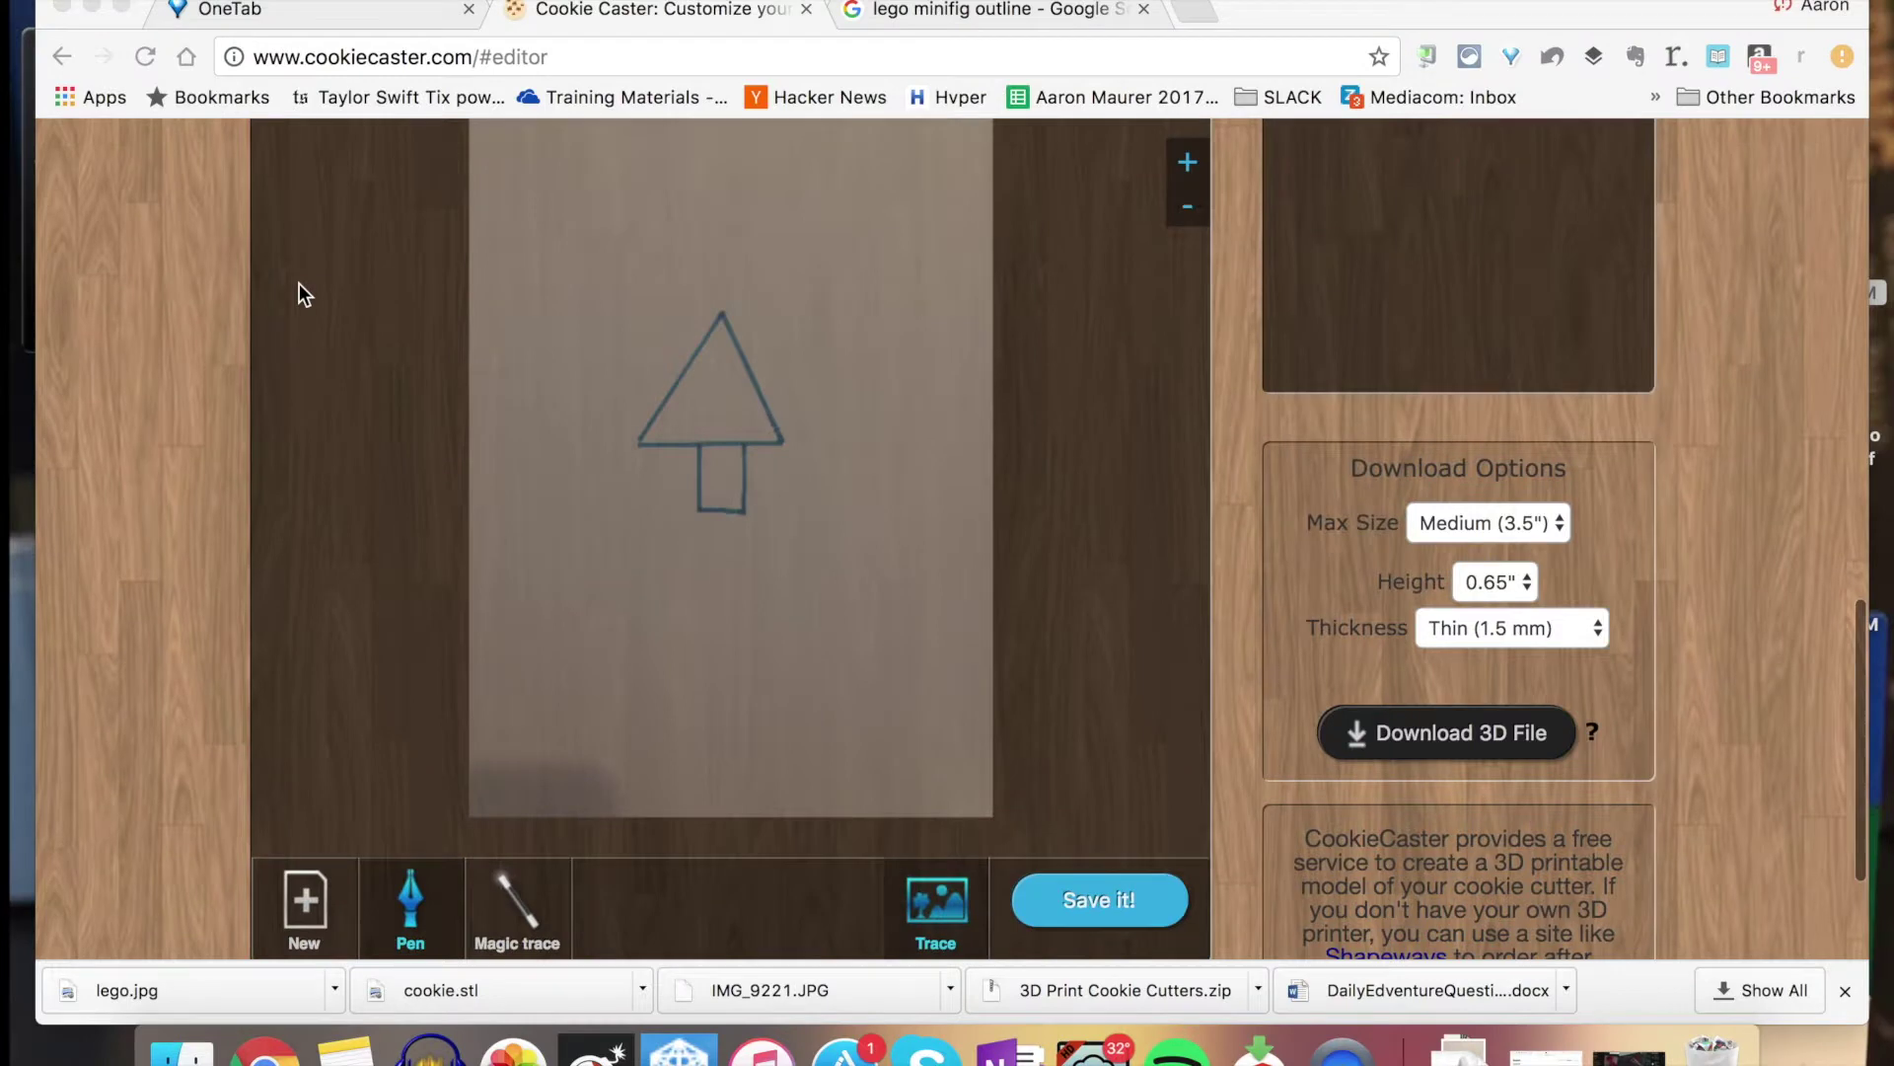
- Auto-trace the crown and trunk of the hand-drawn tree photo with Magic trace
scroll(299, 283, "up", 2)
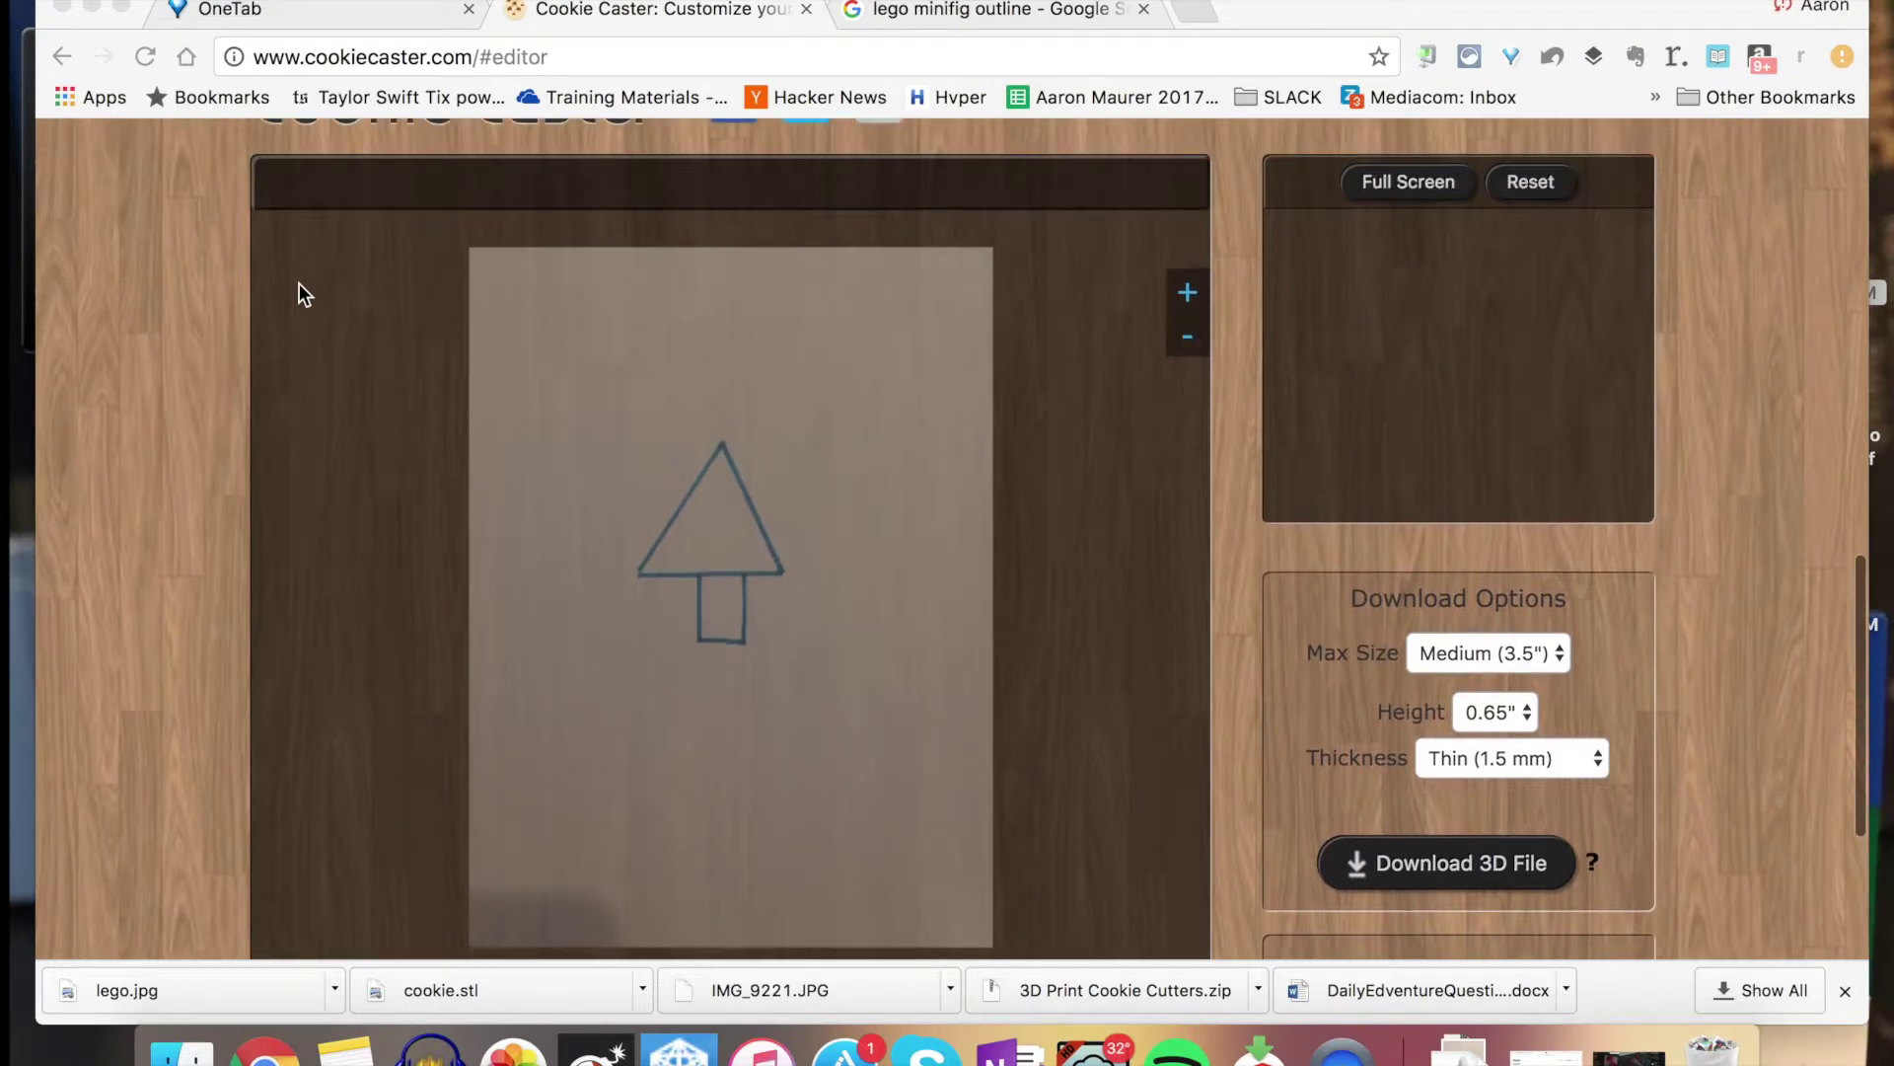
scroll(299, 282, "down", 2)
scroll(299, 282, "down", 1)
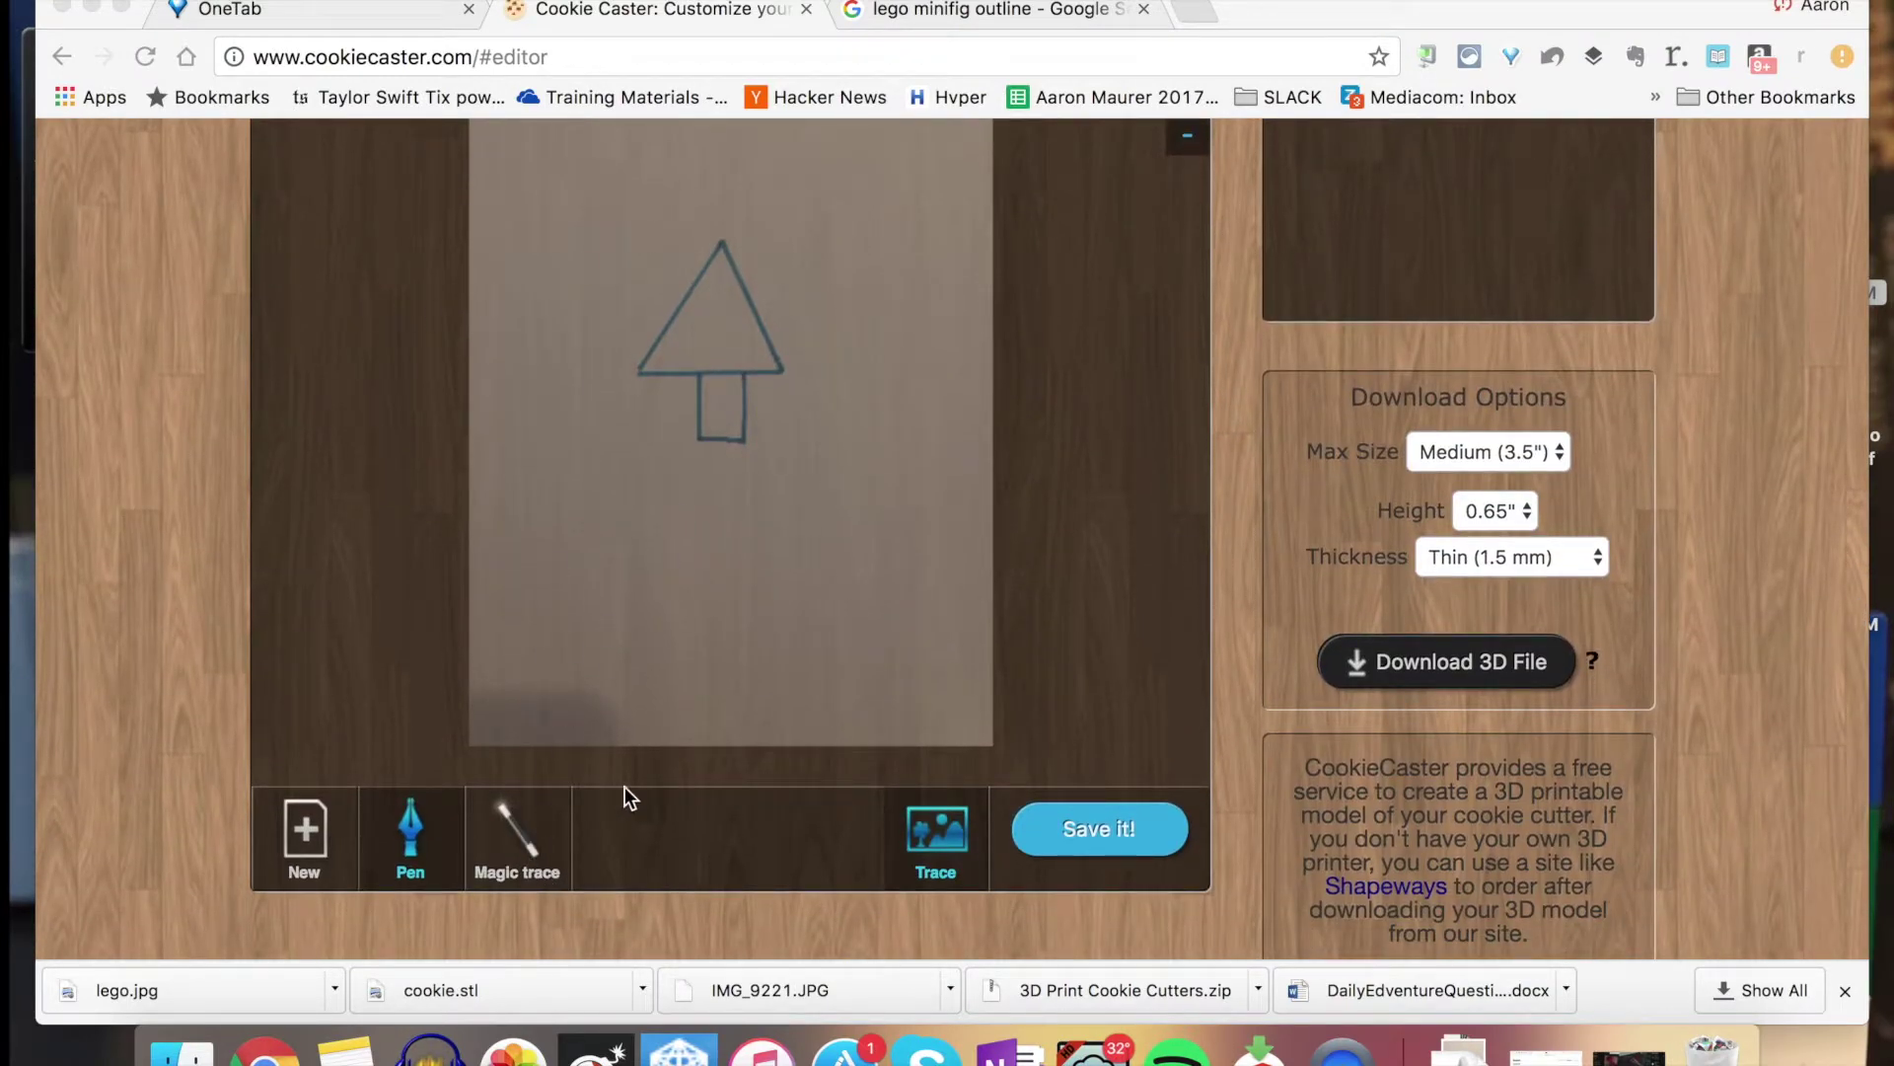
left_click(938, 844)
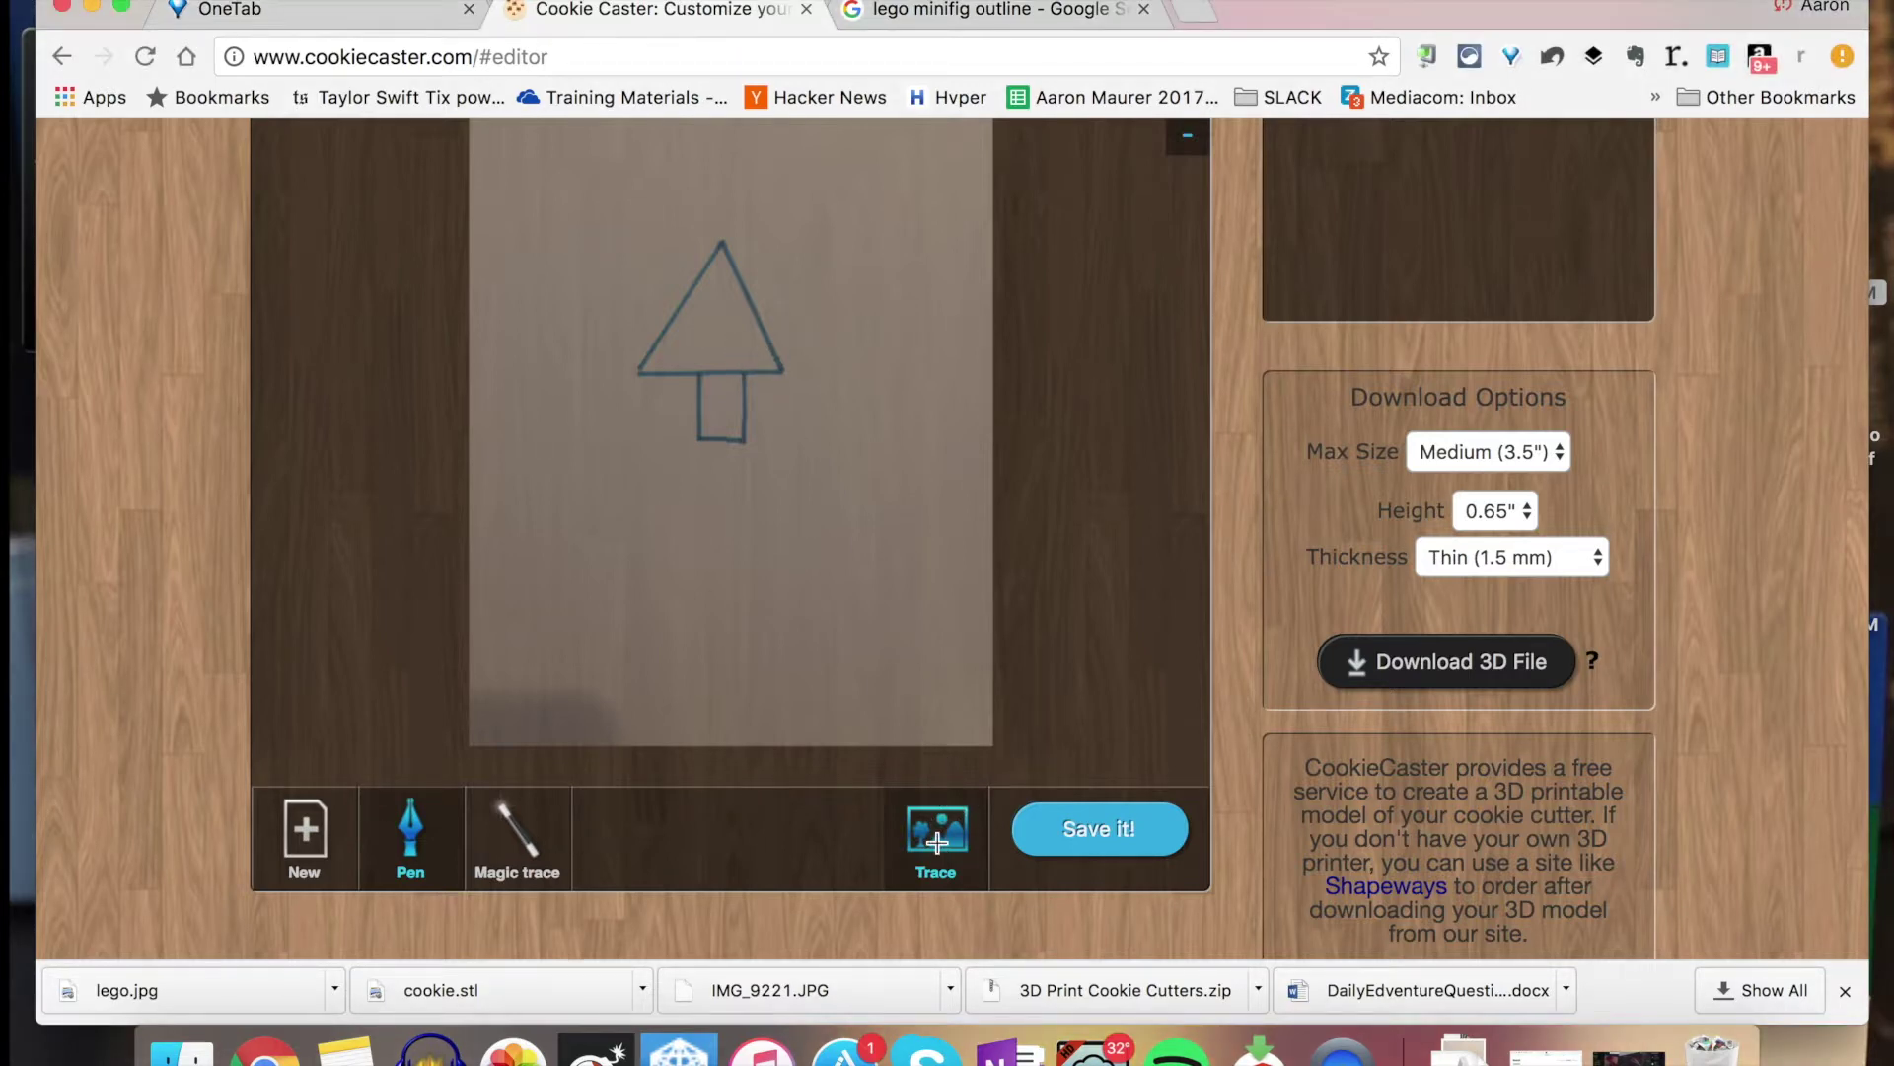
left_click(514, 839)
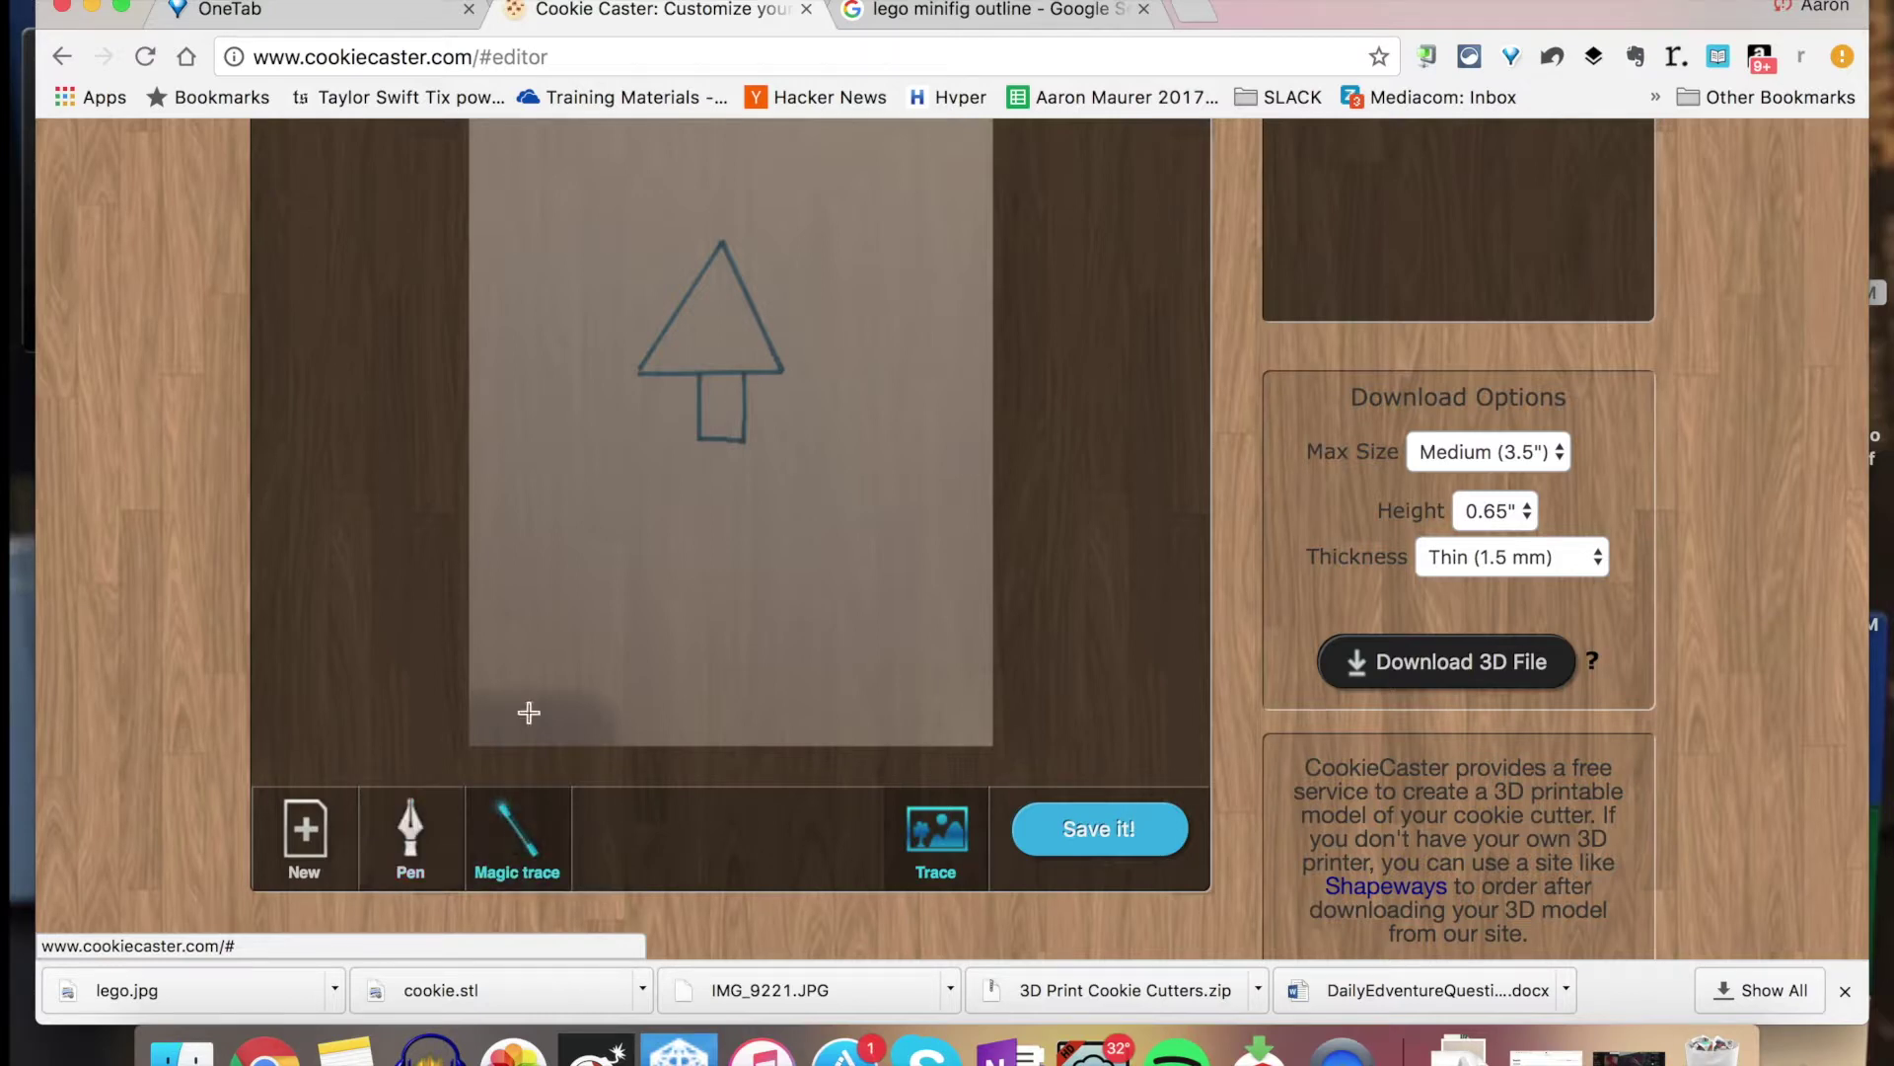
left_click(644, 371)
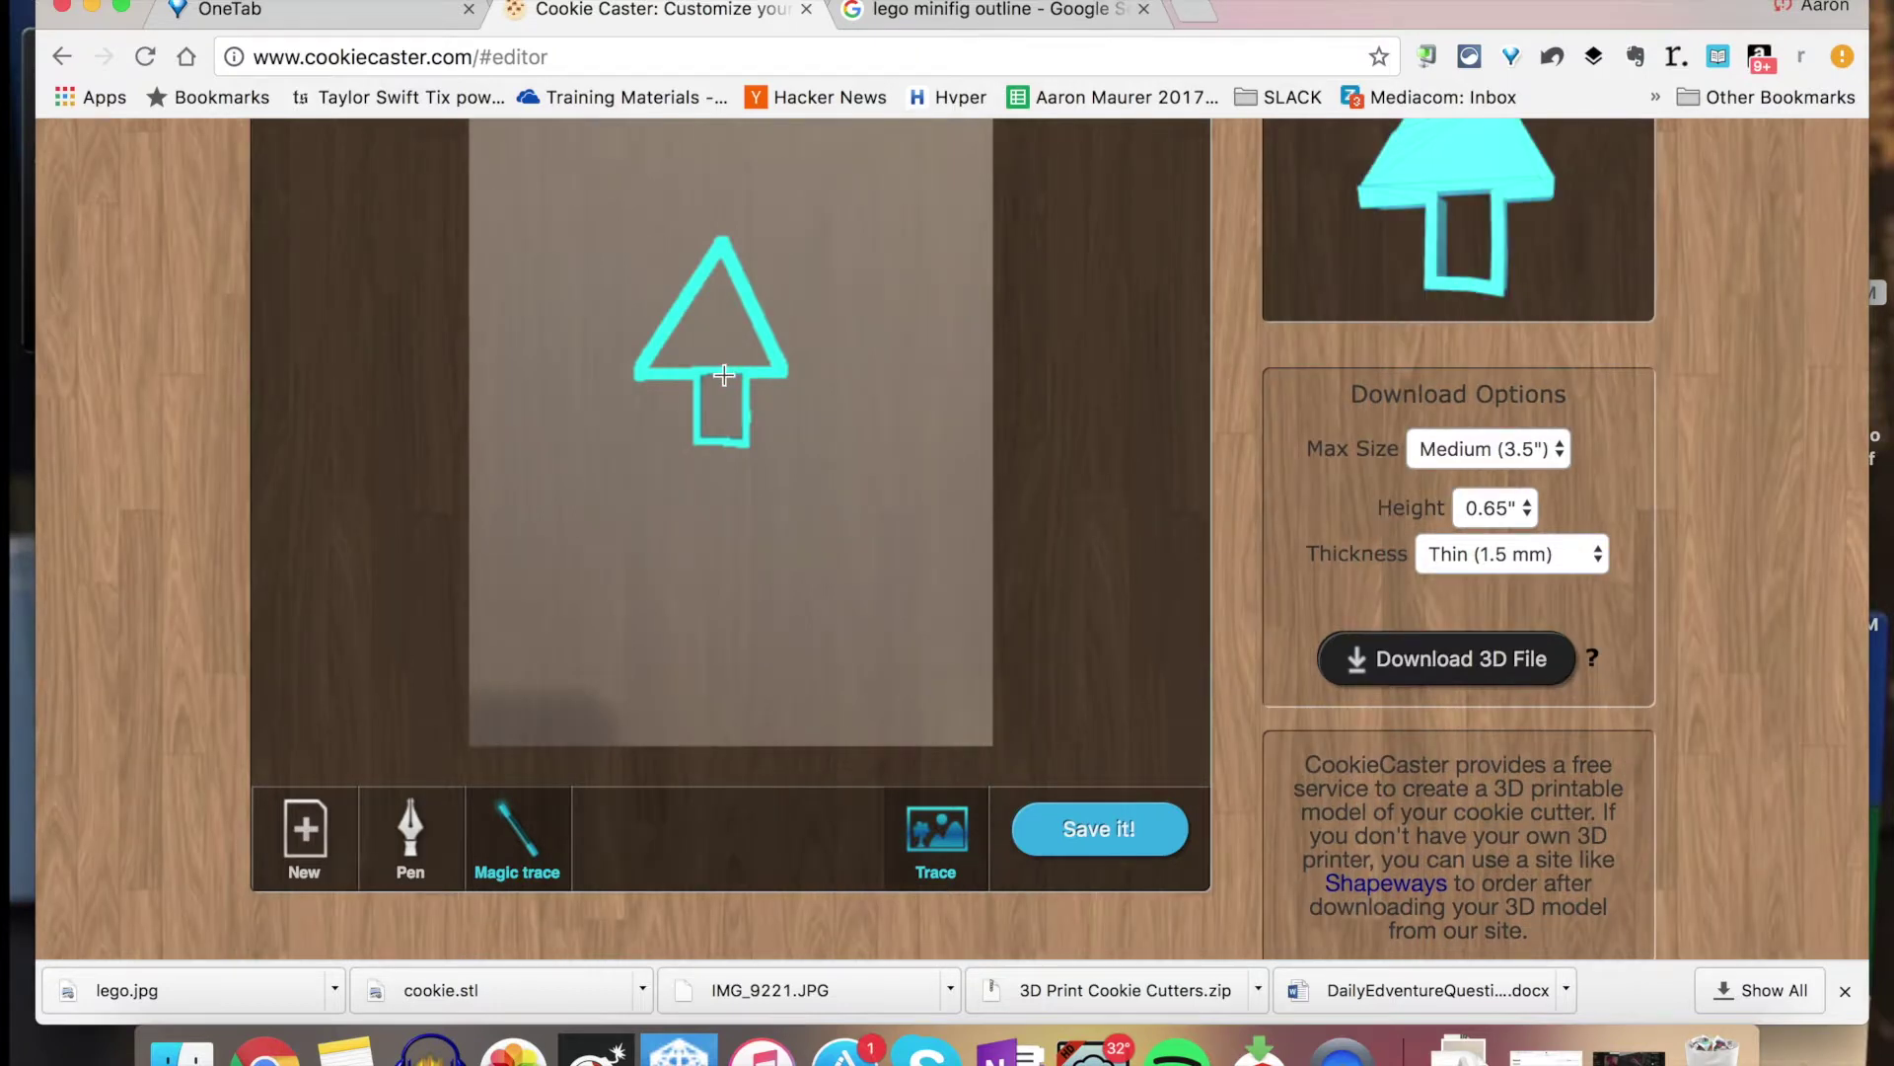
left_click(722, 372)
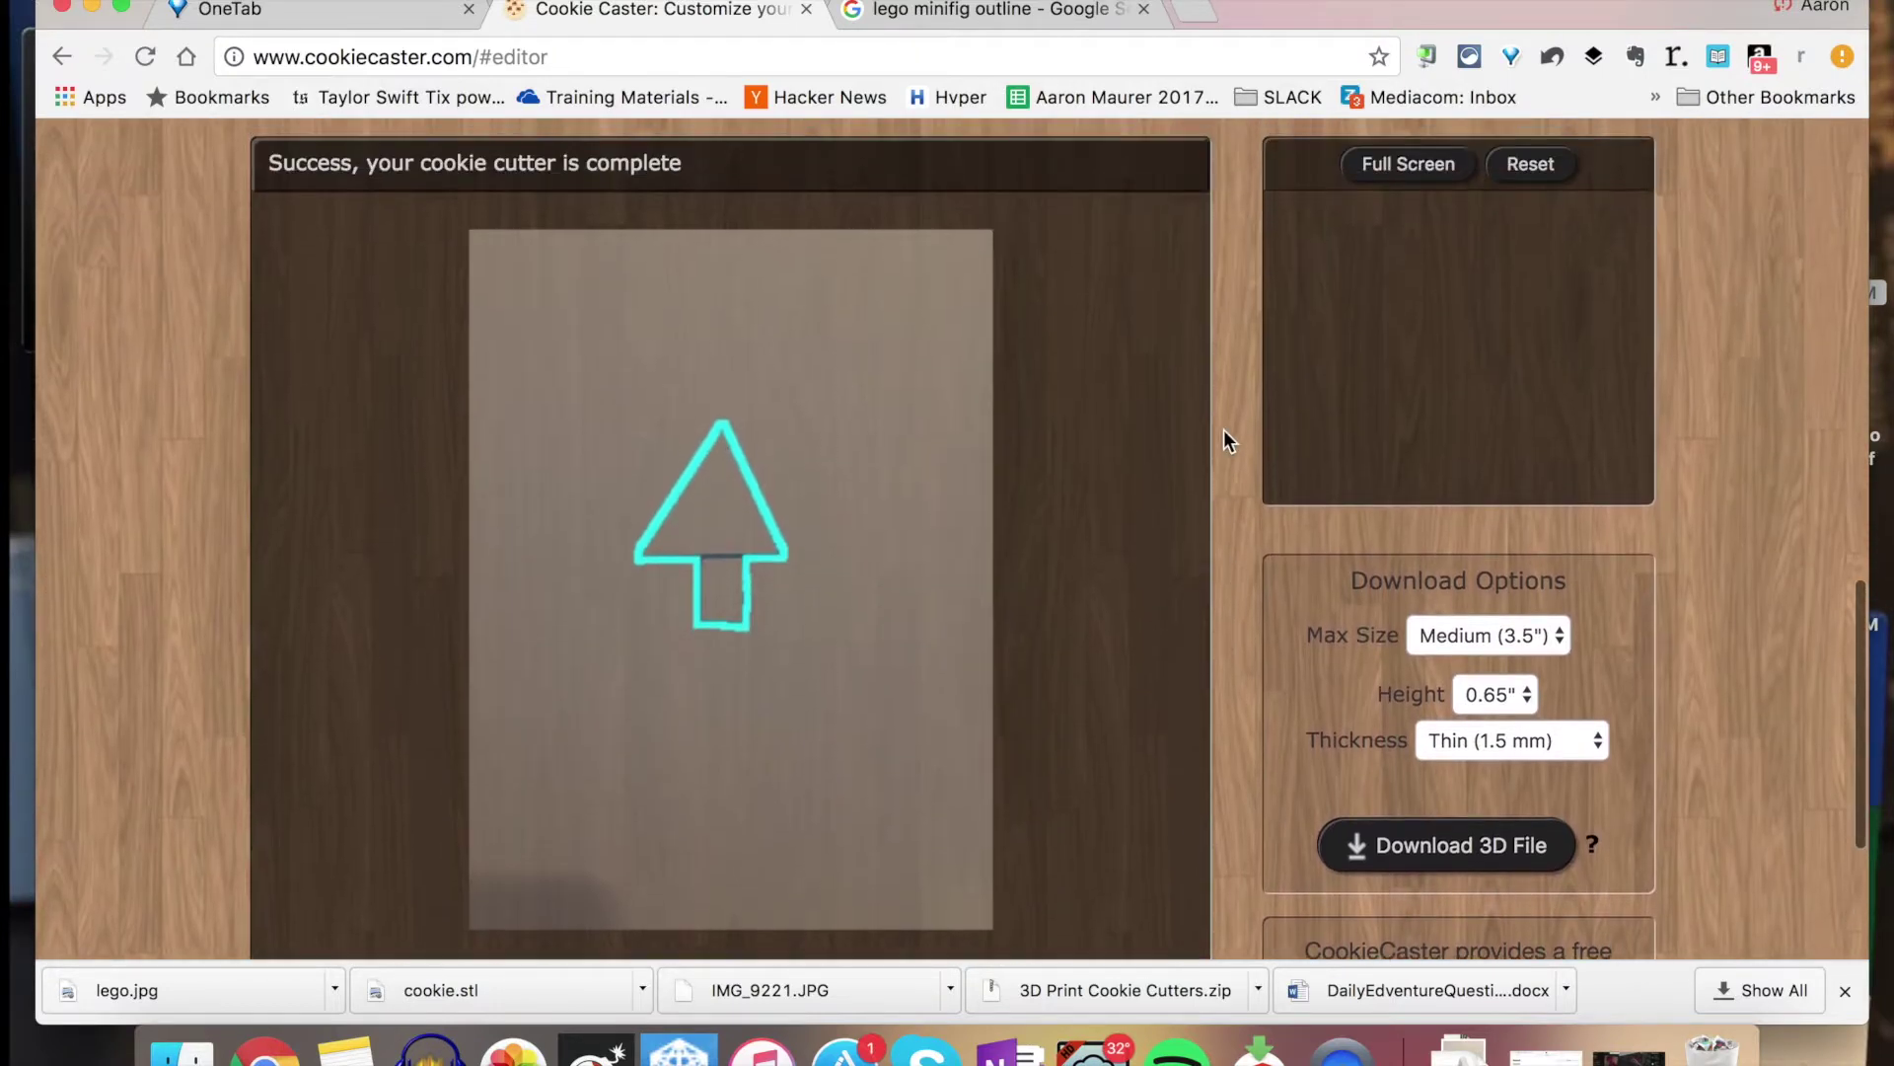
- Discard the auto-traced tree outline by starting a new drawing
scroll(1223, 431, "down", 1)
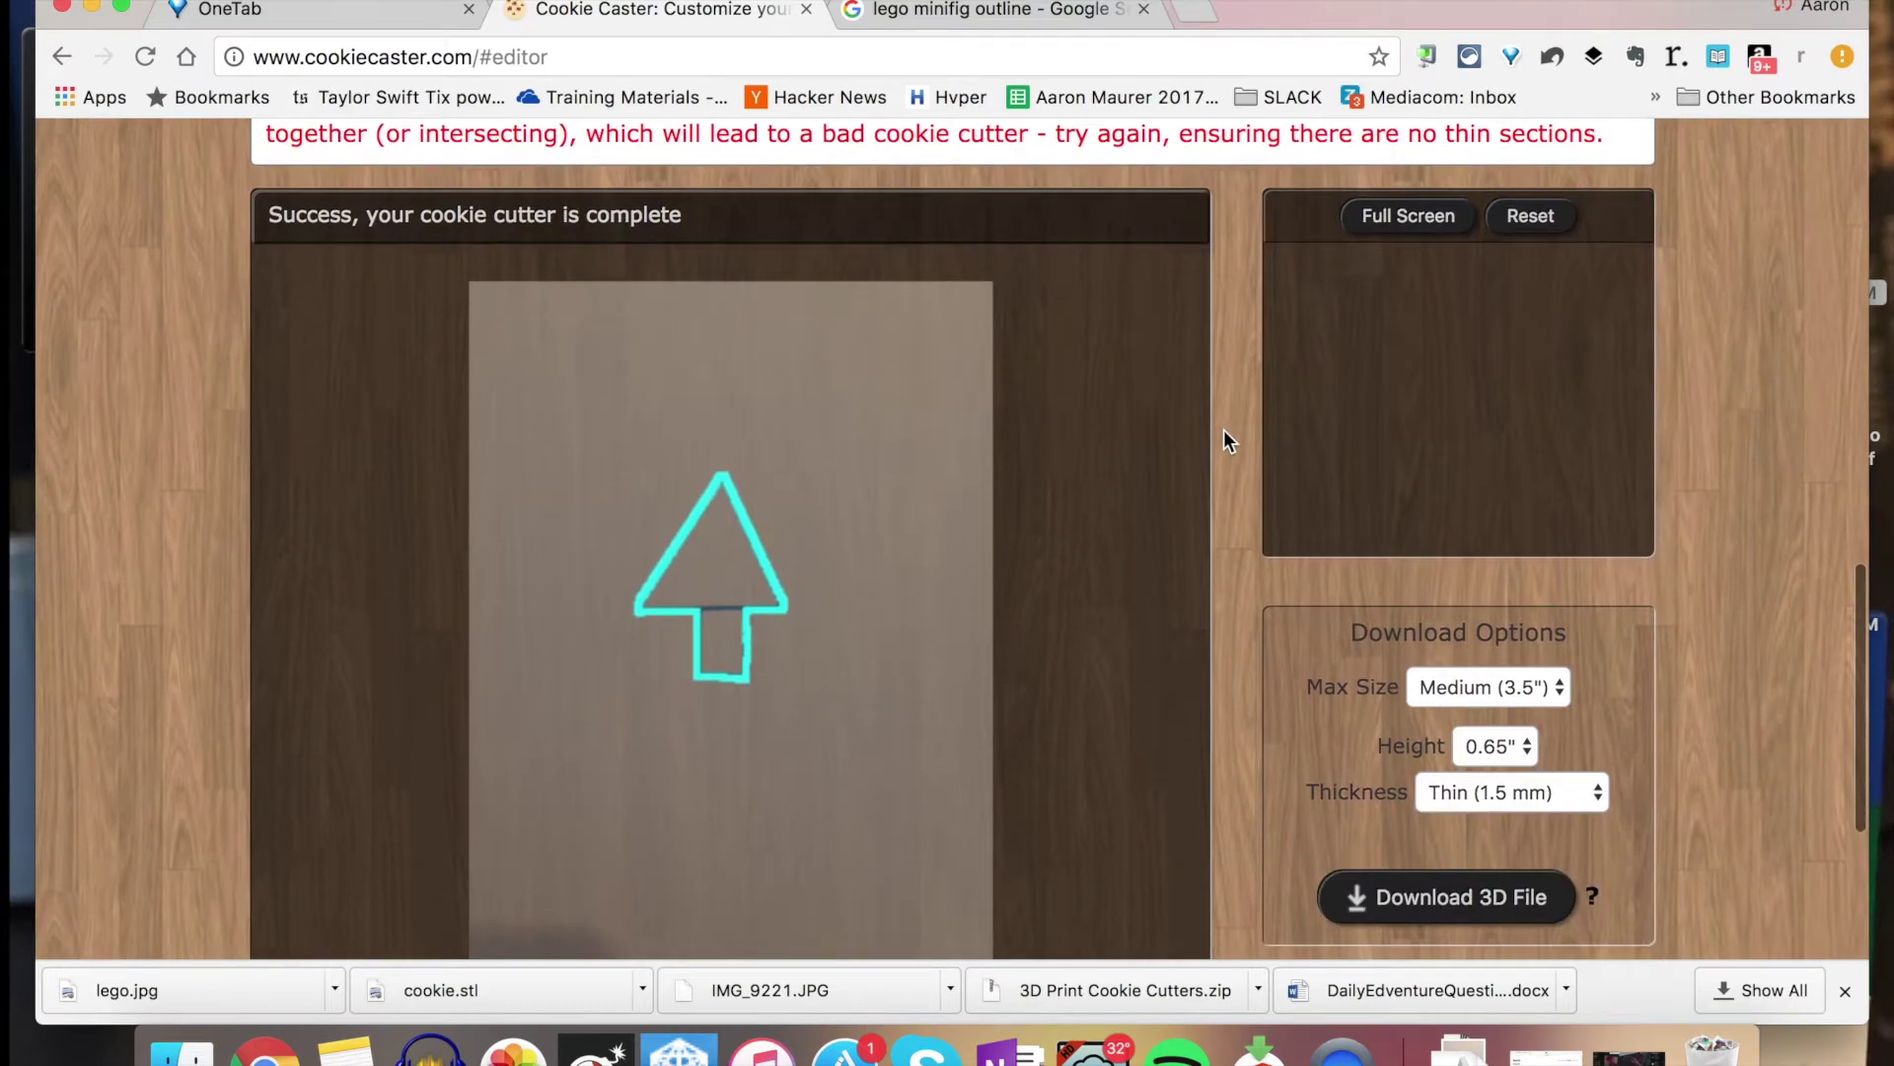
scroll(1224, 440, "down", 5)
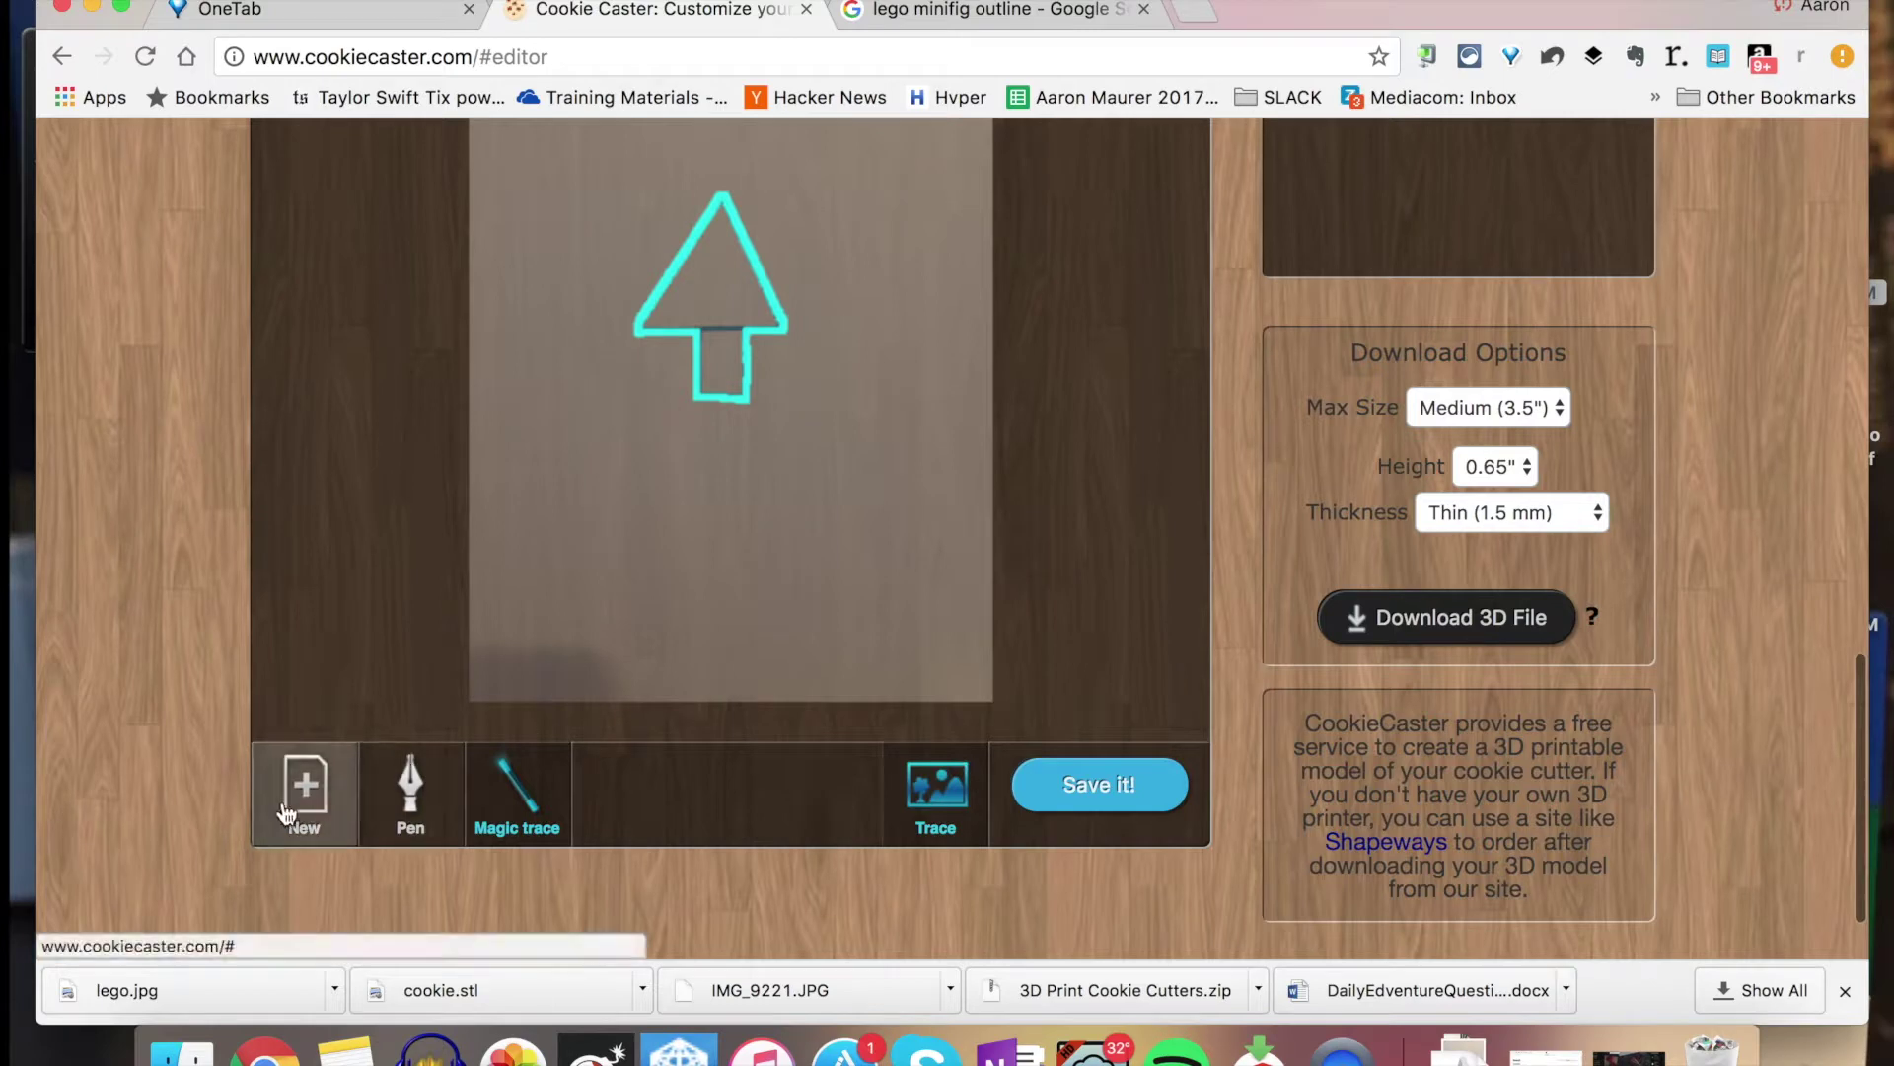
left_click(302, 781)
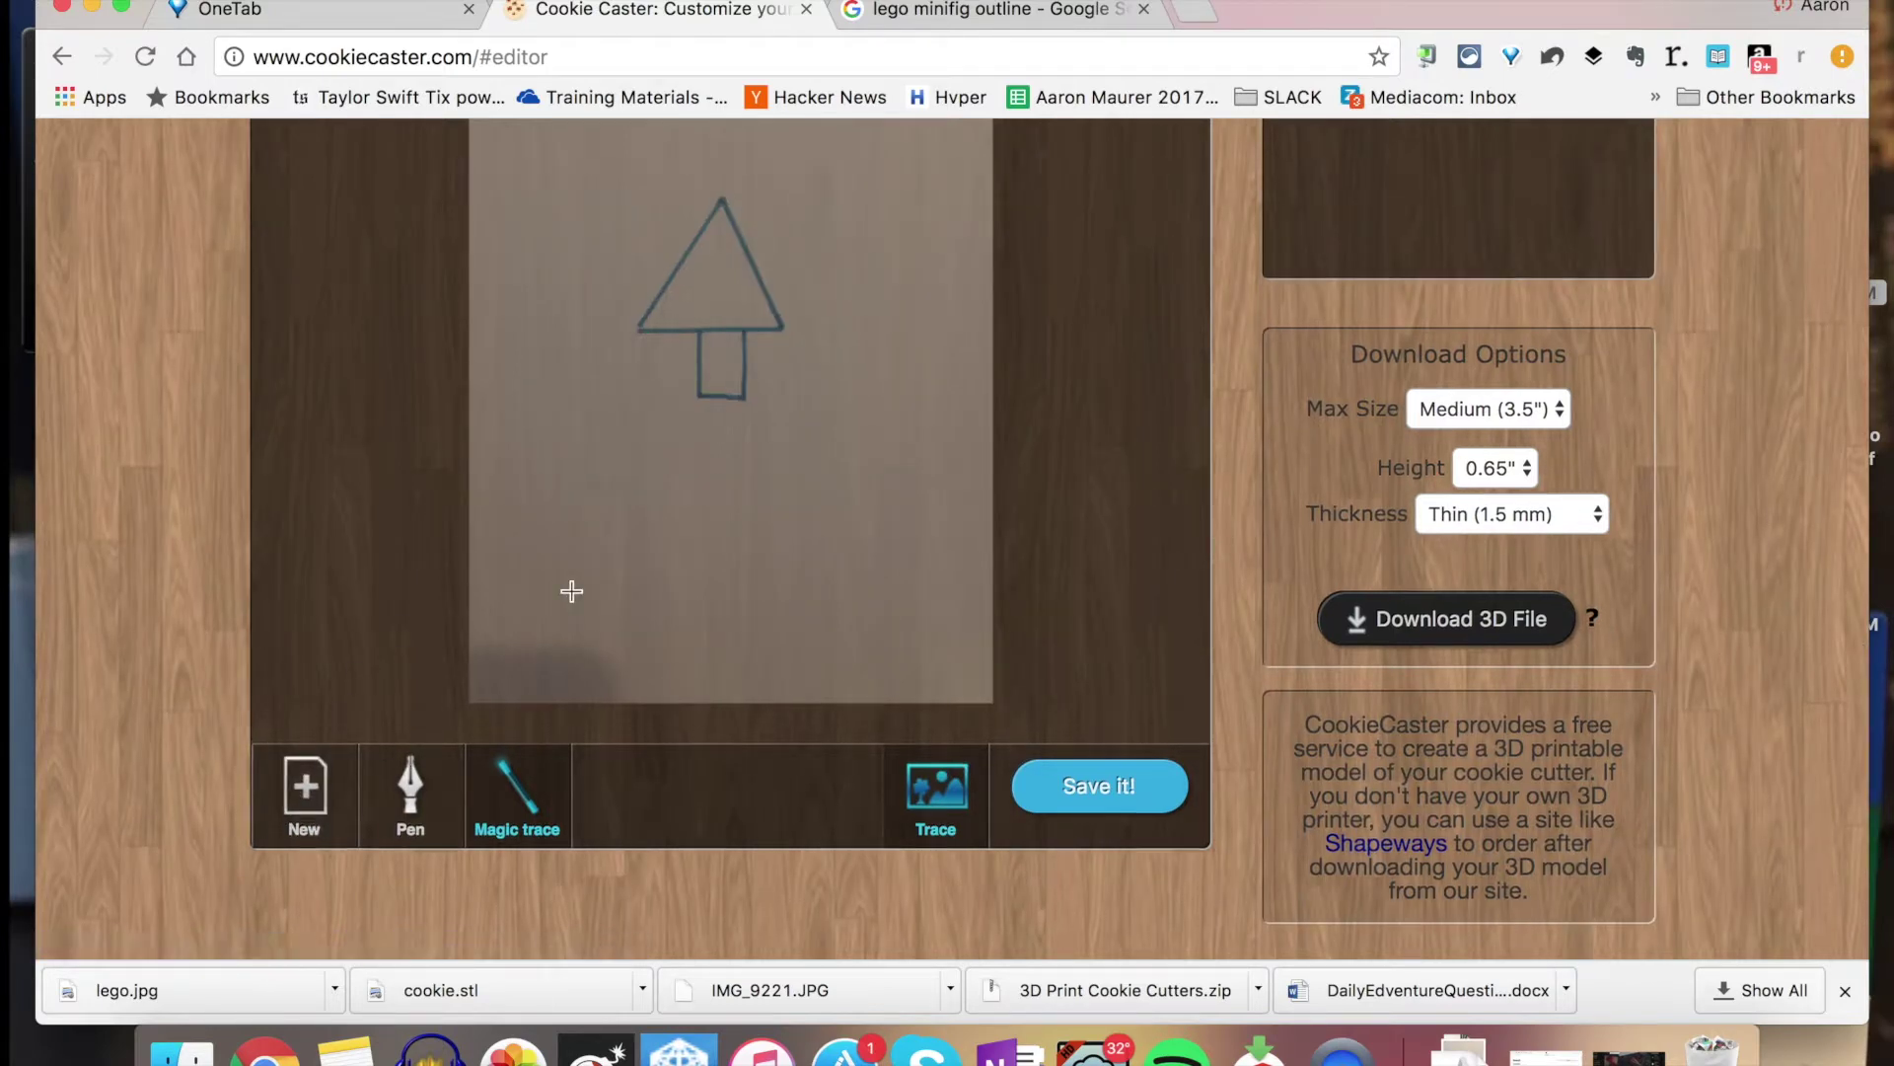
scroll(572, 590, "up", 8)
scroll(572, 590, "down", 7)
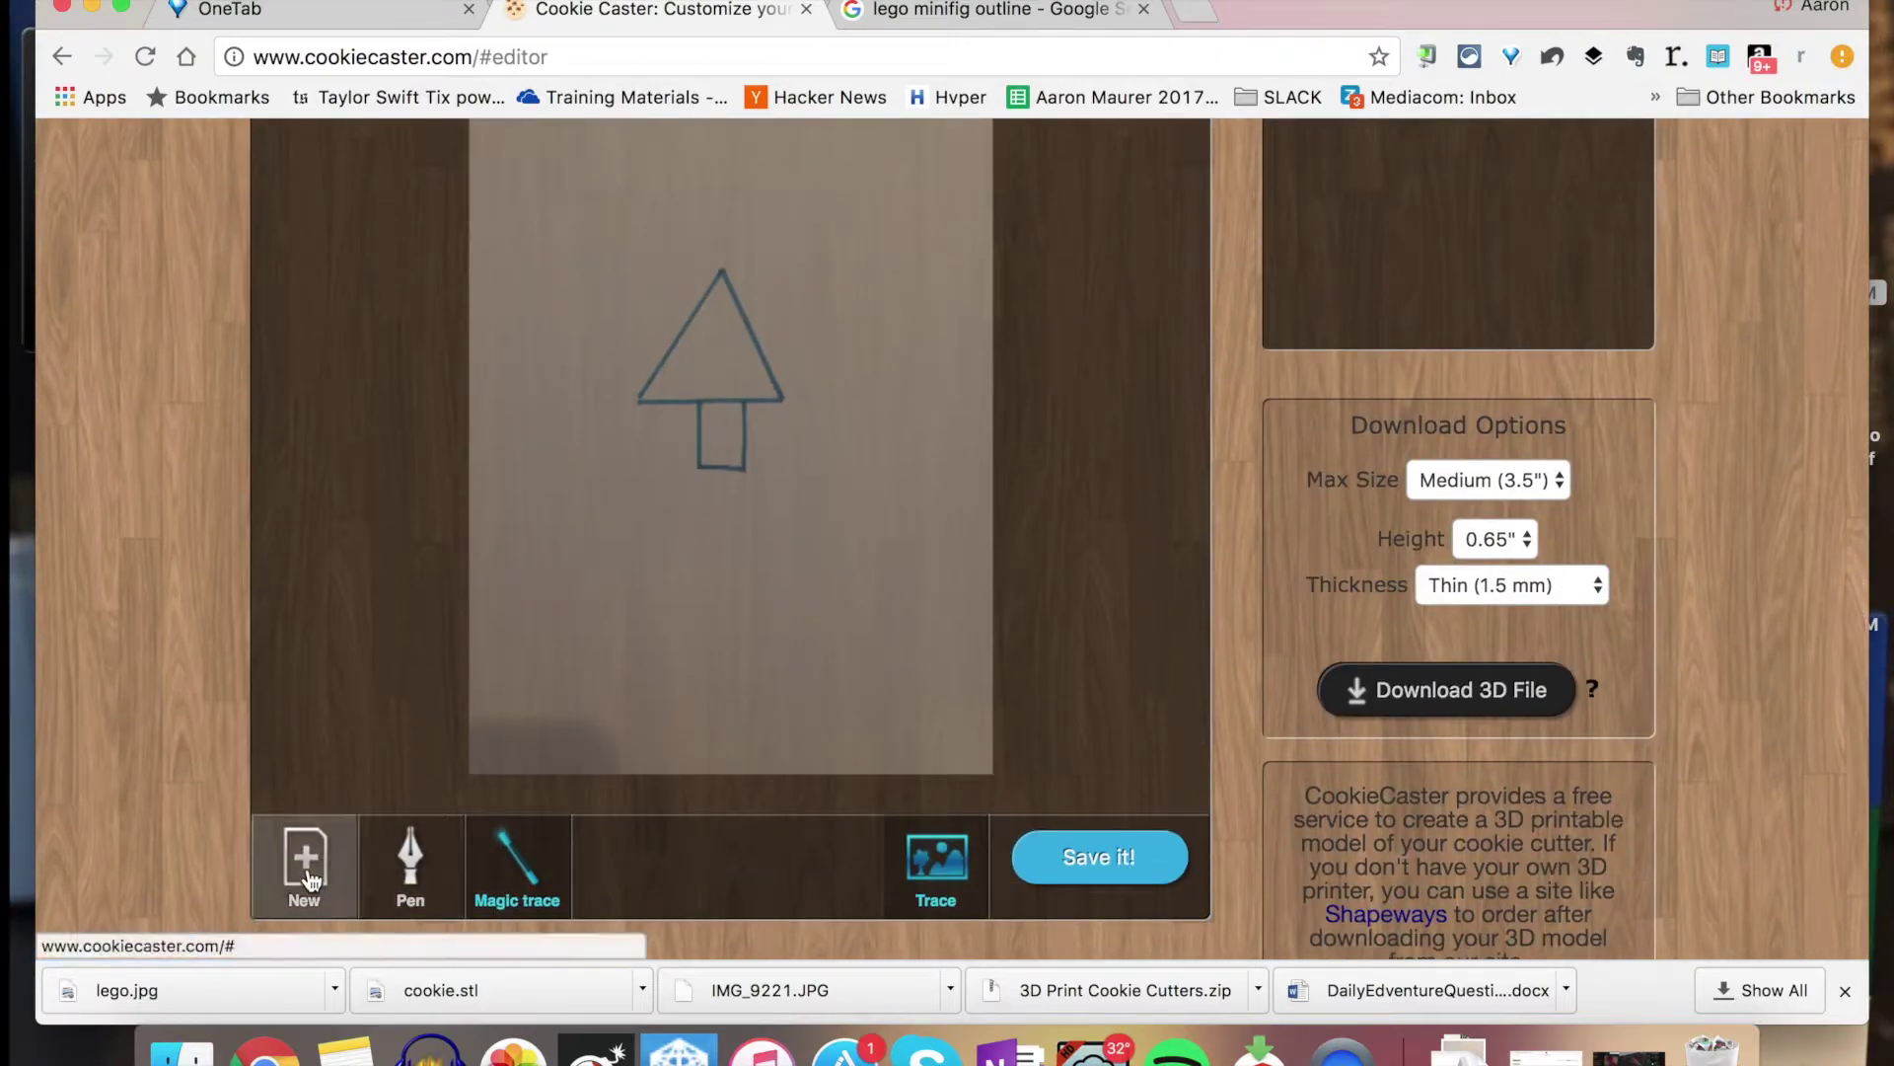
scroll(717, 471, "up", 5)
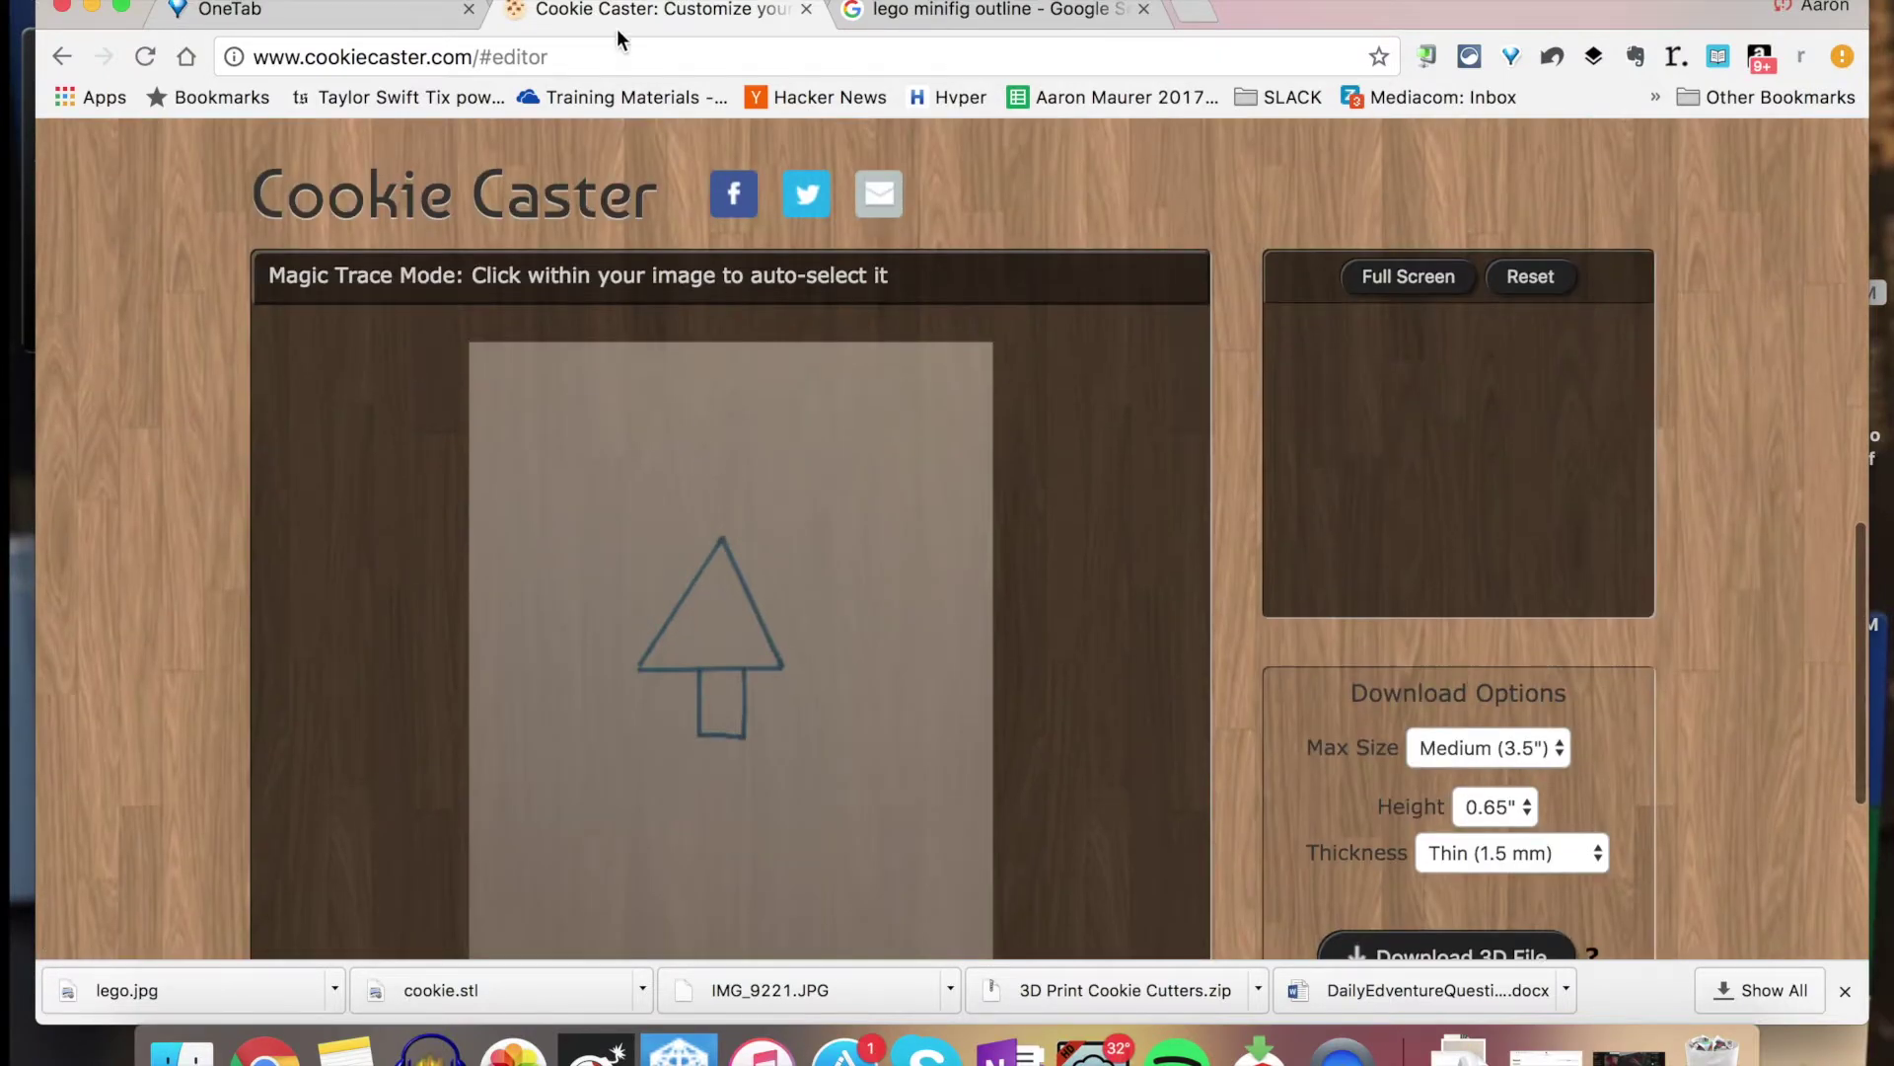
- Load cookiecaster.com afresh and open the editor for drawing a custom cookie cutter
left_click(479, 46)
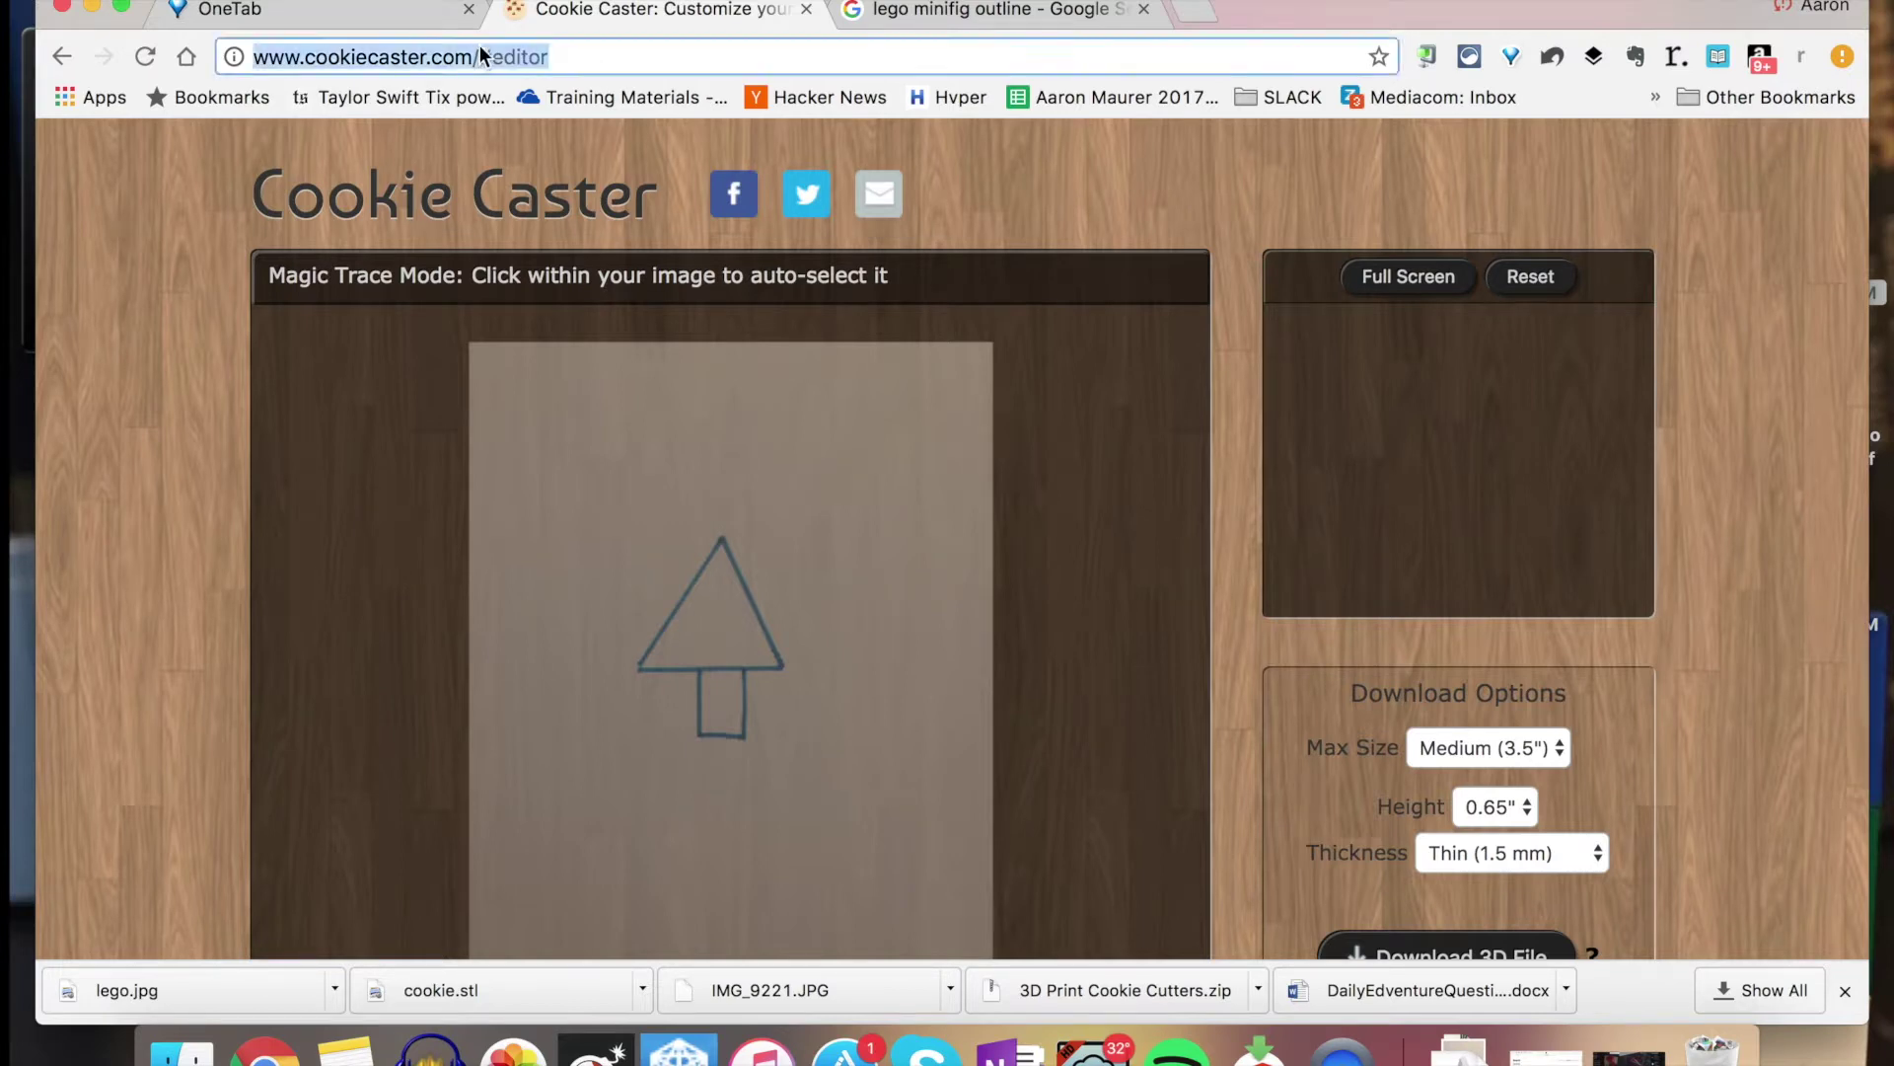
key("Return")
left_click(607, 60)
key("BackSpace")
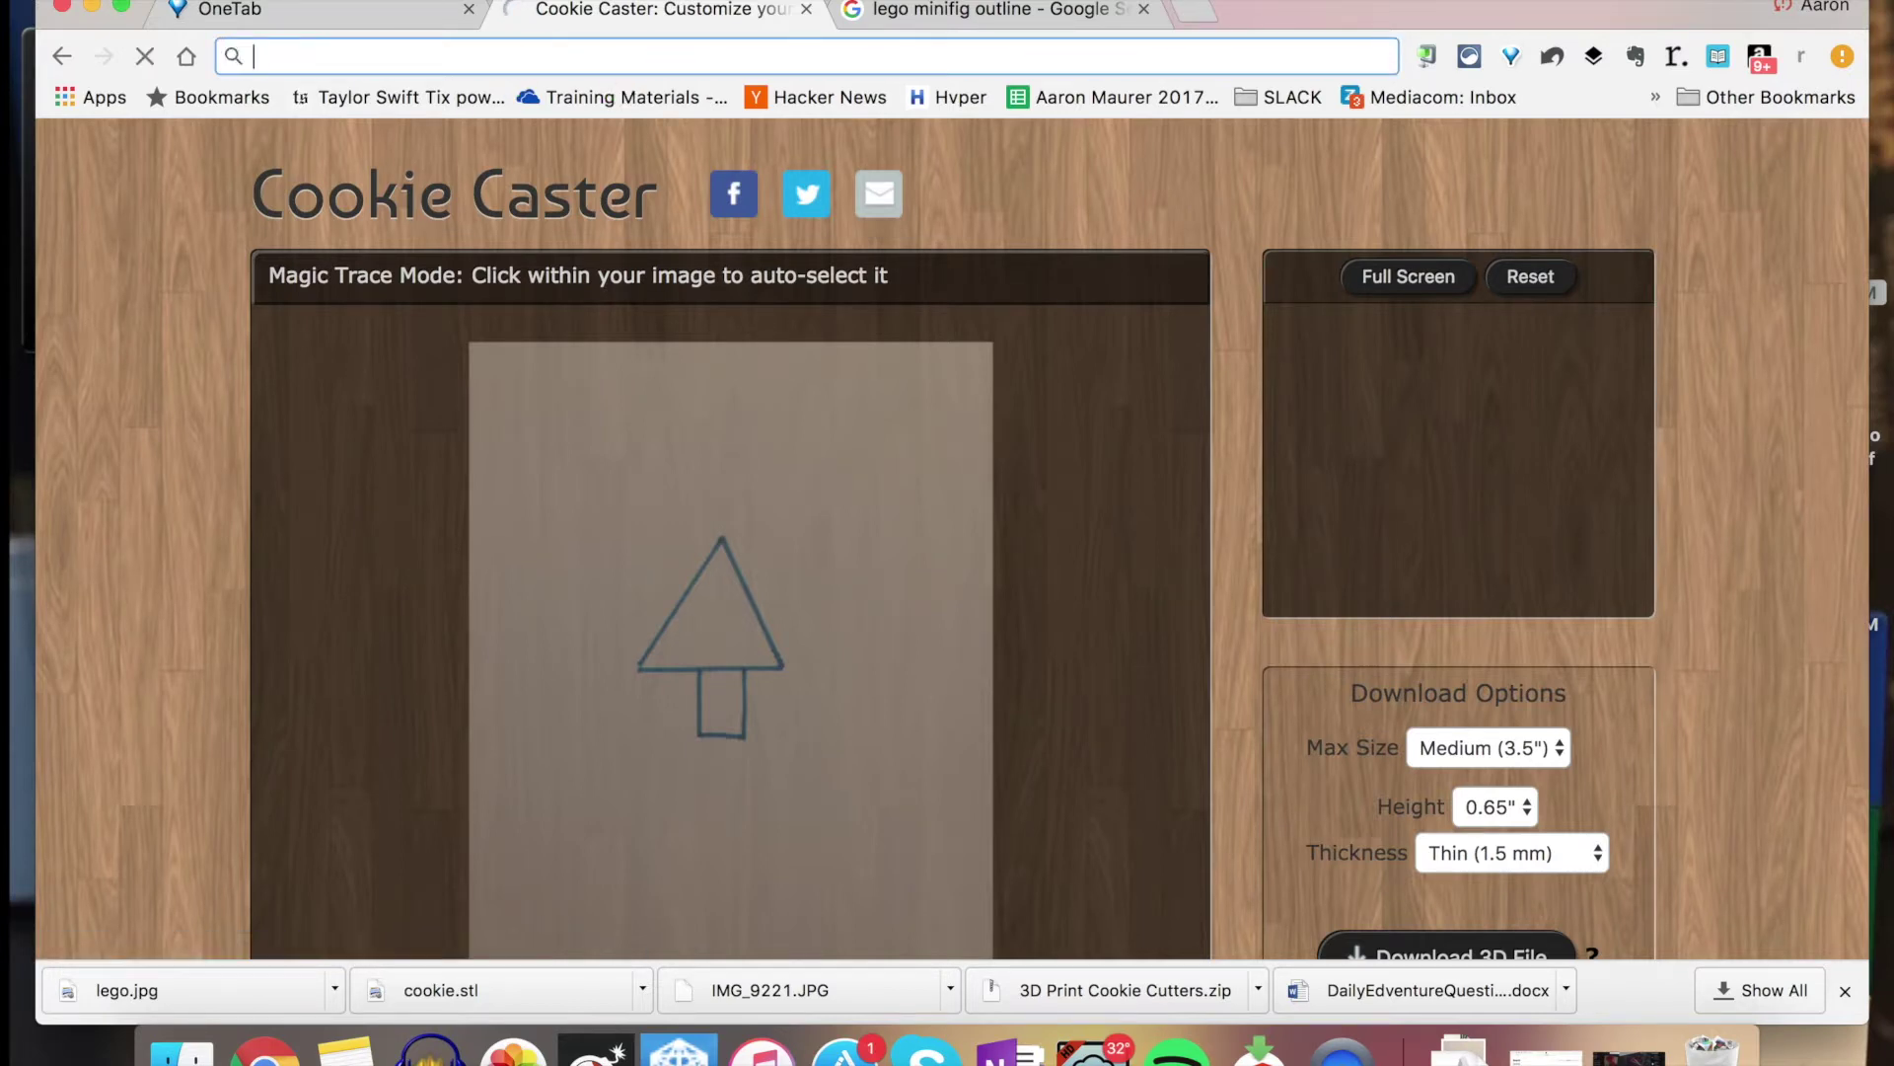
type("cookiecaster.com")
key("Return")
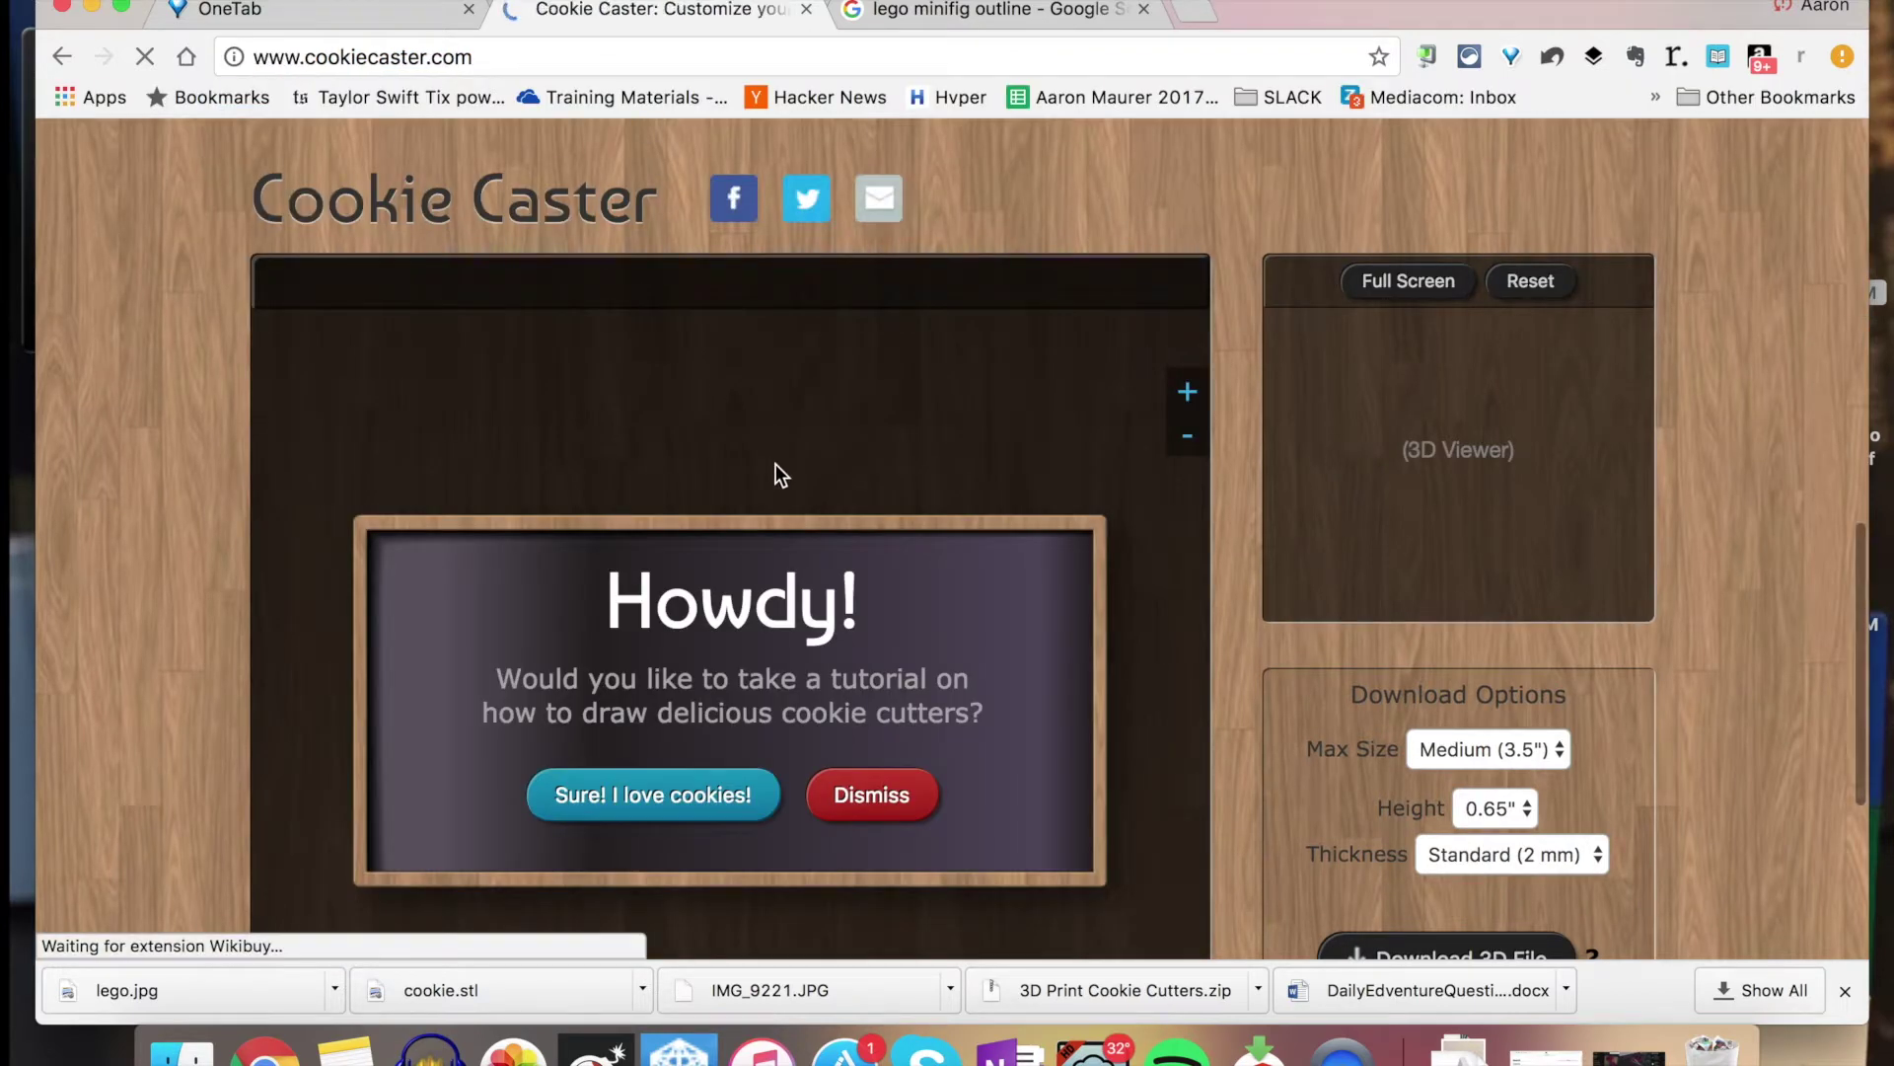
scroll(796, 523, "down", 3)
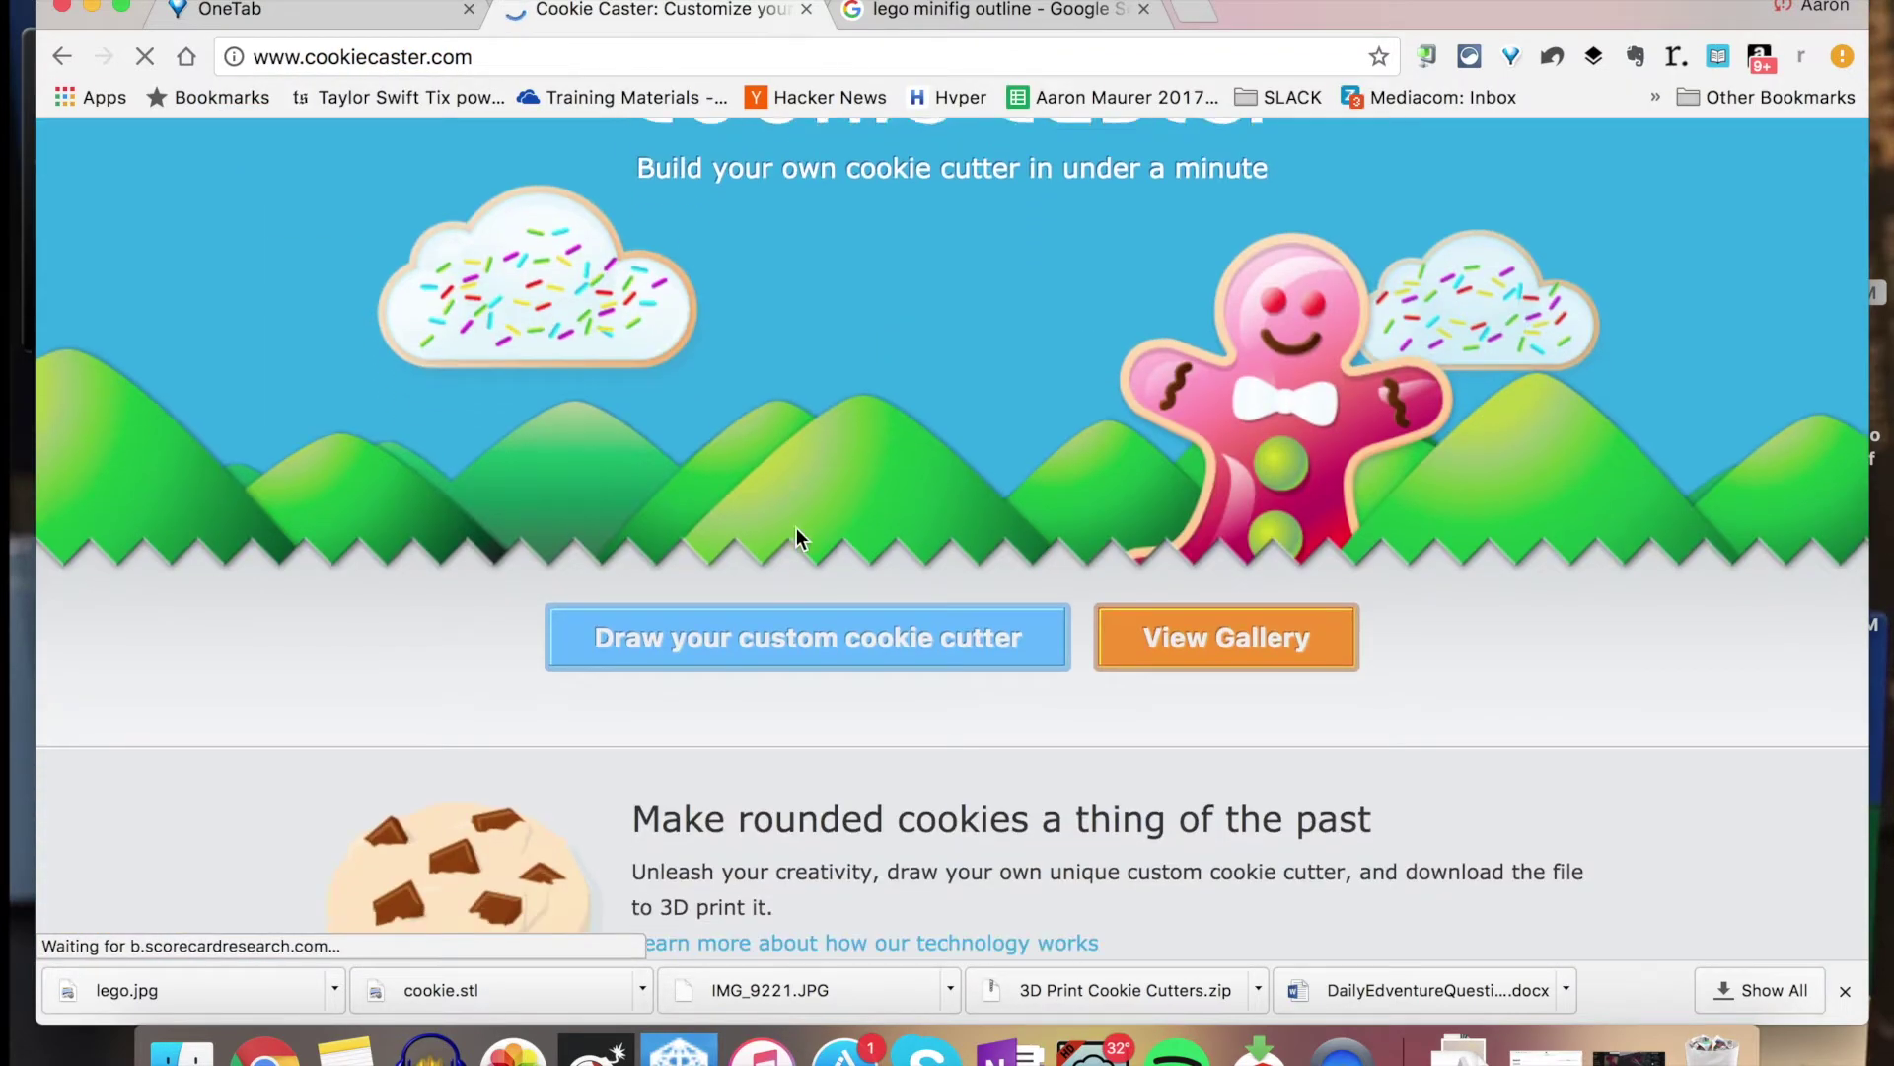
left_click(787, 646)
scroll(782, 642, "down", 5)
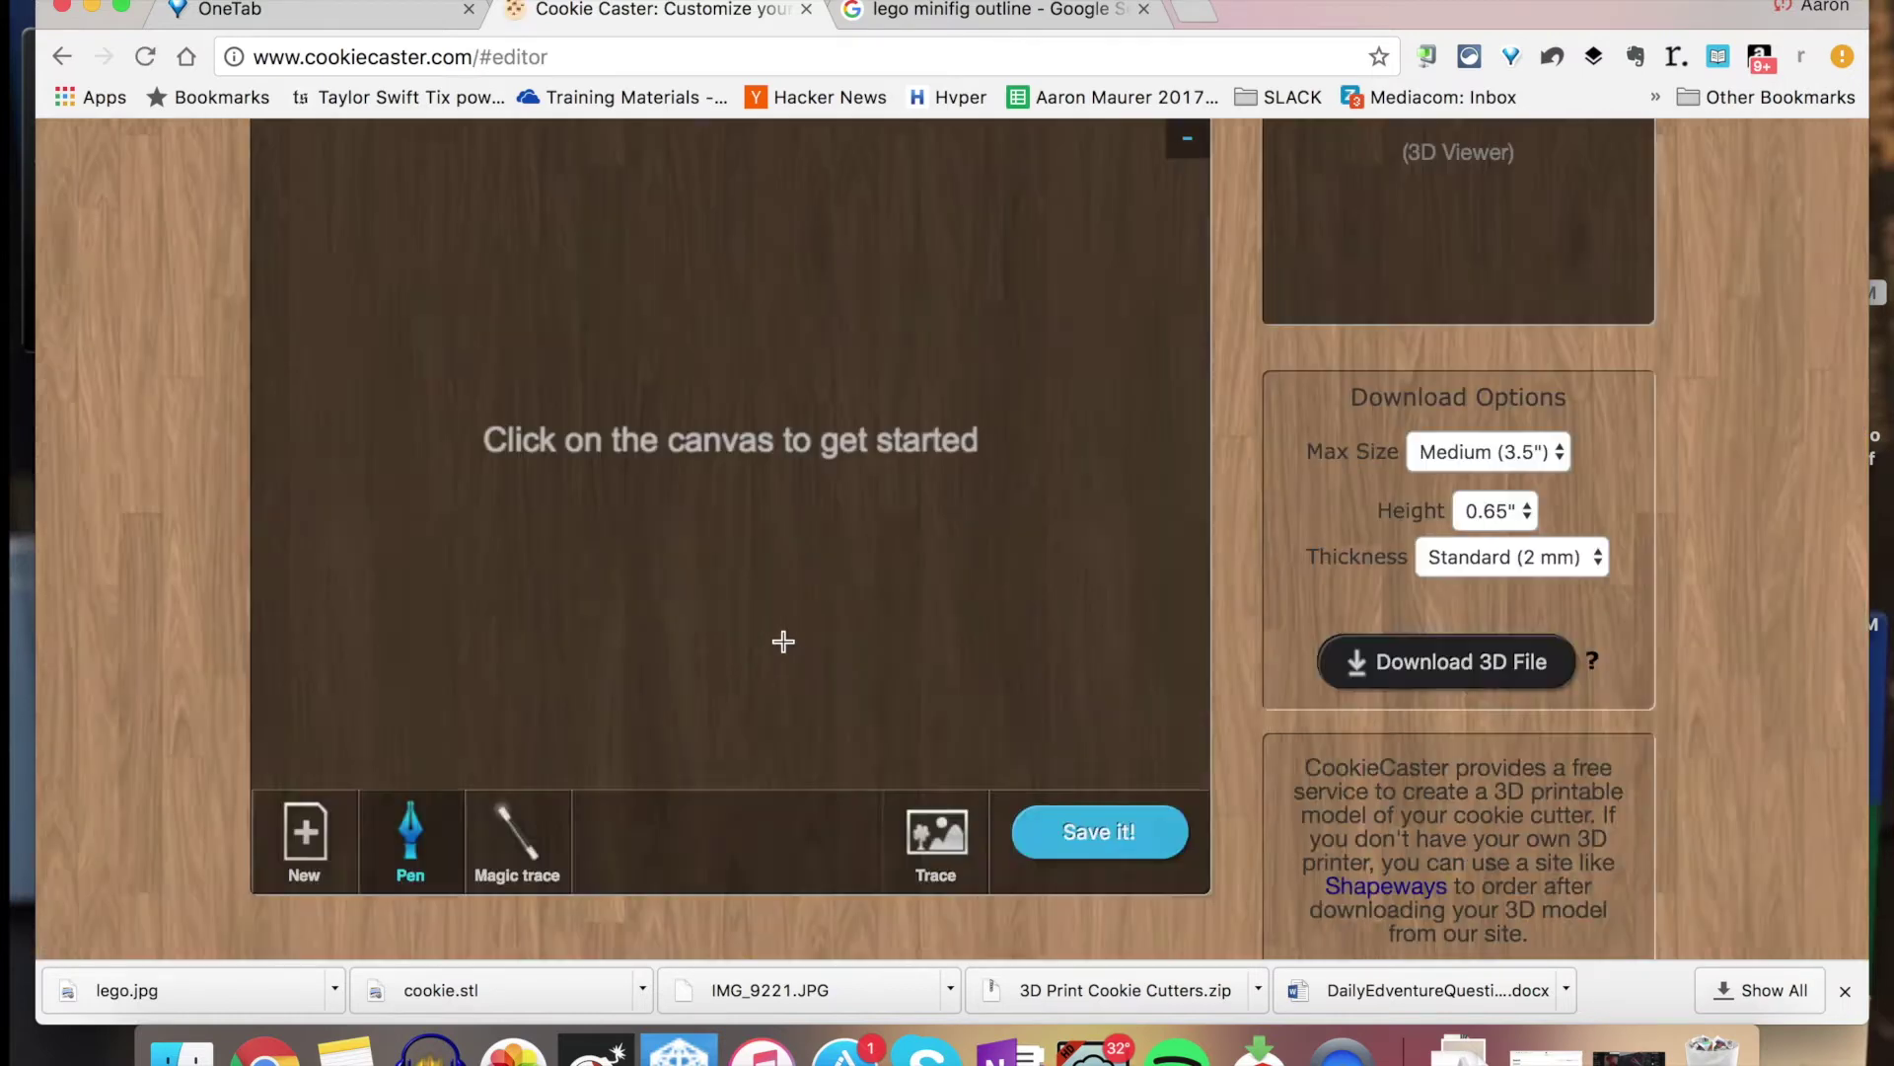
- Upload lego.jpg from the Desktop as the image to trace
left_click(920, 685)
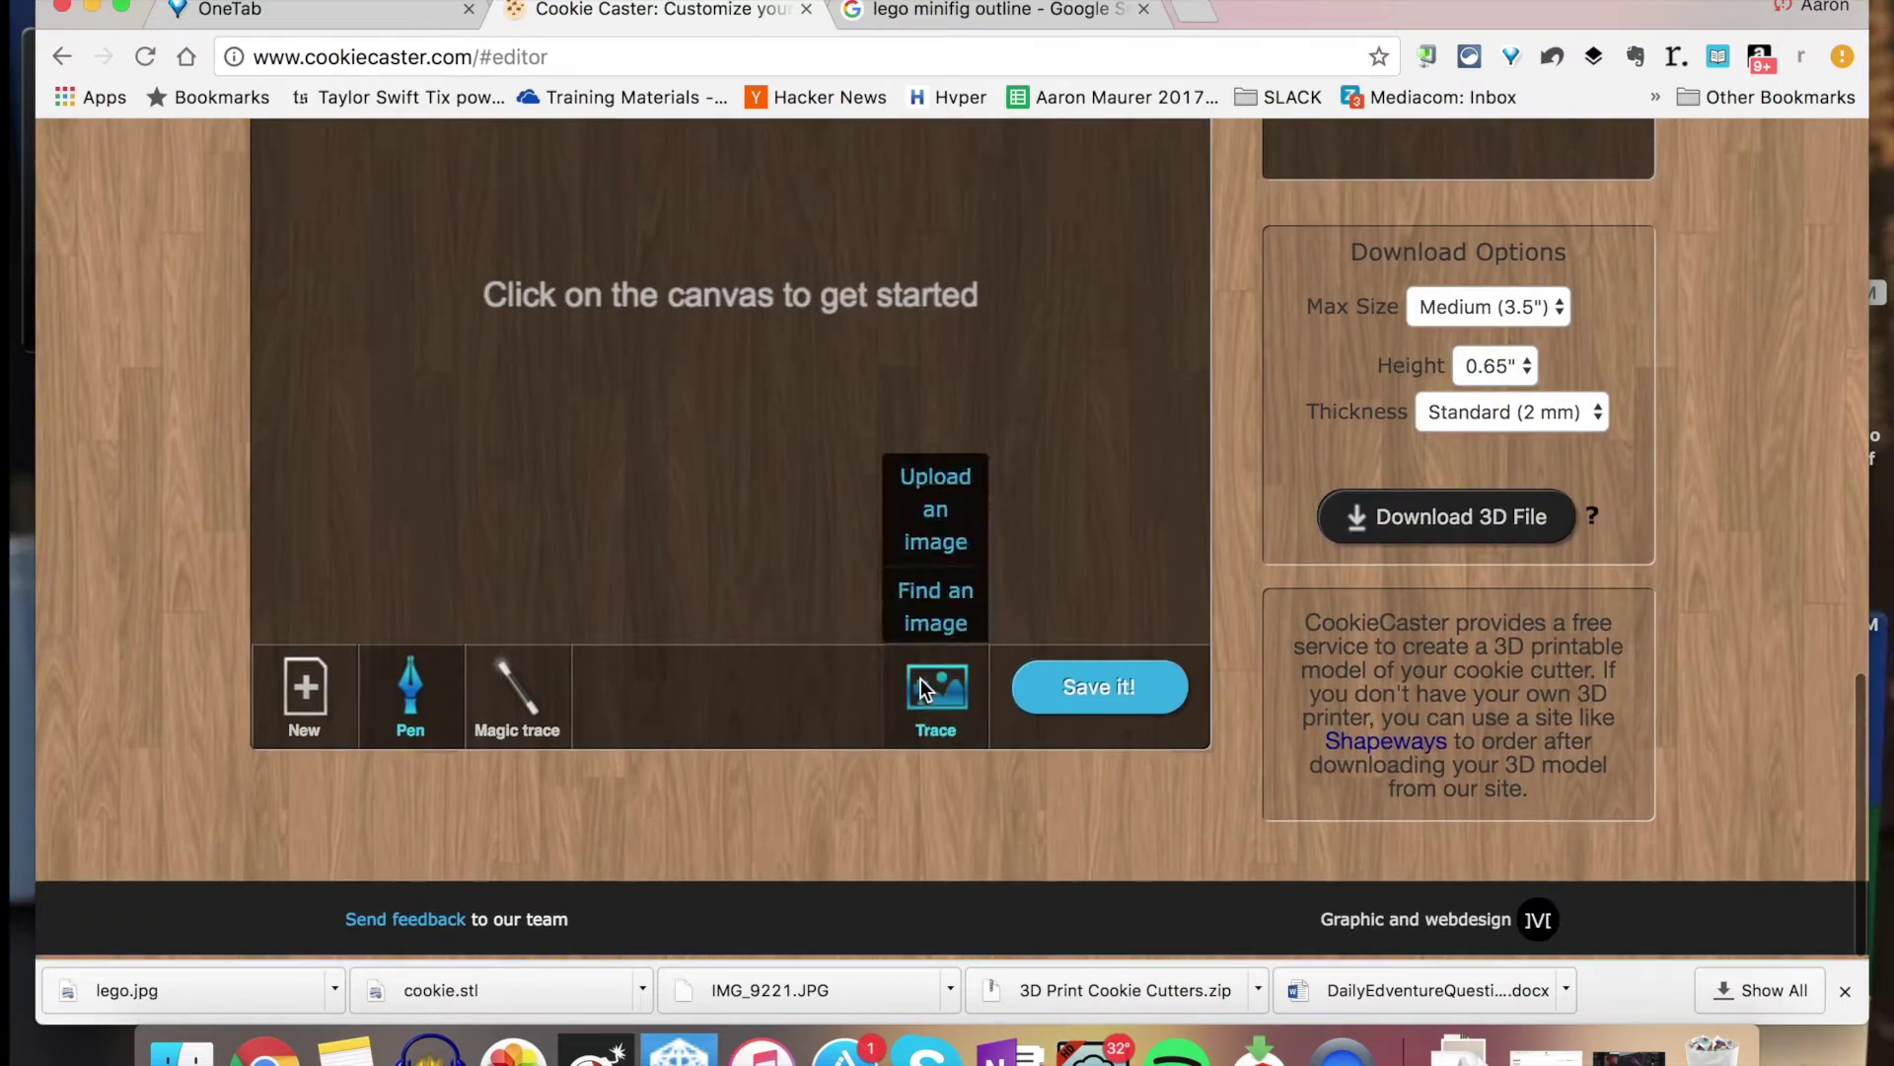
left_click(938, 501)
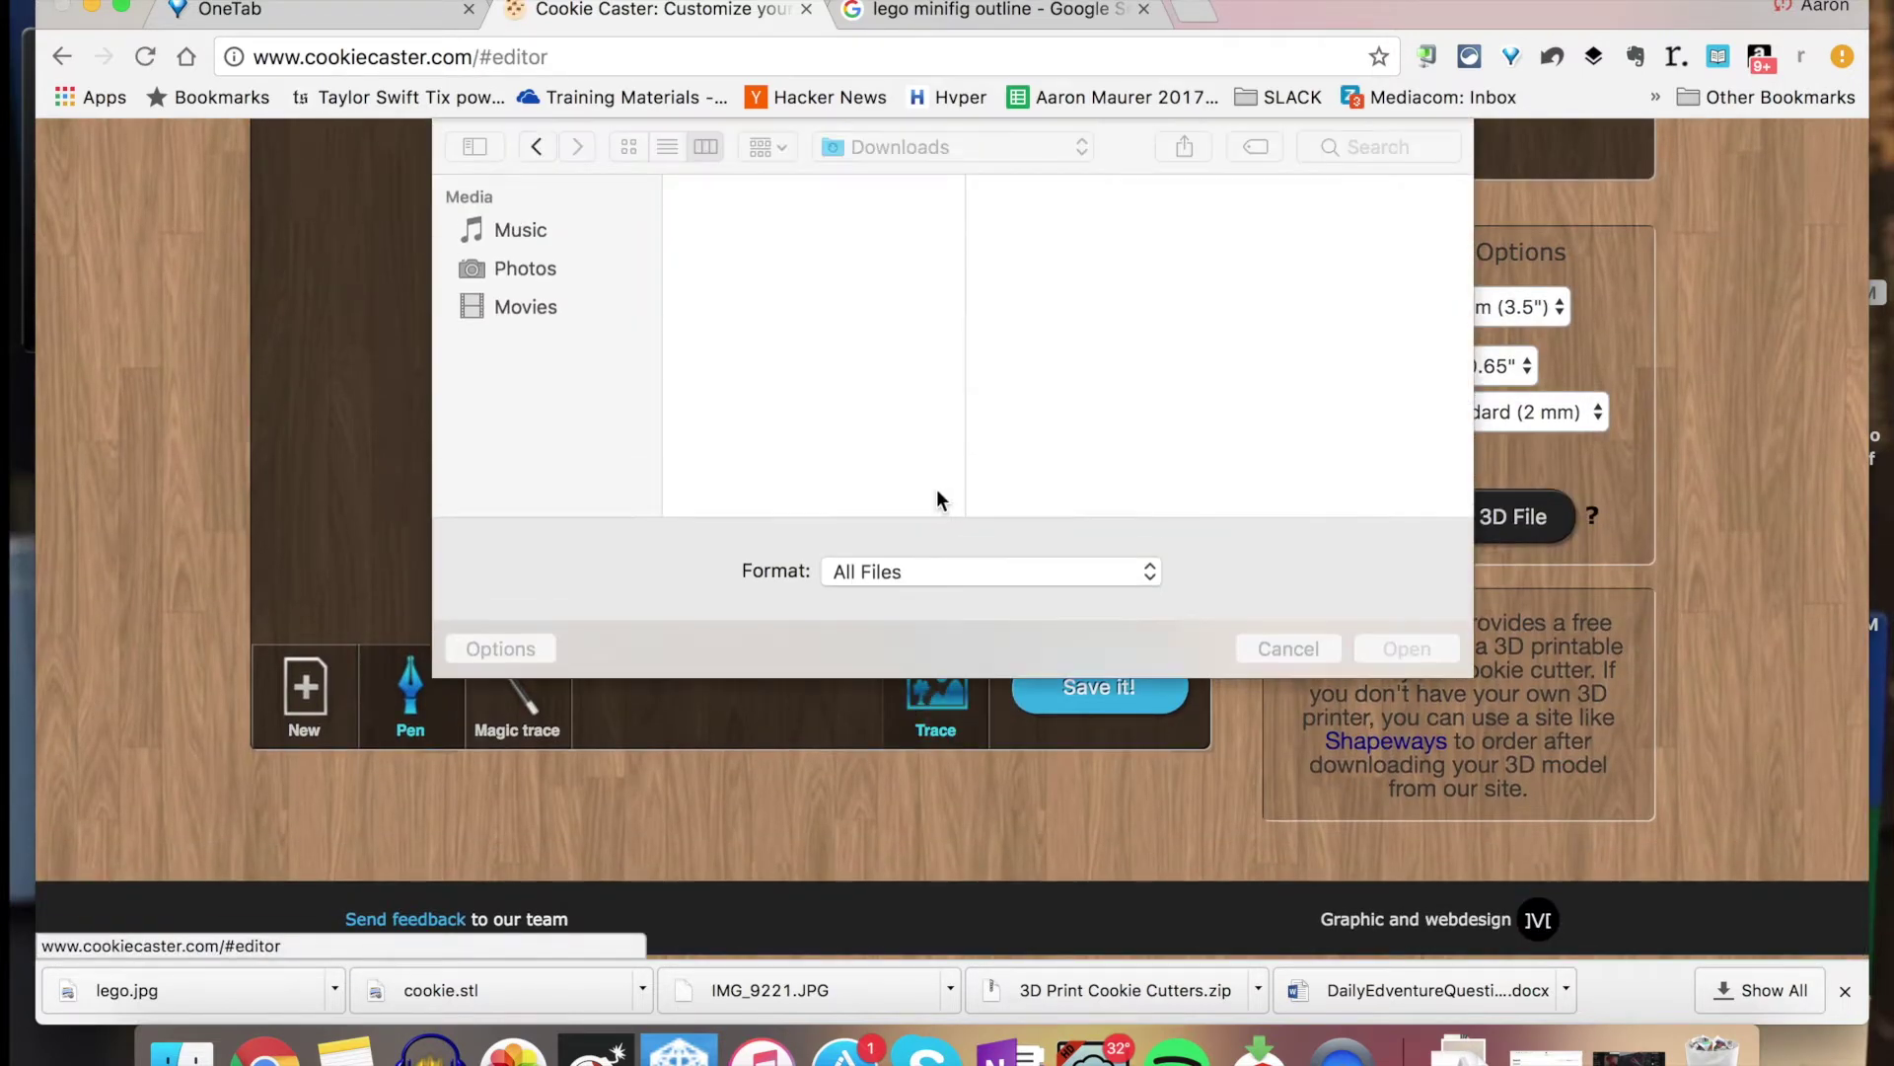
left_click(521, 343)
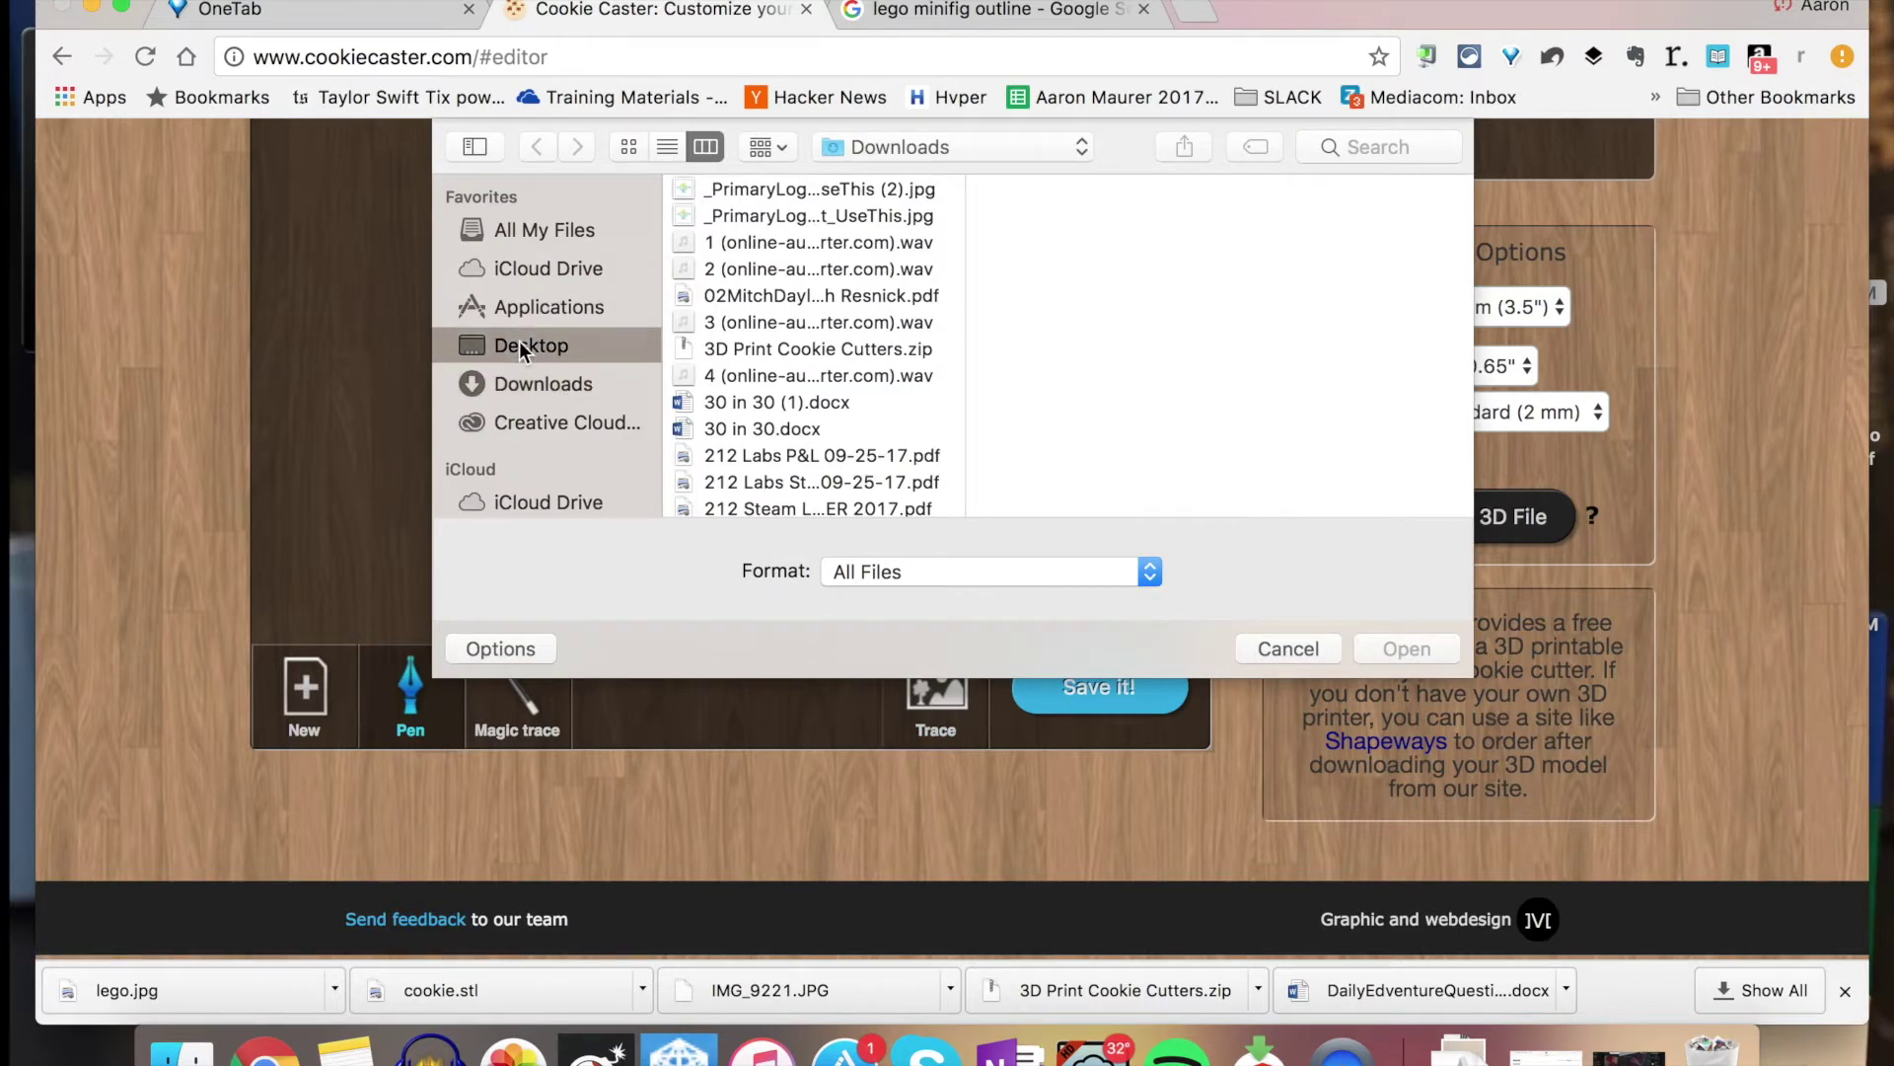
left_click(748, 267)
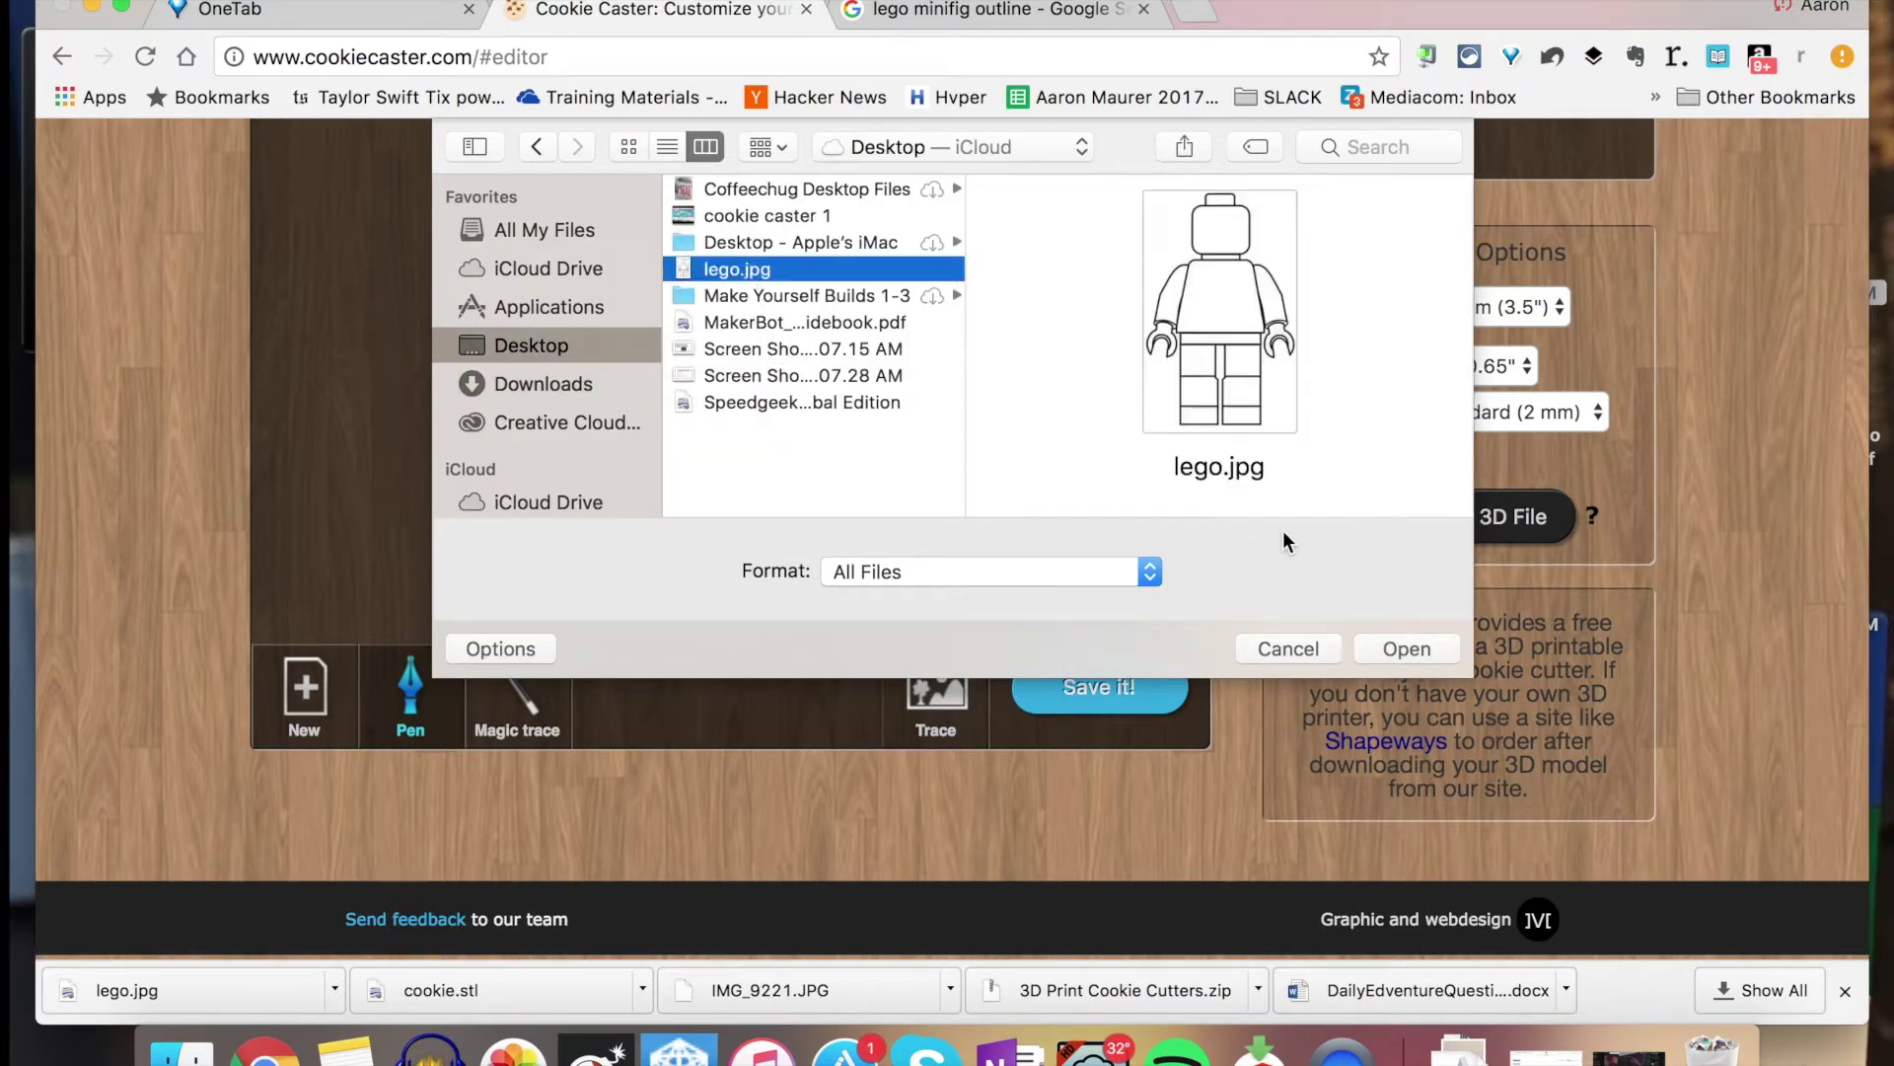
left_click(1406, 647)
scroll(777, 527, "up", 3)
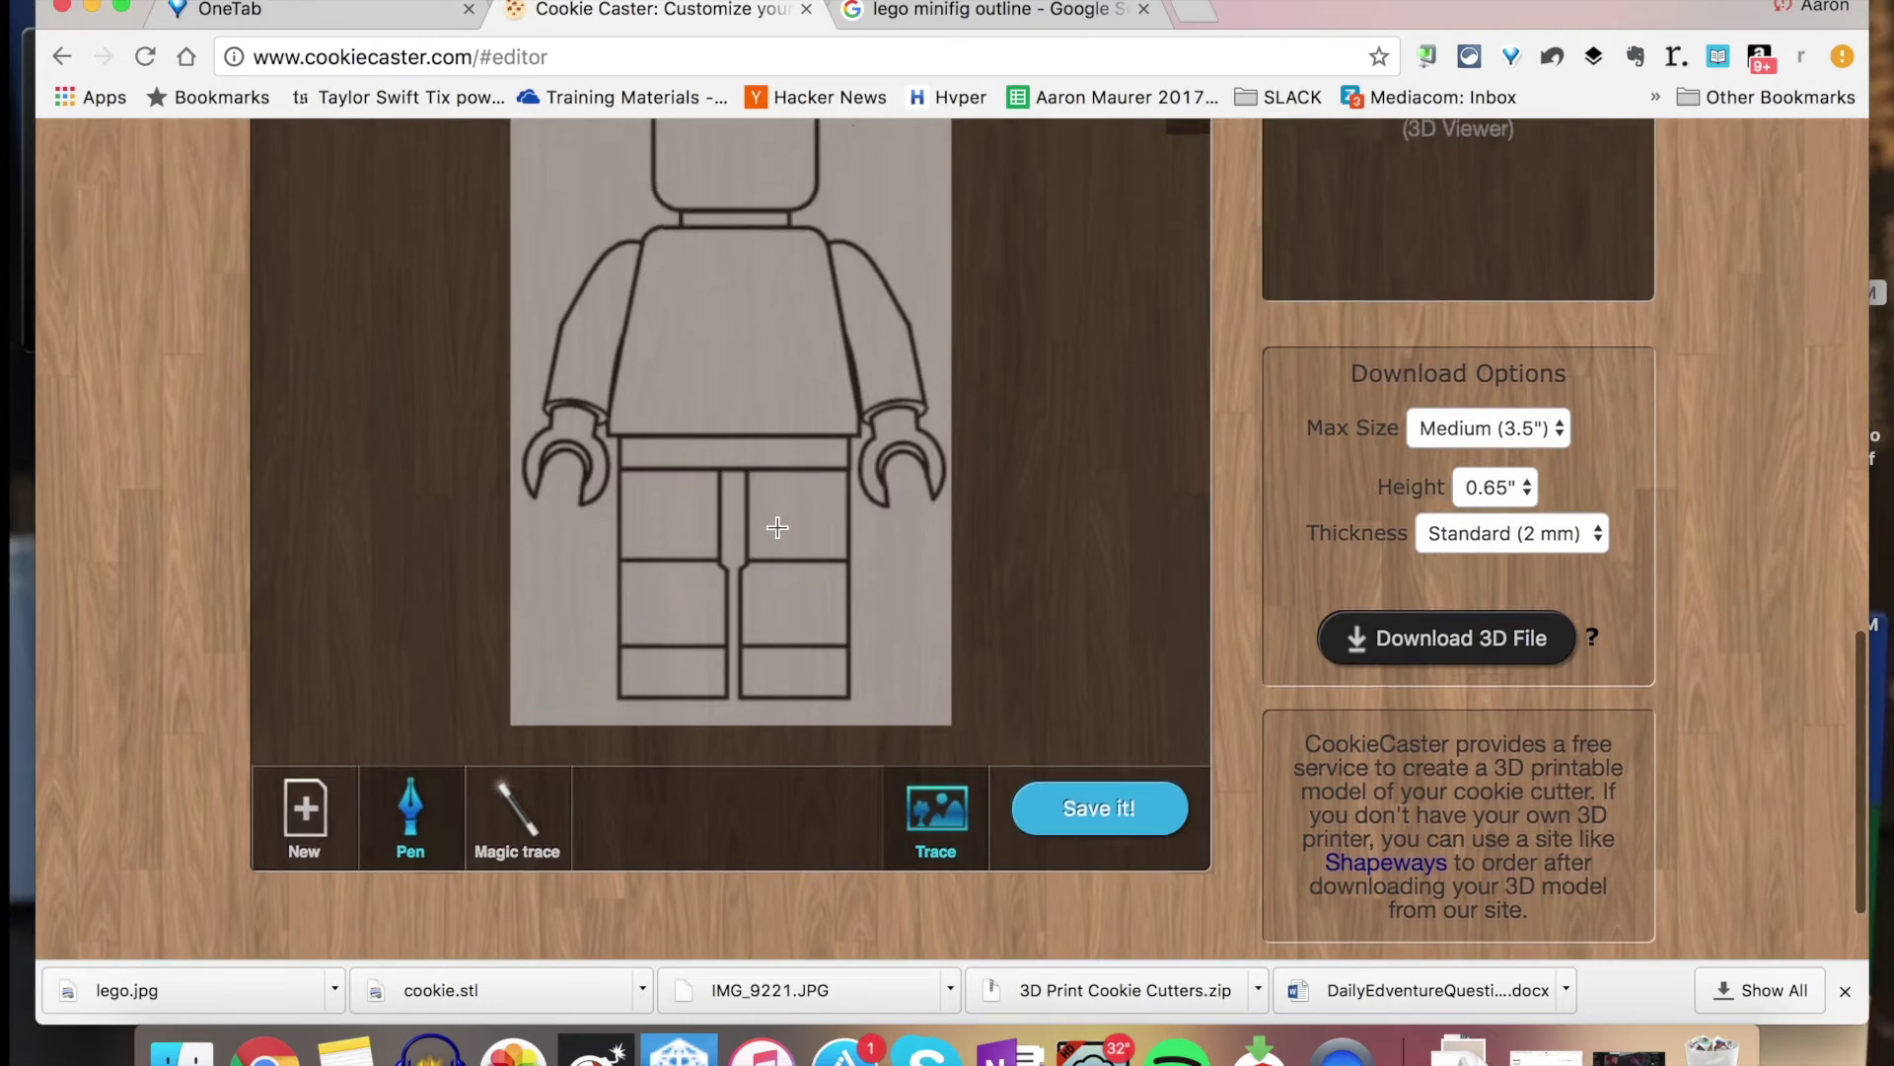
scroll(777, 528, "up", 2)
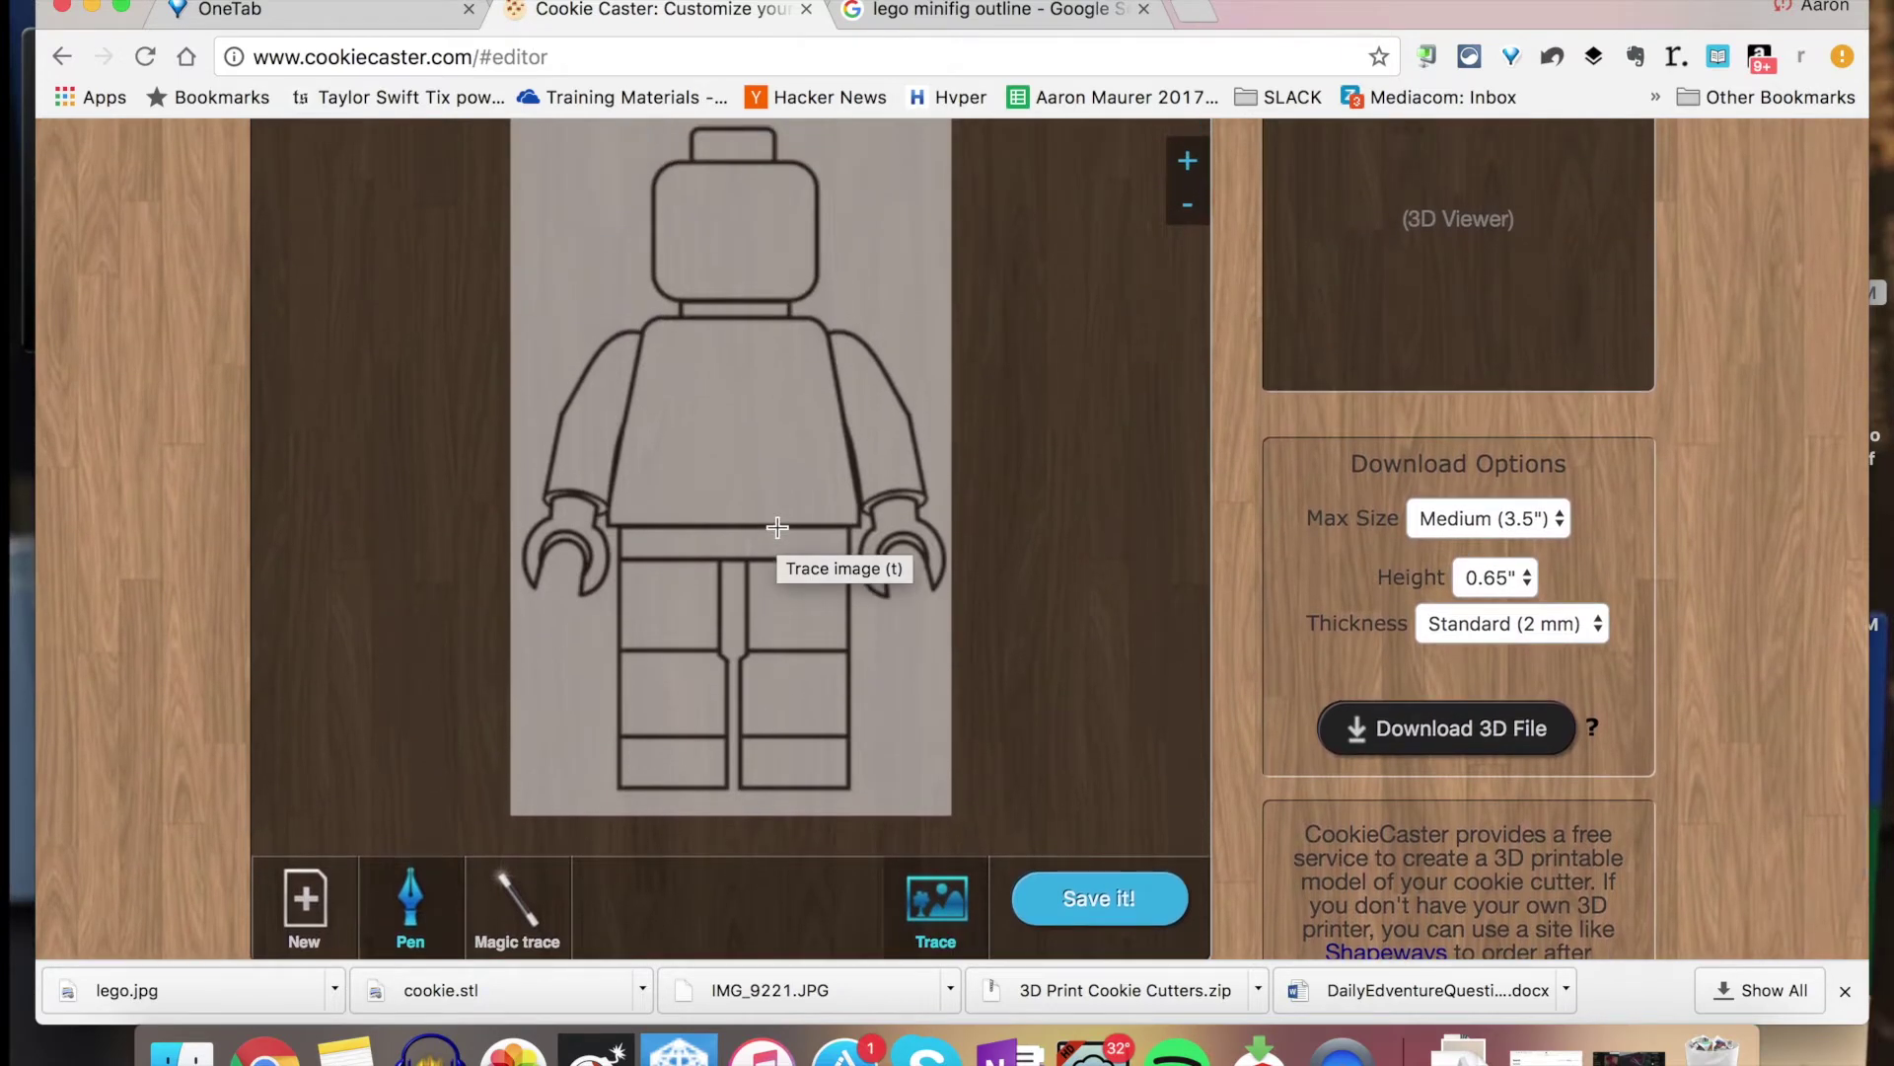
left_click(1185, 207)
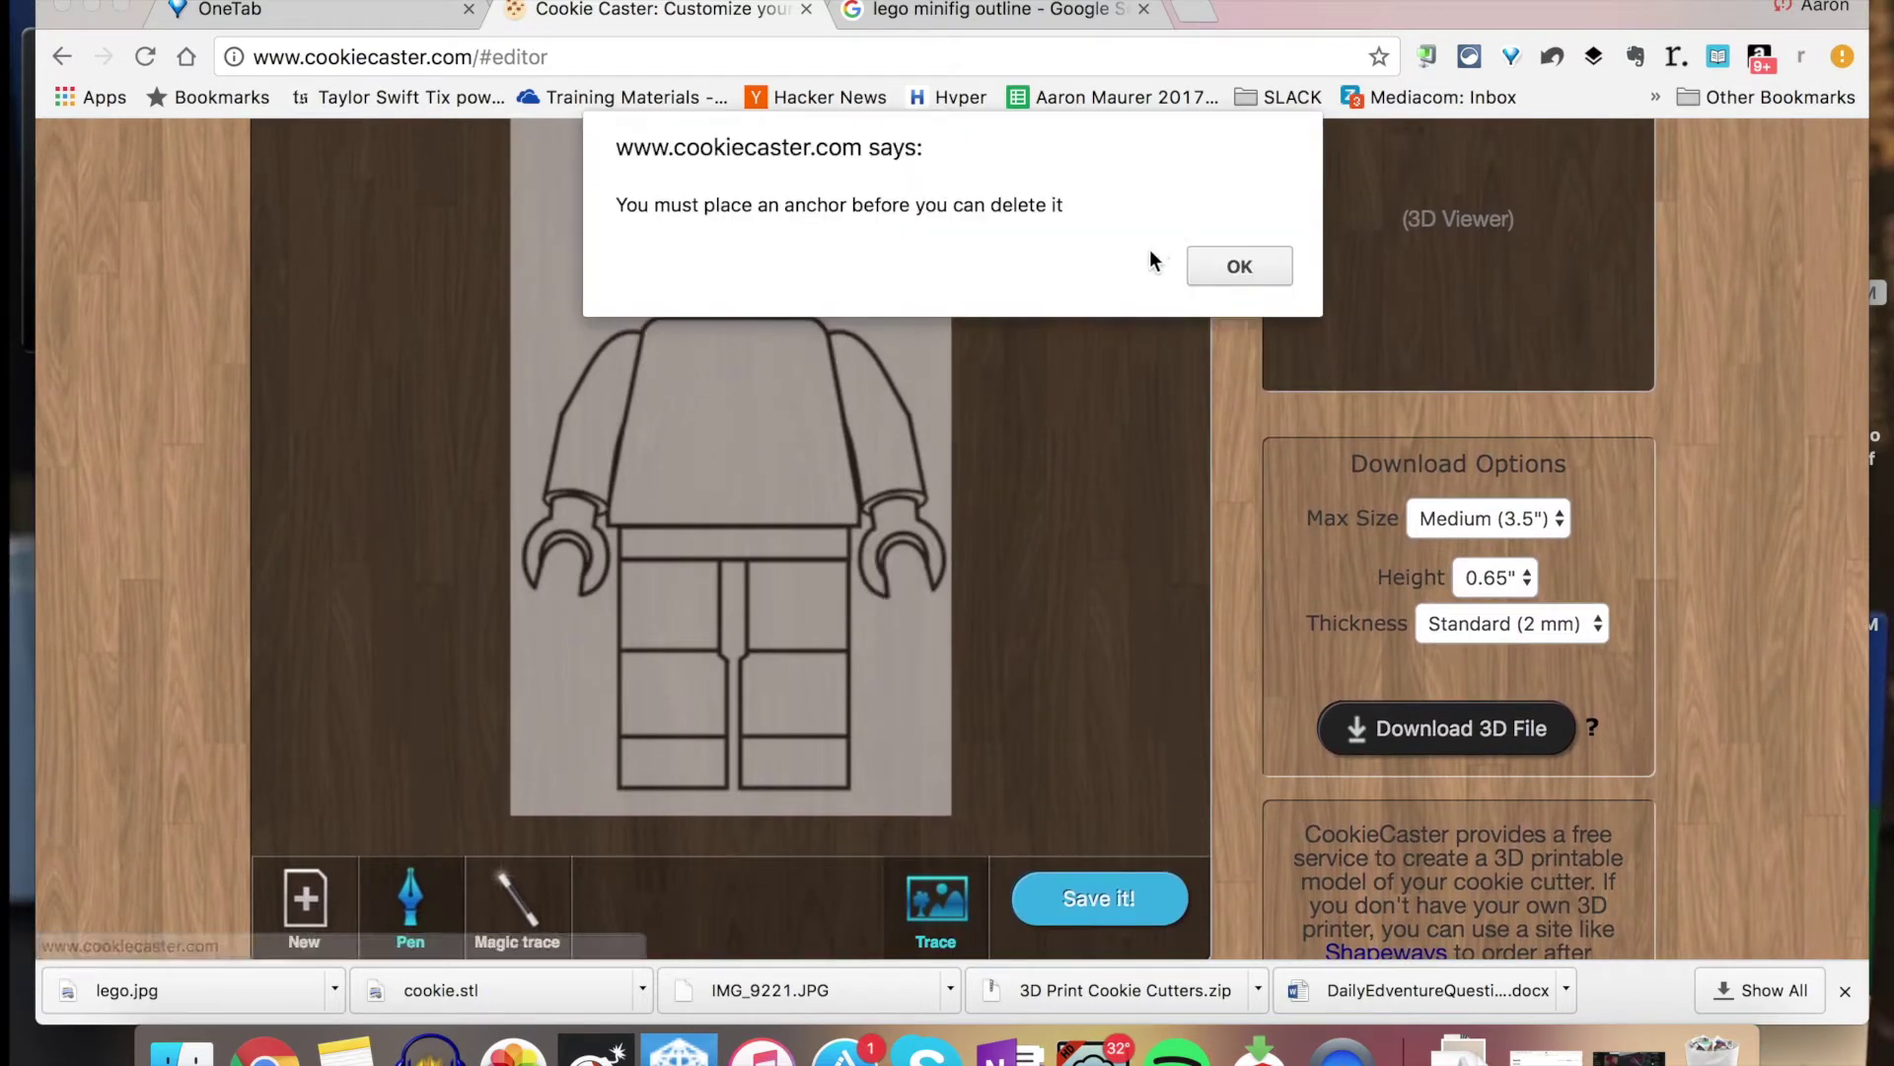
left_click(1235, 265)
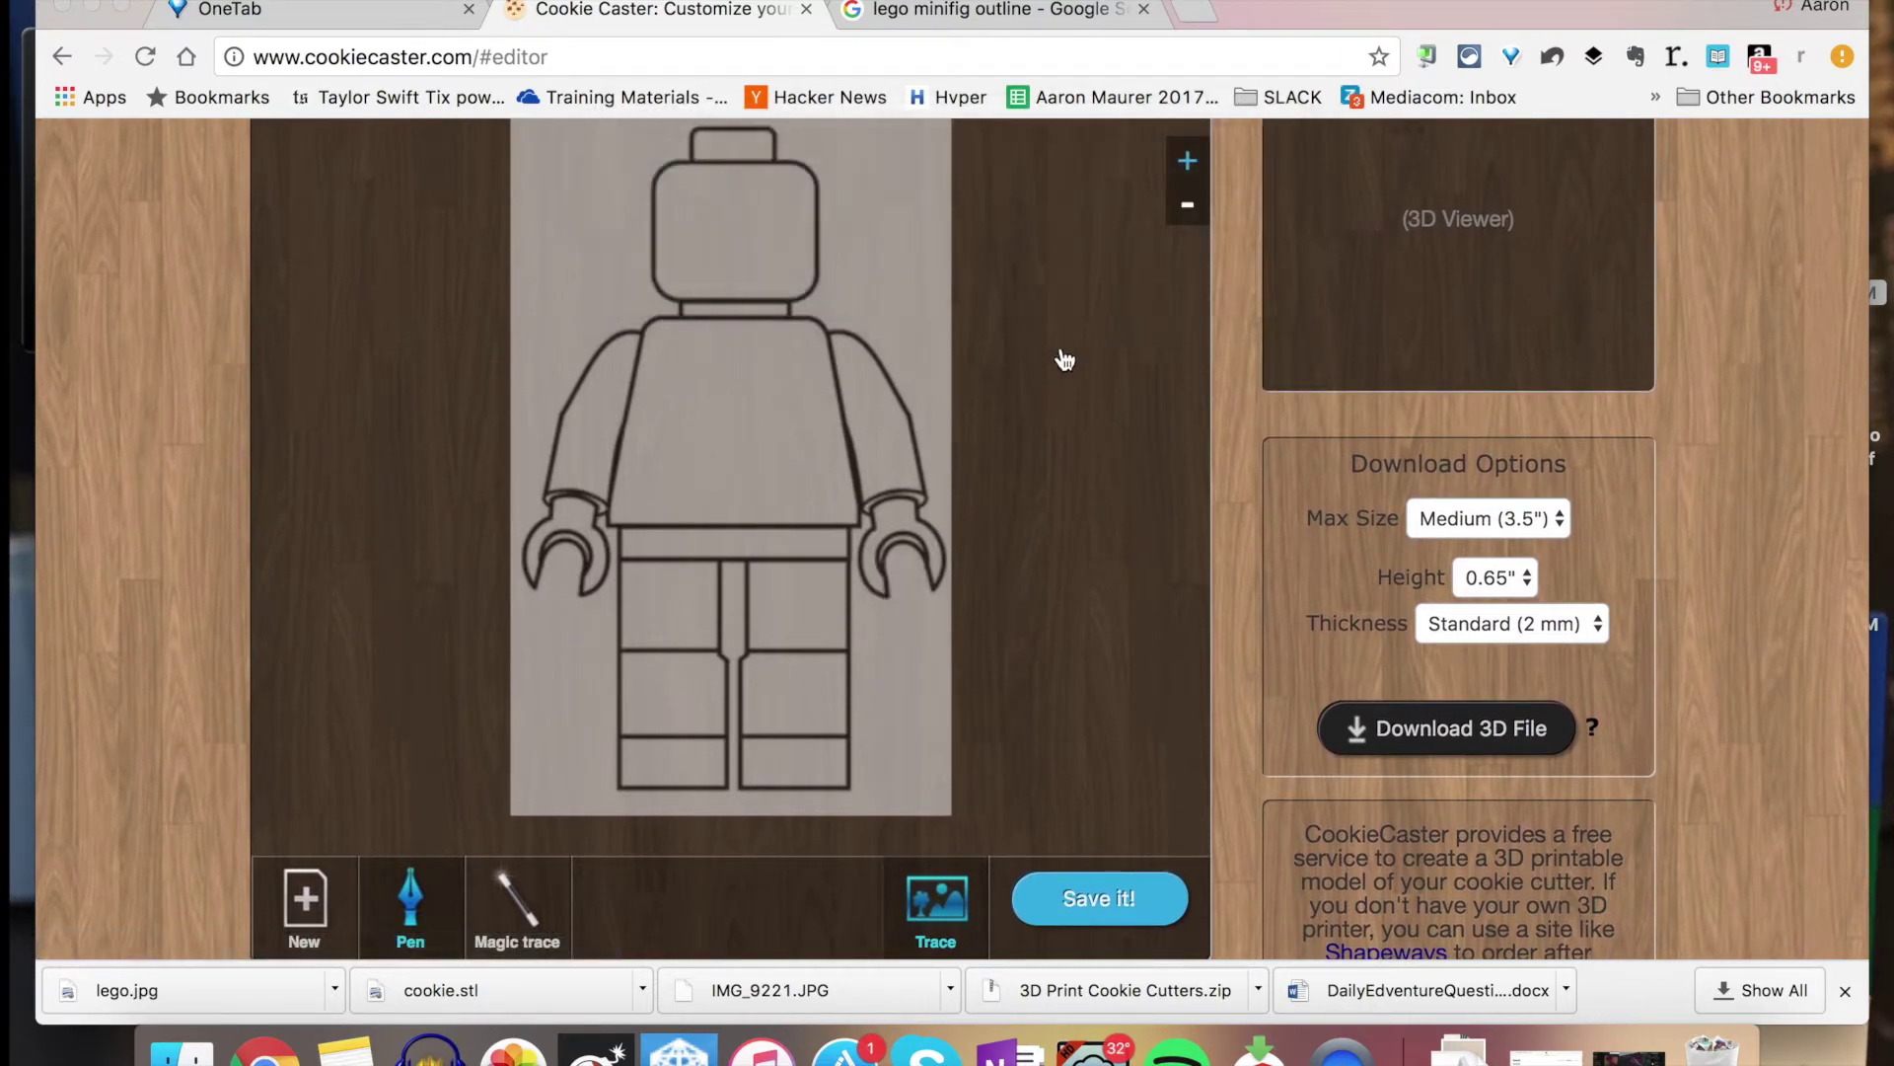
- Auto-trace the LEGO minifigure's outline, including its hands, with Magic trace
left_click(523, 909)
left_click(589, 752)
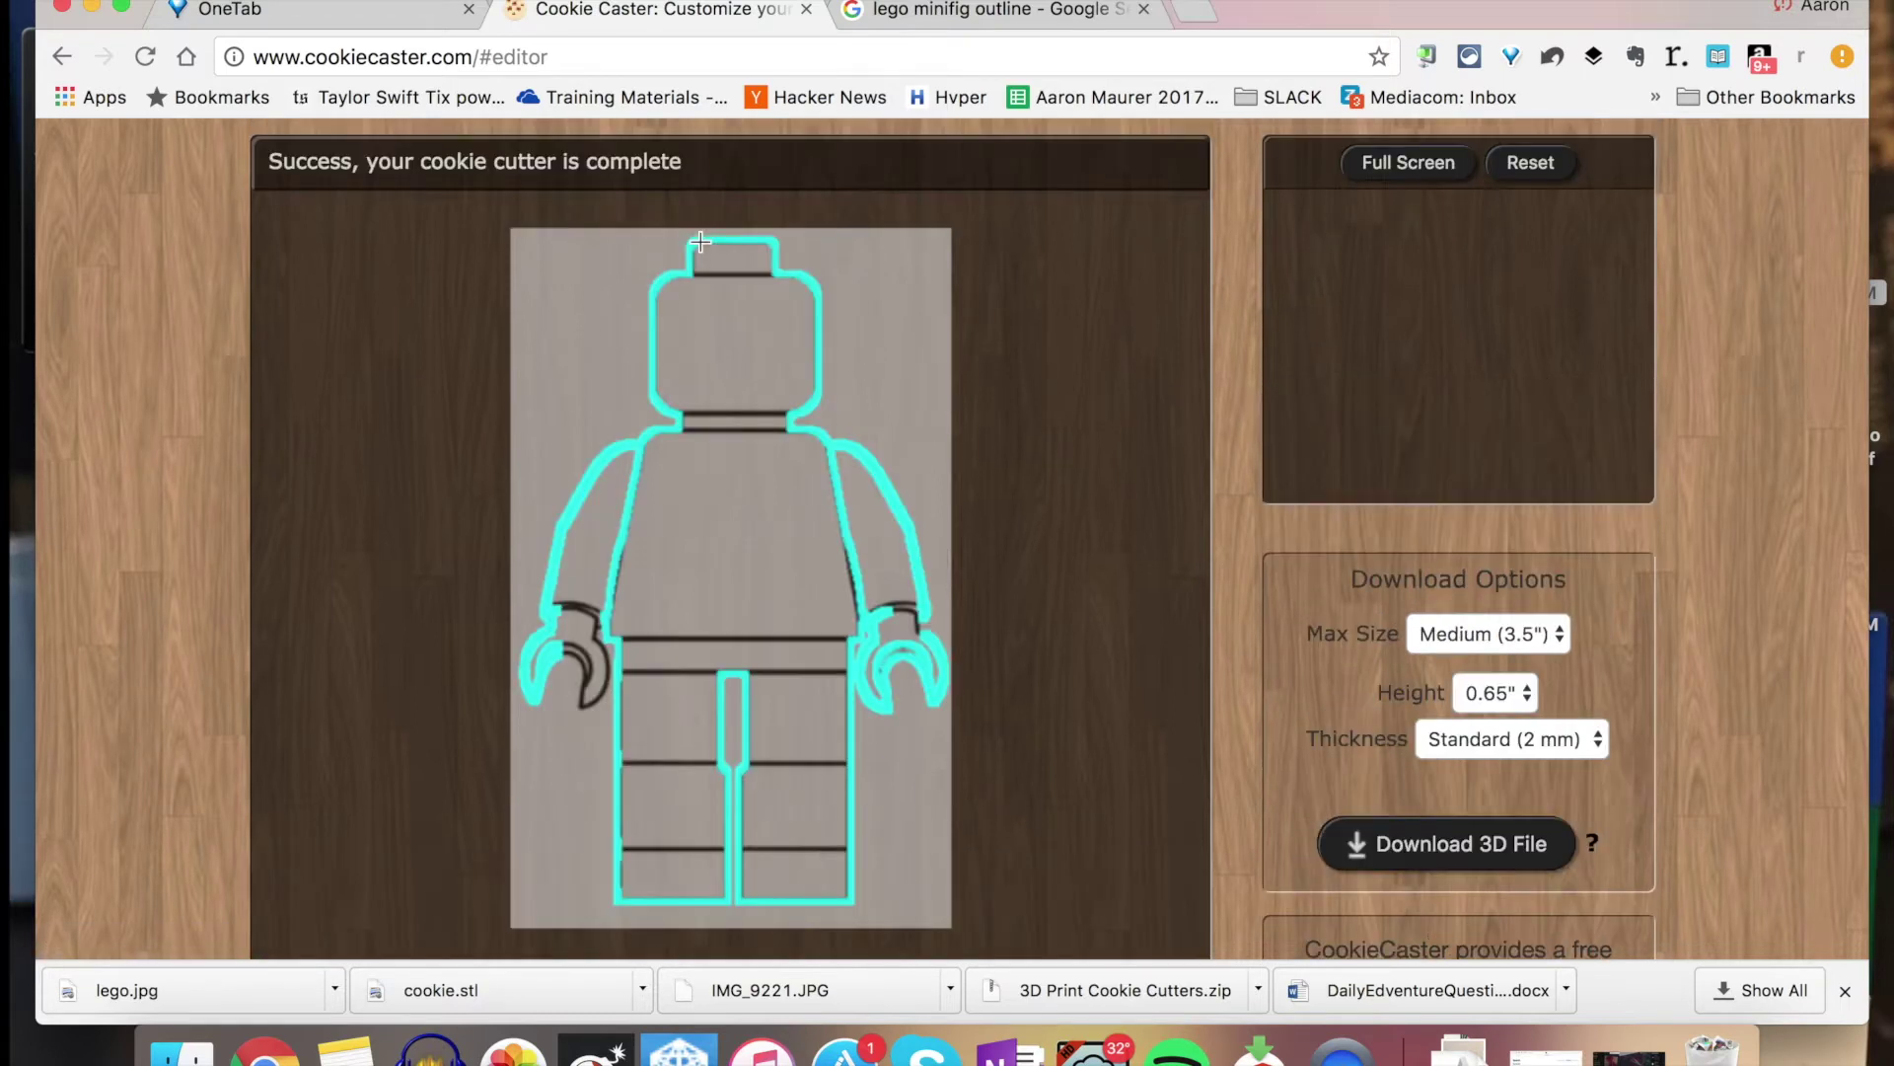
left_click(588, 700)
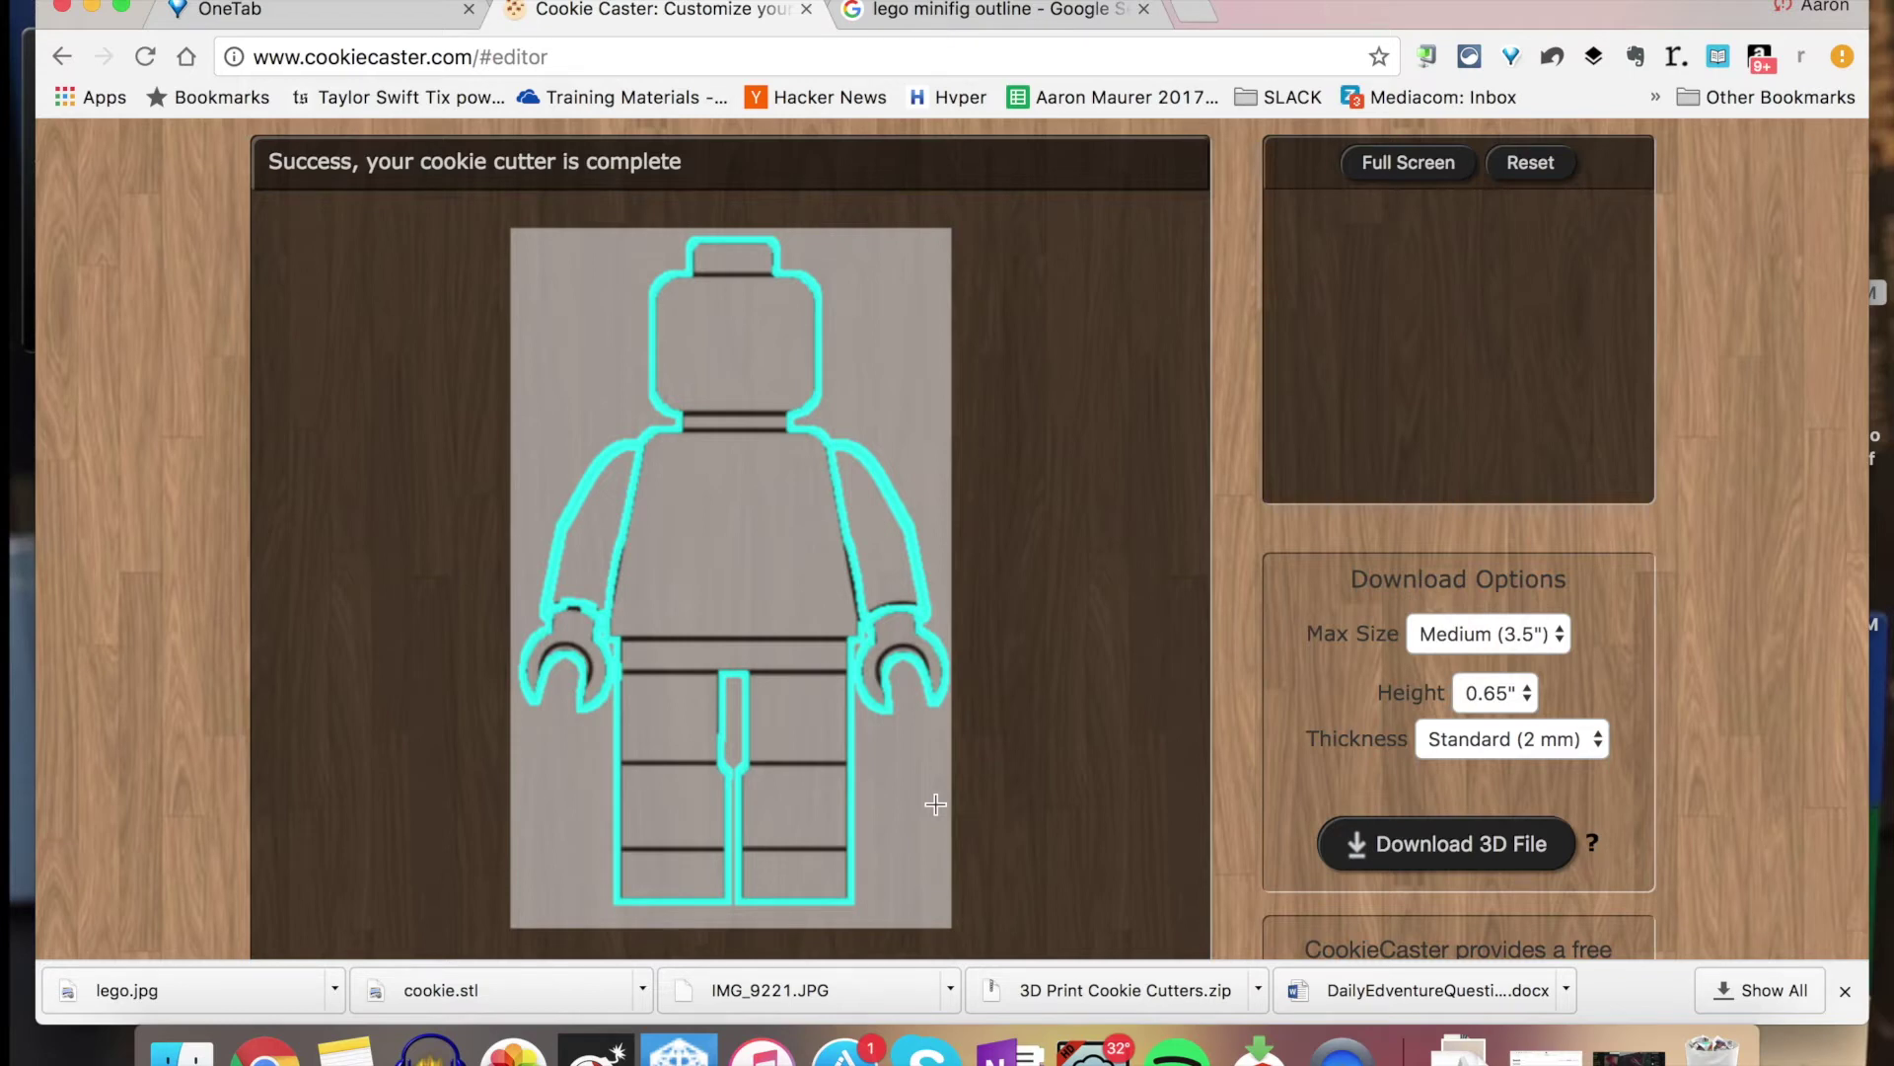
- Clear the traced minifigure and its background image from the canvas
scroll(1027, 784, "down", 5)
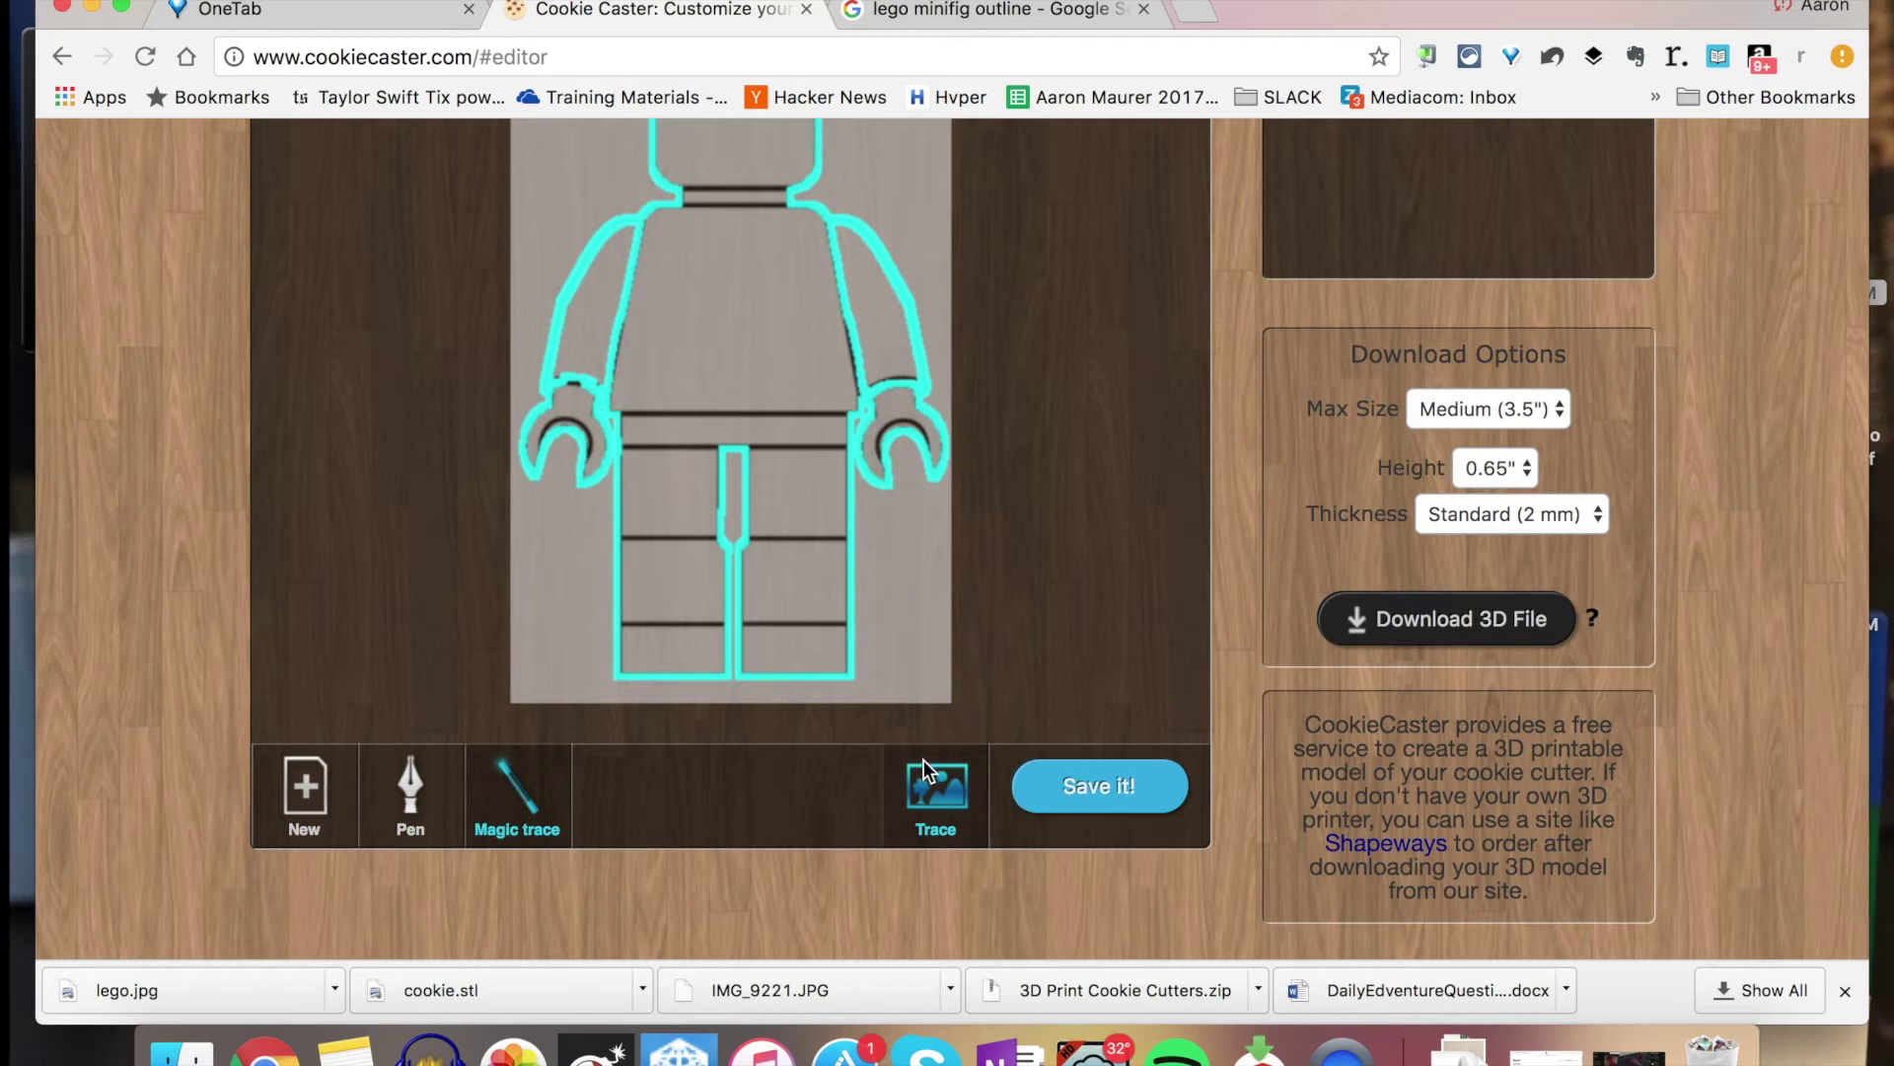
left_click(941, 798)
scroll(766, 553, "up", 2)
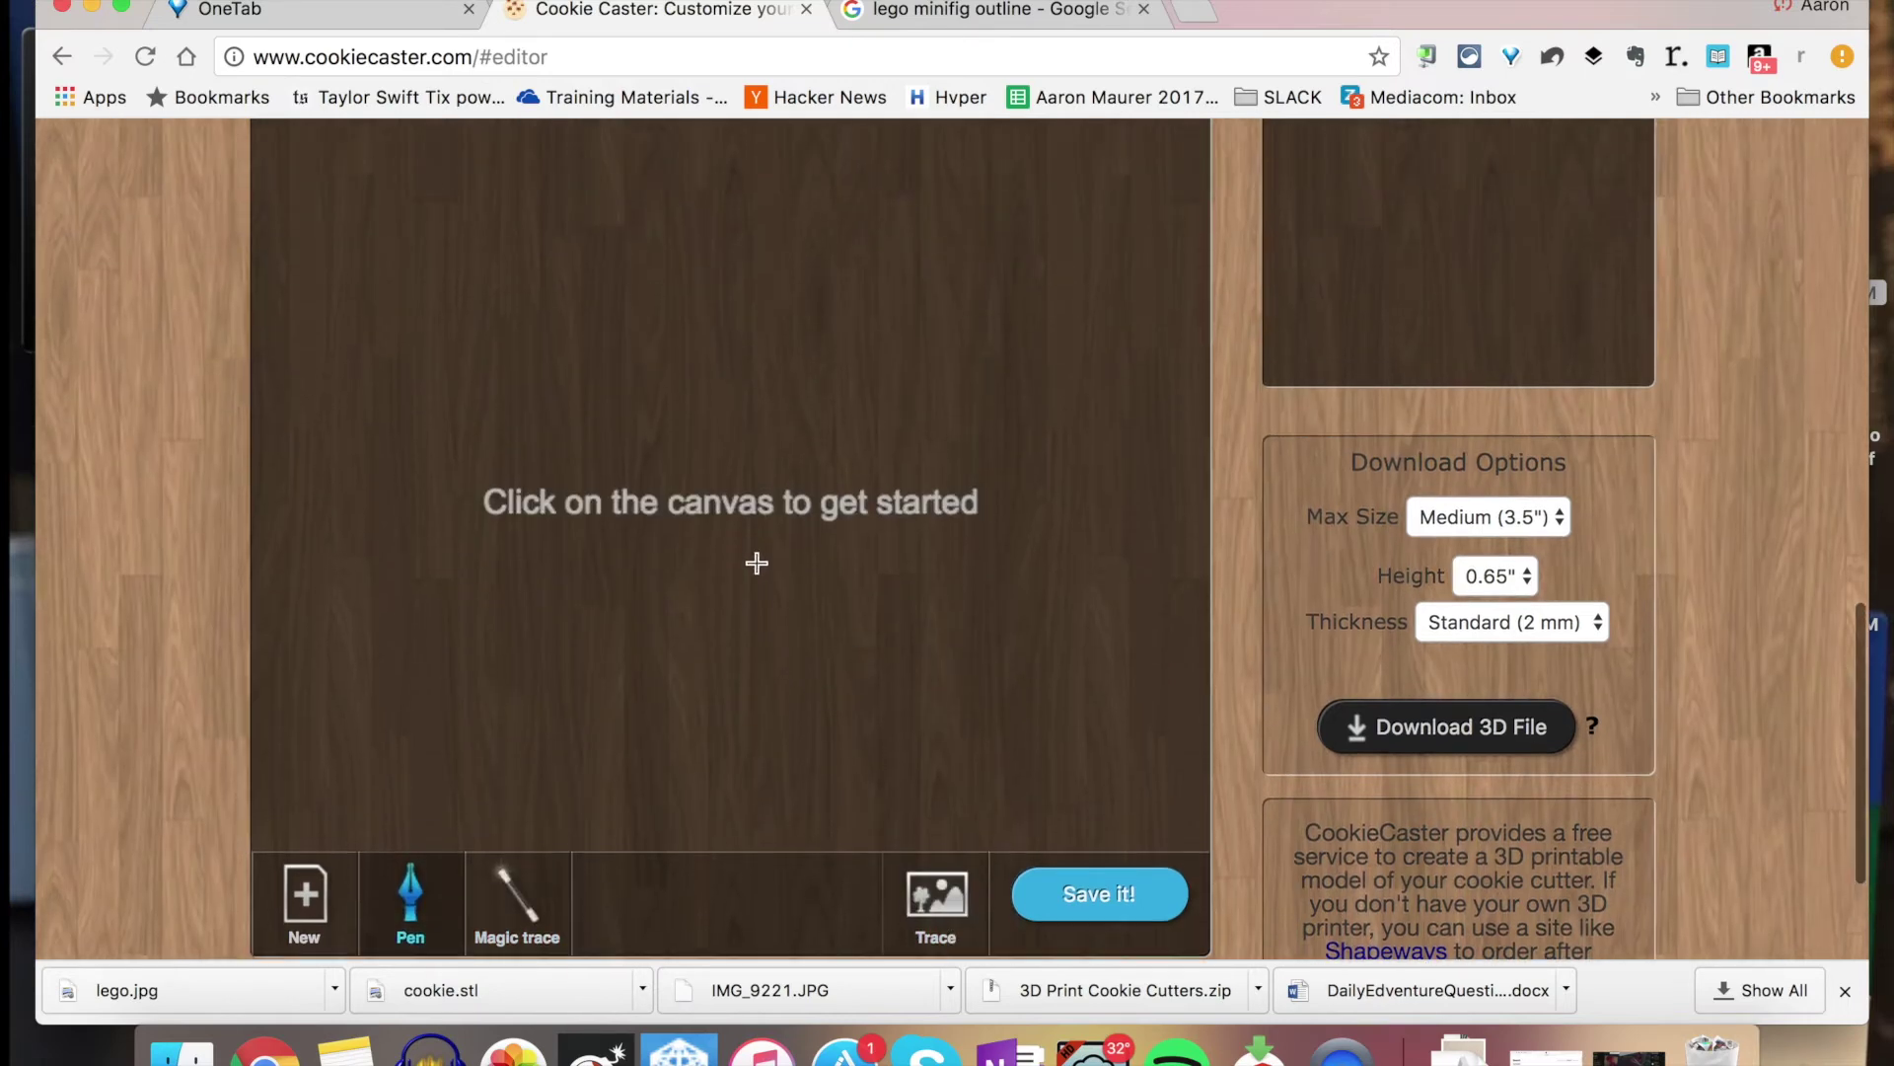